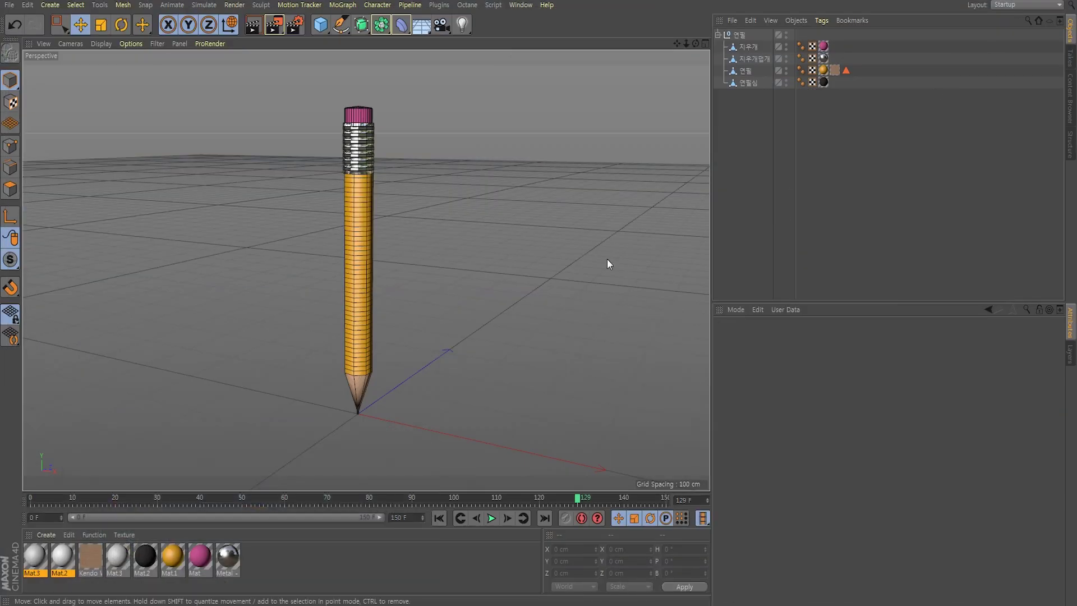
Inspect the pencil by selecting its group, eraser, lead, and all five objects
{"action": "mouse_move", "coordinate": [546, 265]}
{"action": "left_mouse_down", "text": "alt"}
{"action": "mouse_move", "coordinate": [418, 301]}
{"action": "mouse_move", "coordinate": [430, 293]}
{"action": "left_mouse_up", "text": "alt"}
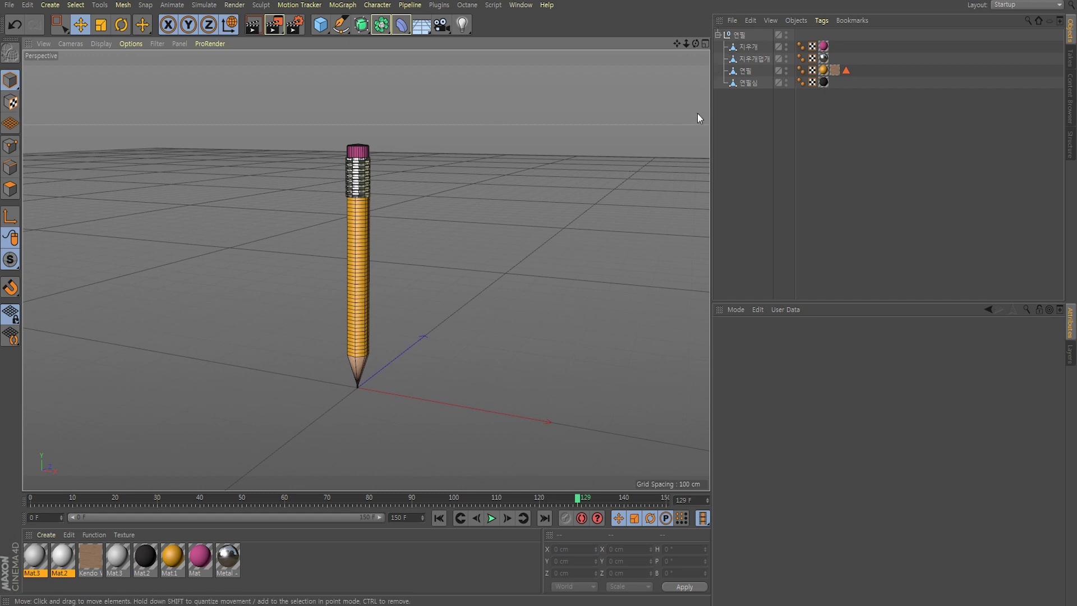
{"action": "left_click", "coordinate": [740, 36]}
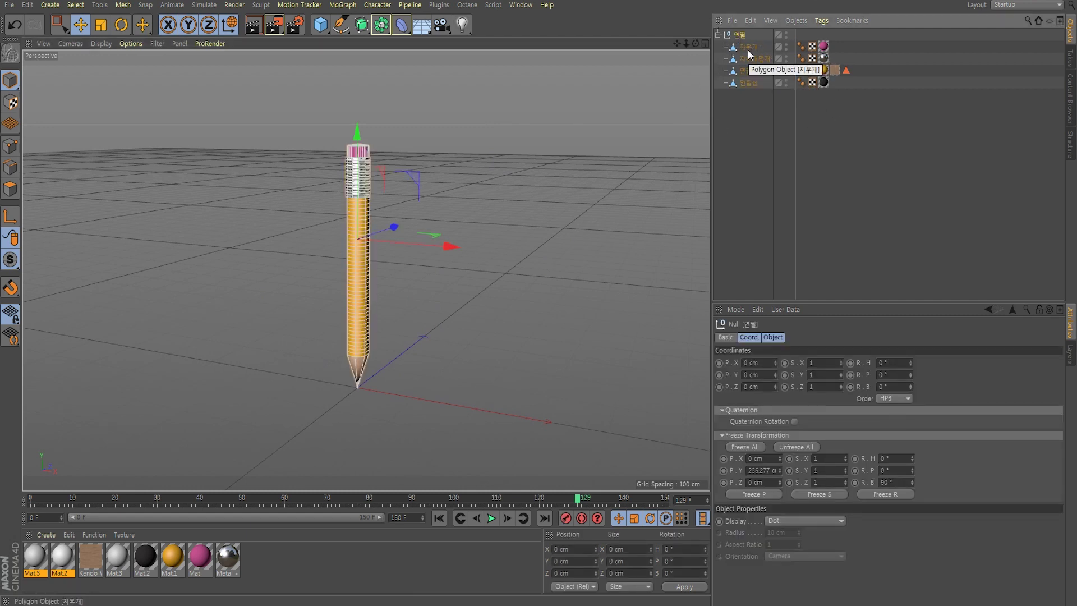
{"action": "left_click", "coordinate": [748, 49]}
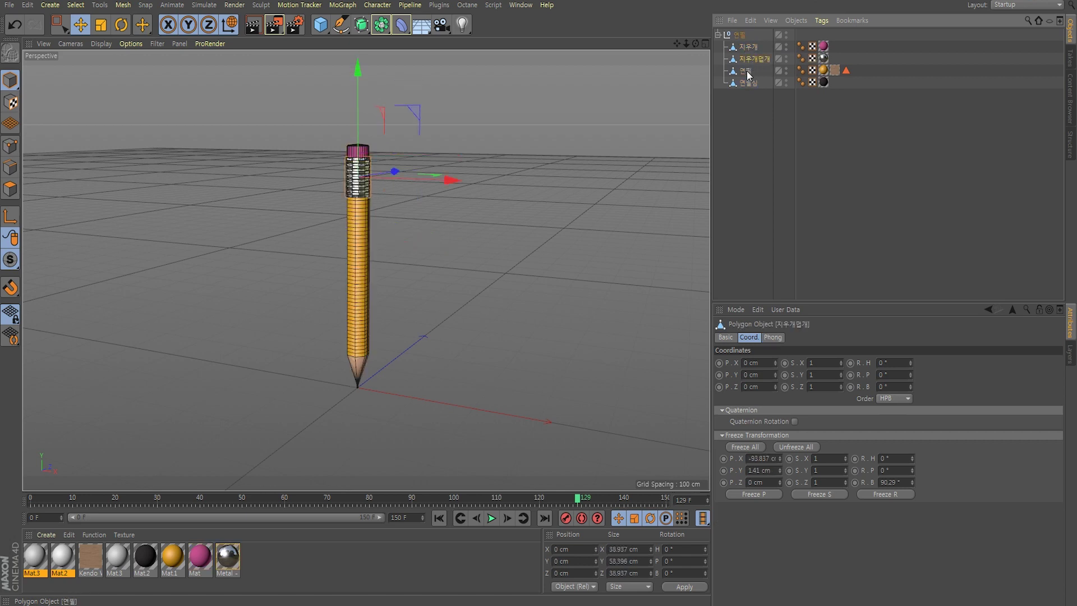
{"action": "left_click", "coordinate": [746, 70]}
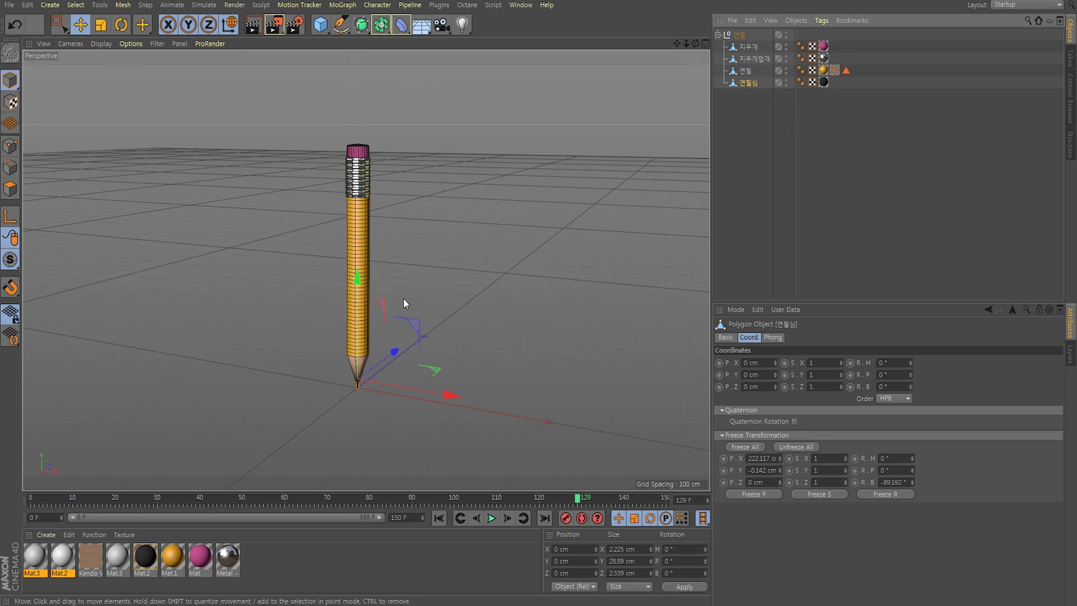
{"action": "left_click_drag", "start_coordinate": [408, 295], "coordinate": [567, 226], "text": "alt"}
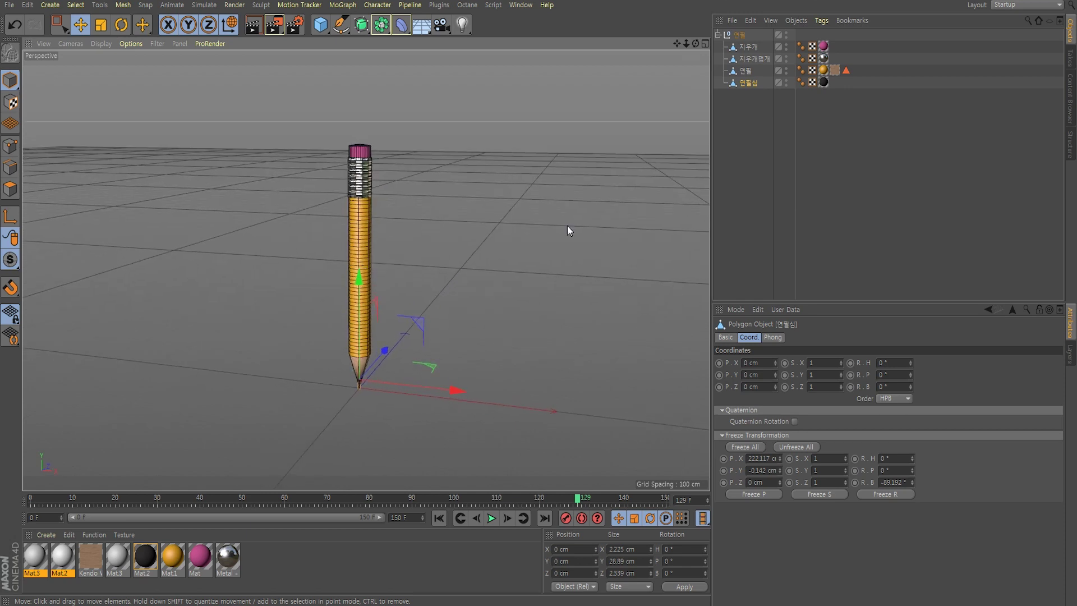
{"action": "left_click", "coordinate": [739, 35]}
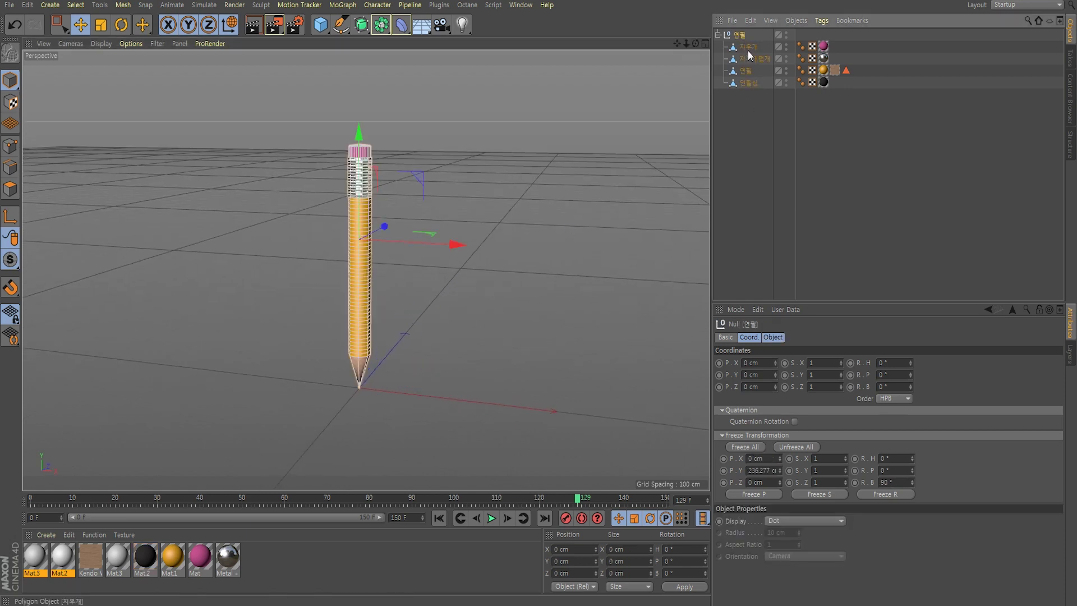
{"action": "left_click", "coordinate": [750, 85], "text": "shift"}
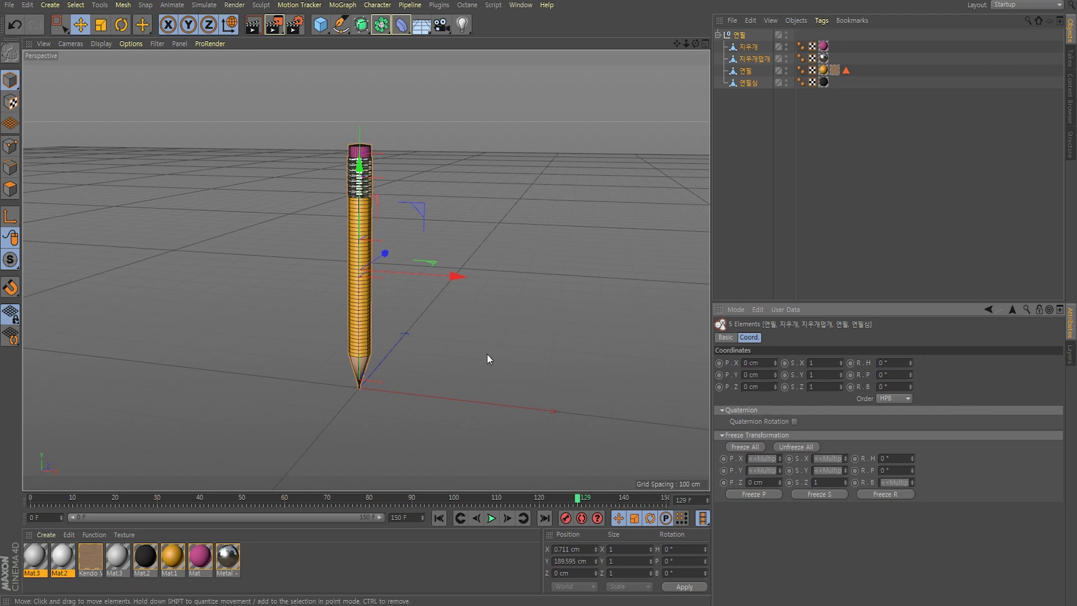
{"action": "left_click", "coordinate": [466, 335]}
{"action": "left_click_drag", "start_coordinate": [459, 331], "coordinate": [443, 334], "text": "alt"}
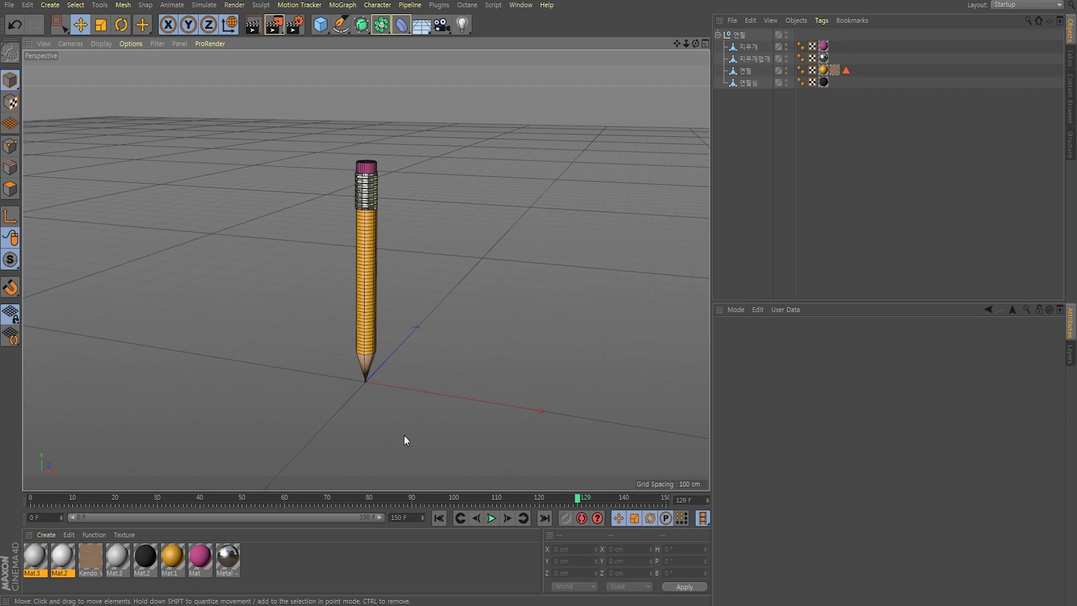
Maximize the Front view and centre it on the pencil
{"action": "middle_click_drag", "start_coordinate": [412, 415], "coordinate": [416, 362], "text": "alt"}
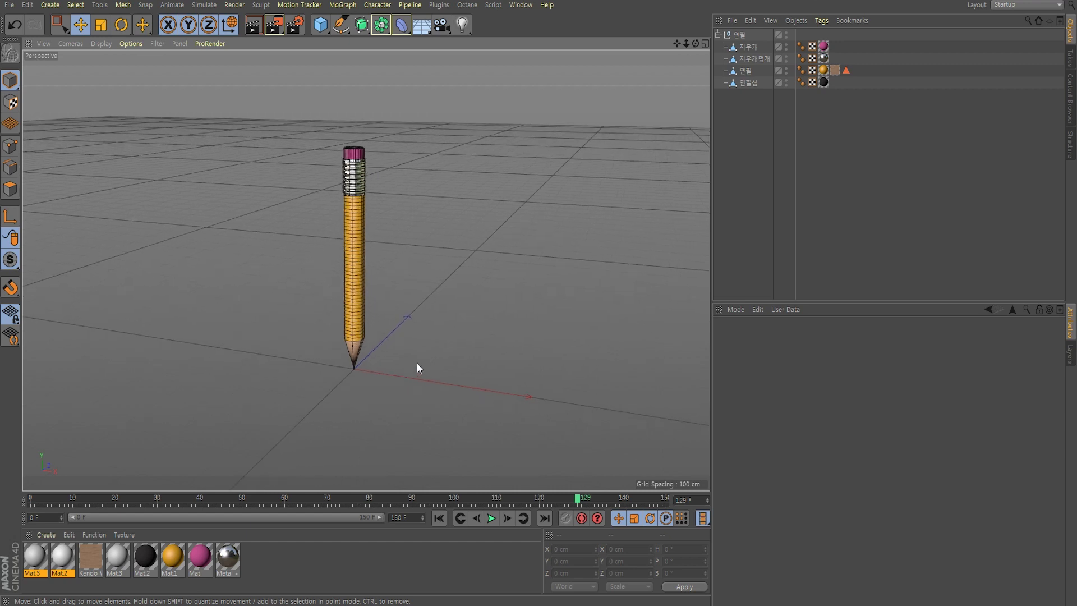
{"action": "middle_click", "coordinate": [485, 320]}
{"action": "middle_click", "coordinate": [496, 336]}
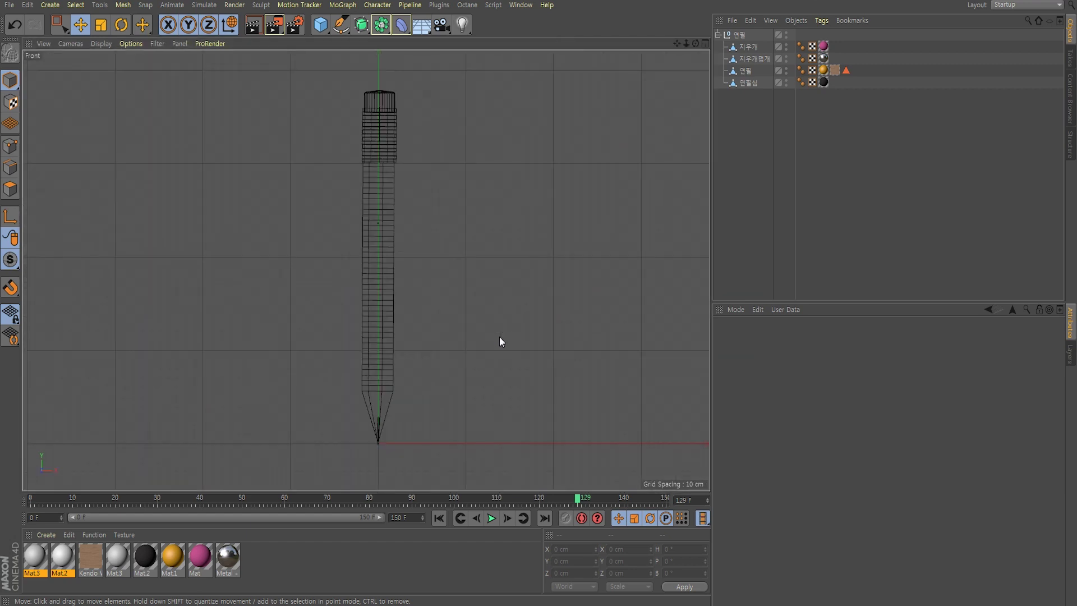
{"action": "middle_click_drag", "start_coordinate": [438, 310], "coordinate": [387, 298], "text": "alt"}
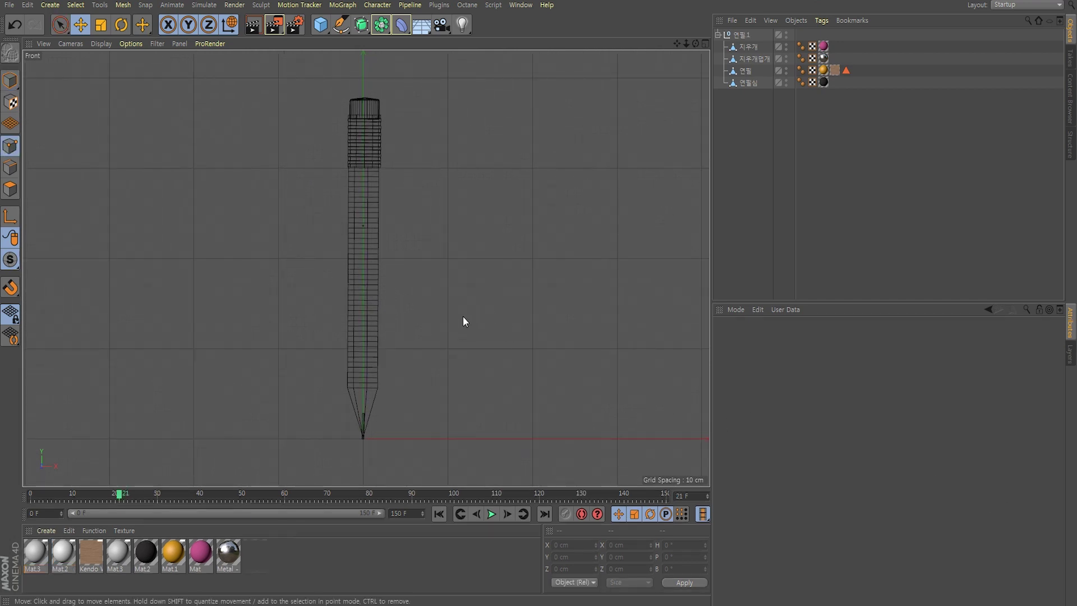
{"action": "middle_click_drag", "start_coordinate": [432, 292], "coordinate": [426, 287], "text": "alt"}
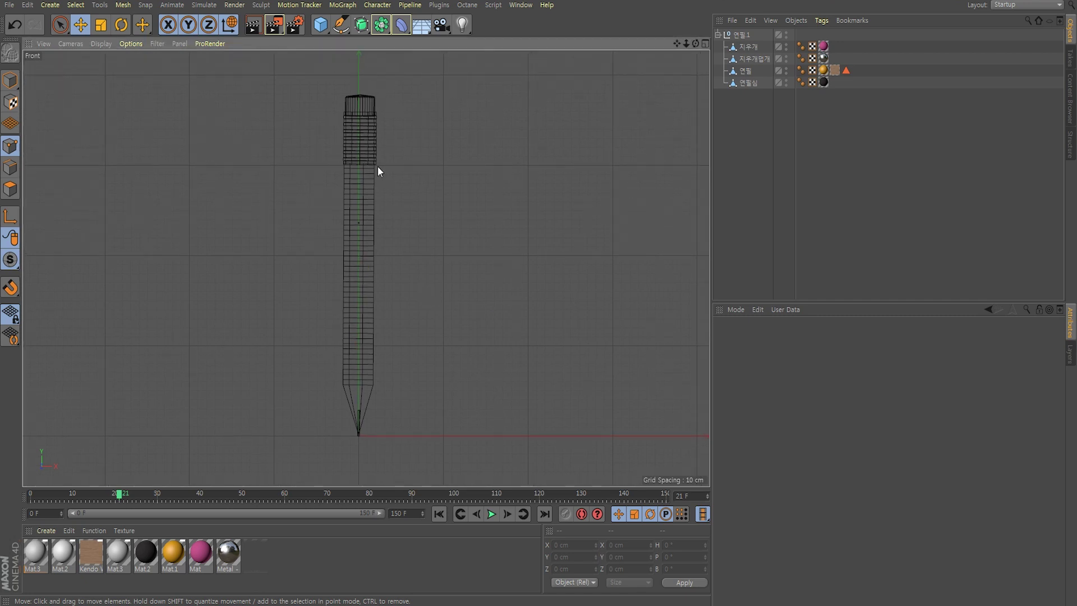
With the Joint Tool, place ten joints from the eraser top down to the pencil tip
{"action": "left_click", "coordinate": [379, 5]}
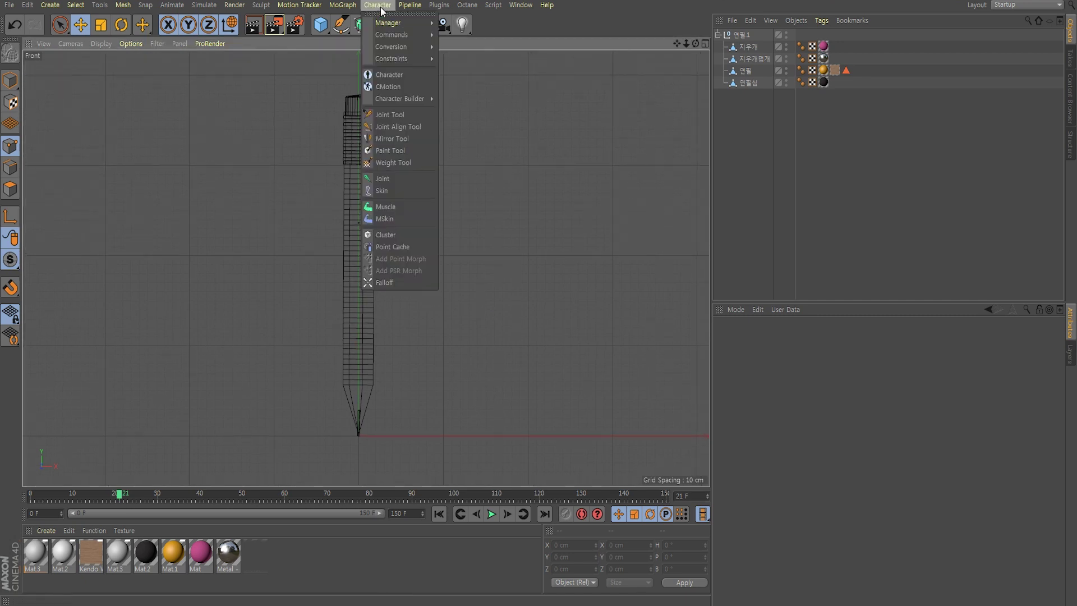
{"action": "left_click", "coordinate": [387, 114]}
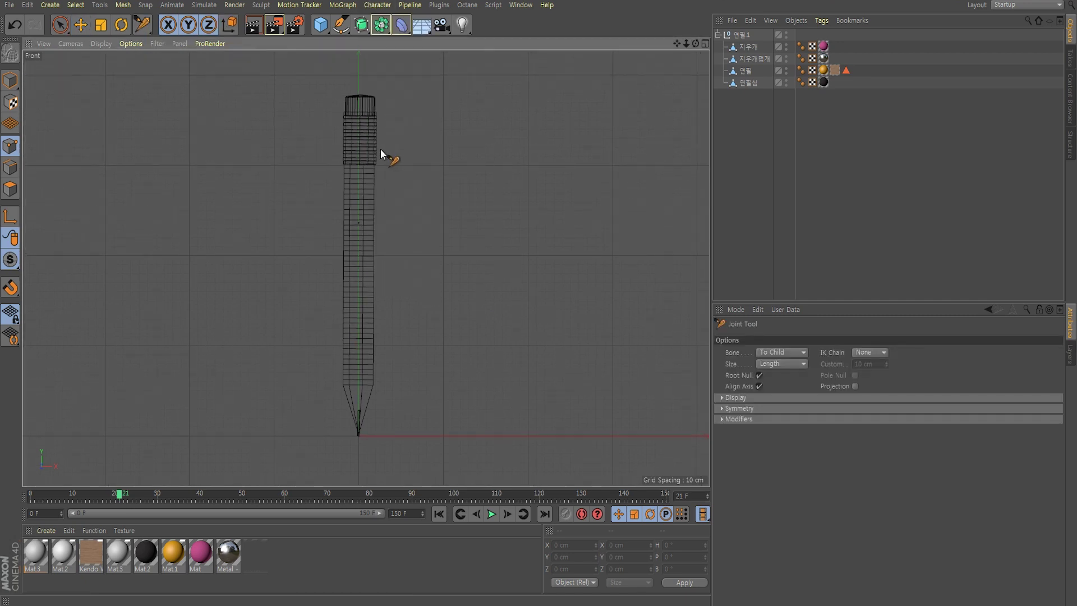
{"action": "middle_click_drag", "start_coordinate": [381, 149], "coordinate": [429, 150], "text": "alt"}
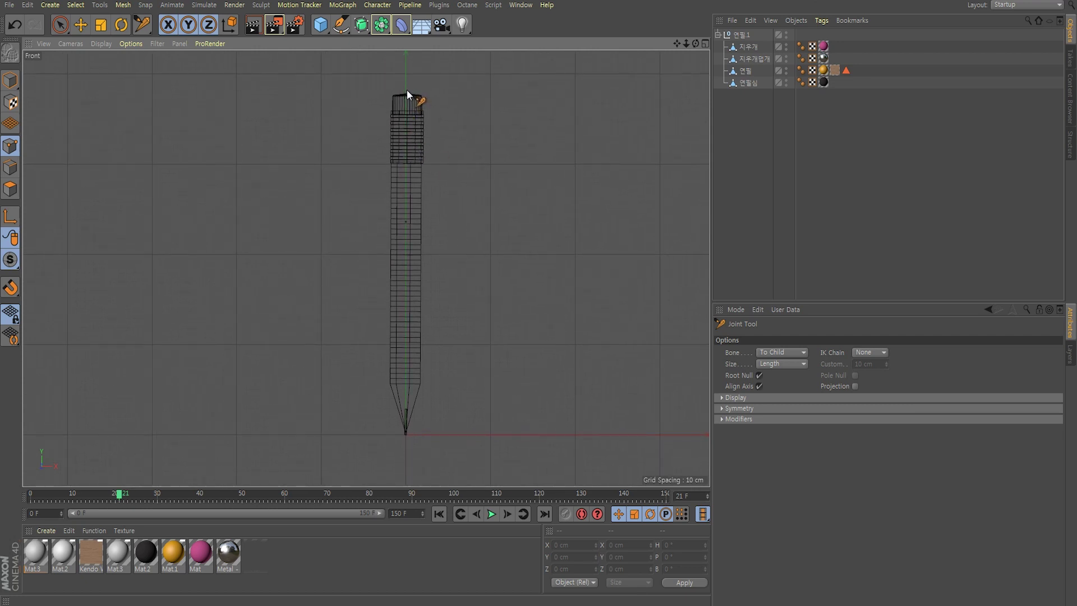
{"action": "left_click", "coordinate": [407, 89], "text": "ctrl"}
{"action": "left_click", "coordinate": [405, 163], "text": "ctrl"}
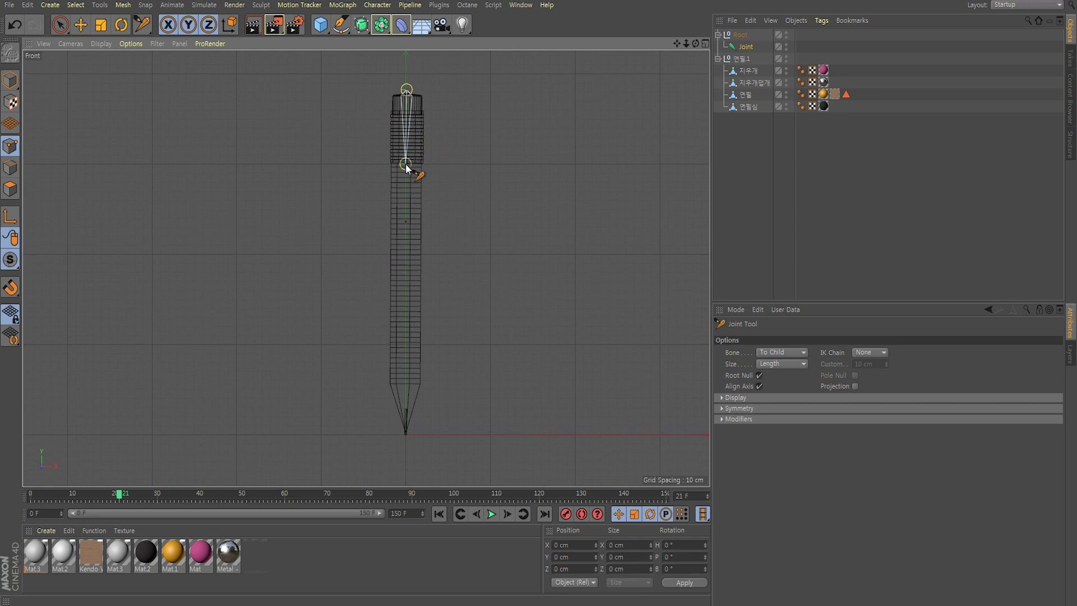
{"action": "left_click", "coordinate": [405, 194], "text": "ctrl"}
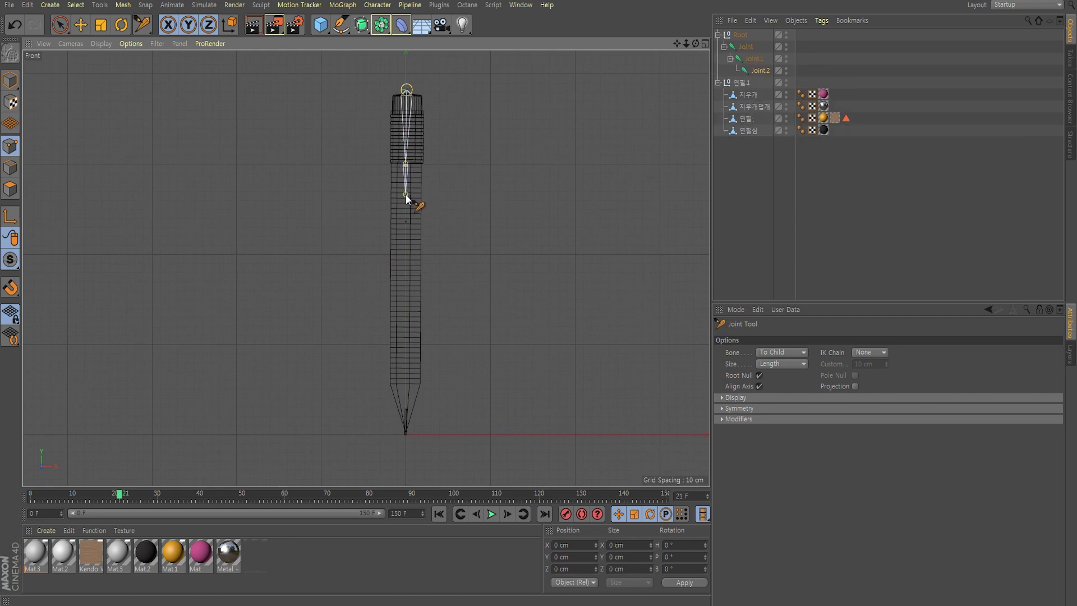
{"action": "left_click", "coordinate": [405, 233], "text": "ctrl"}
{"action": "left_click", "coordinate": [405, 267], "text": "ctrl"}
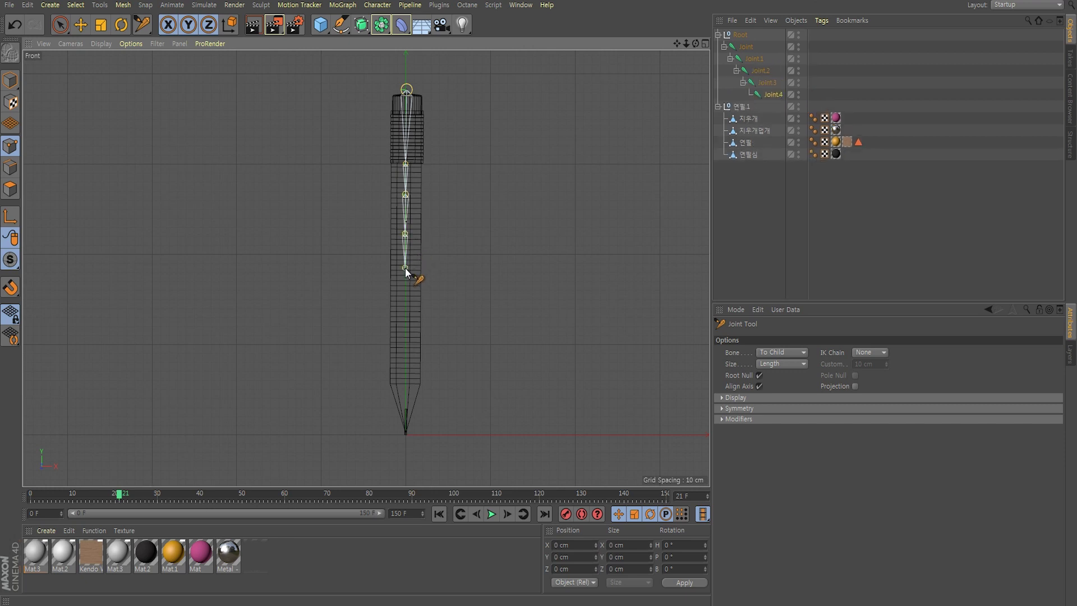
{"action": "left_click", "coordinate": [406, 296], "text": "ctrl"}
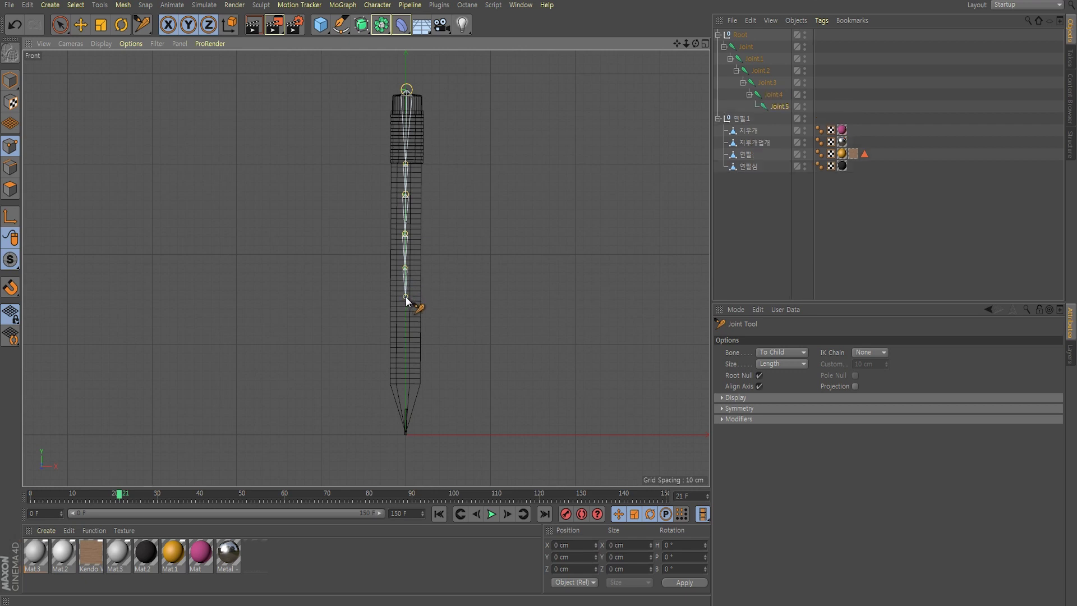
{"action": "left_click", "coordinate": [405, 327], "text": "ctrl"}
{"action": "left_click", "coordinate": [405, 354], "text": "ctrl"}
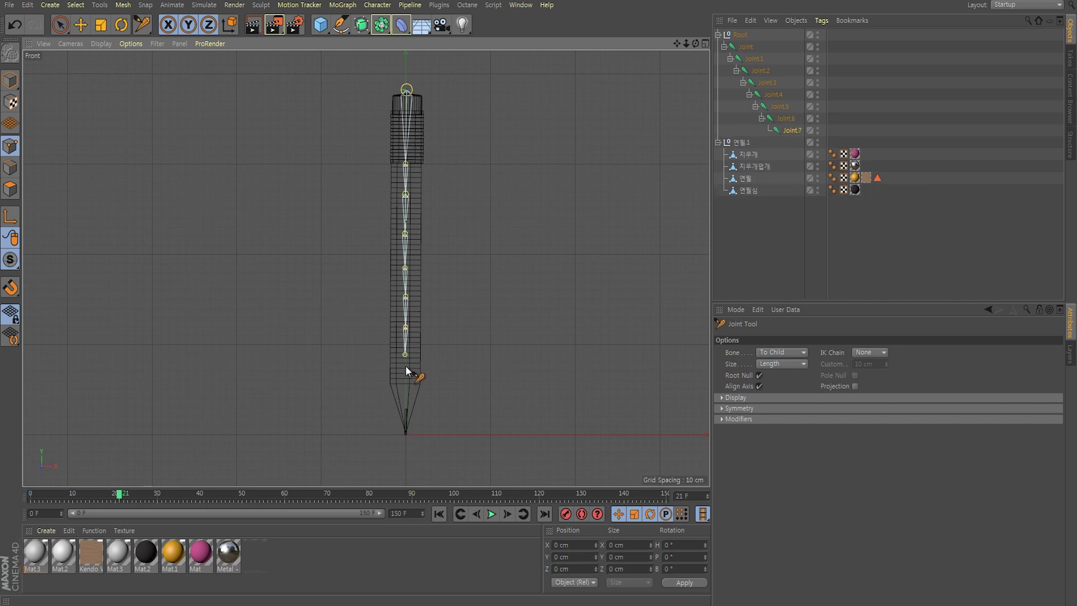
{"action": "left_click", "coordinate": [405, 384], "text": "ctrl"}
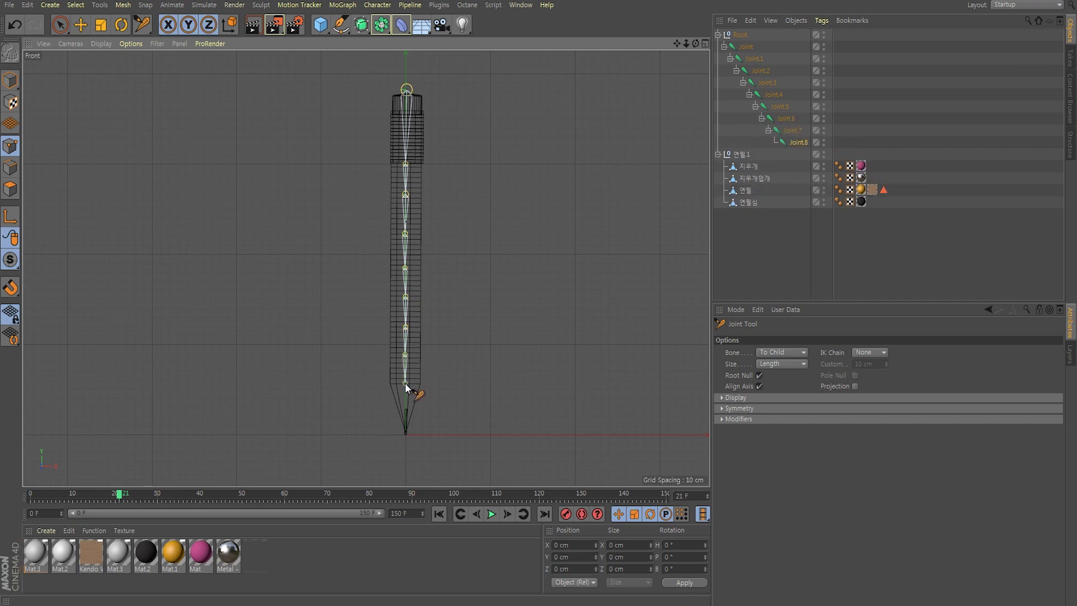
{"action": "left_click", "coordinate": [405, 440], "text": "ctrl"}
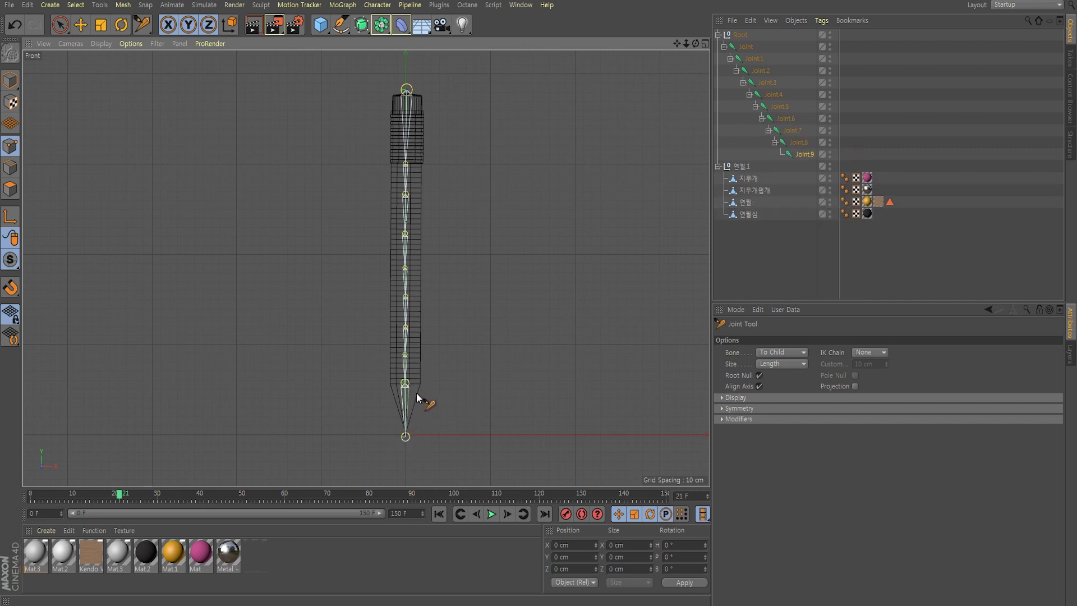
{"action": "mouse_move", "coordinate": [420, 368]}
{"action": "middle_mouse_down", "text": "alt"}
{"action": "mouse_move", "coordinate": [448, 371]}
{"action": "mouse_move", "coordinate": [409, 334]}
{"action": "middle_mouse_up", "text": "alt"}
{"action": "scroll", "coordinate": [440, 370], "scroll_direction": "down", "scroll_amount": 2}
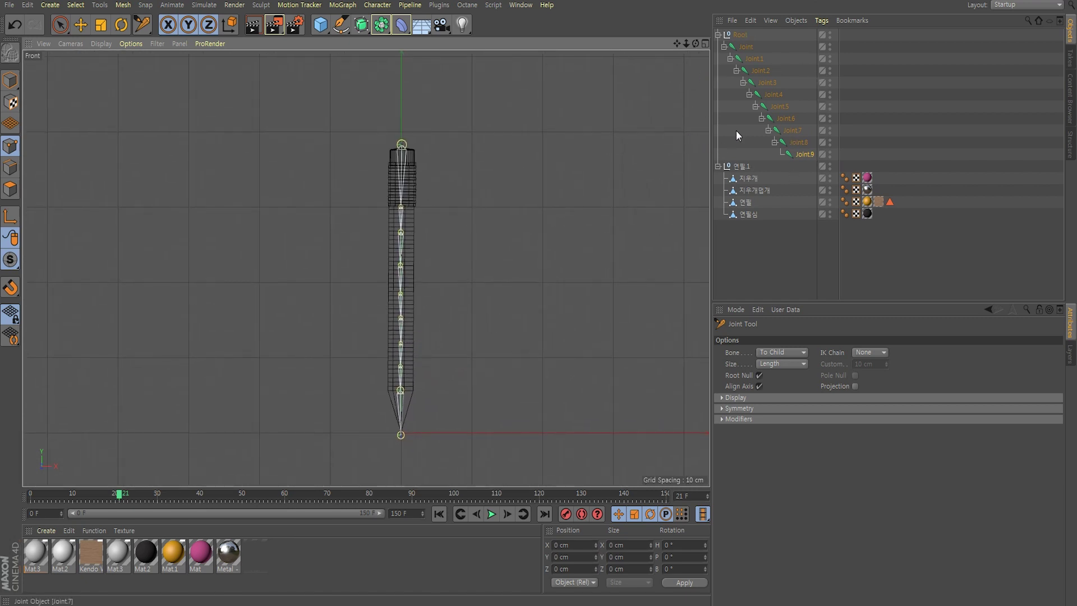
{"action": "middle_click_drag", "start_coordinate": [464, 234], "coordinate": [456, 213], "text": "alt"}
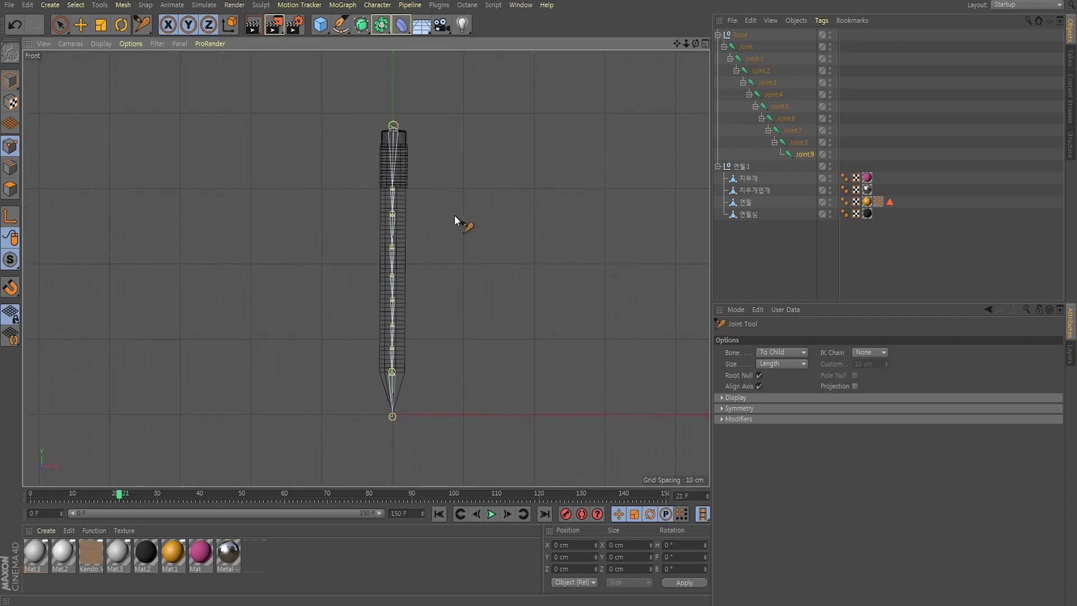
{"action": "middle_click_drag", "start_coordinate": [455, 215], "coordinate": [458, 213], "text": "alt"}
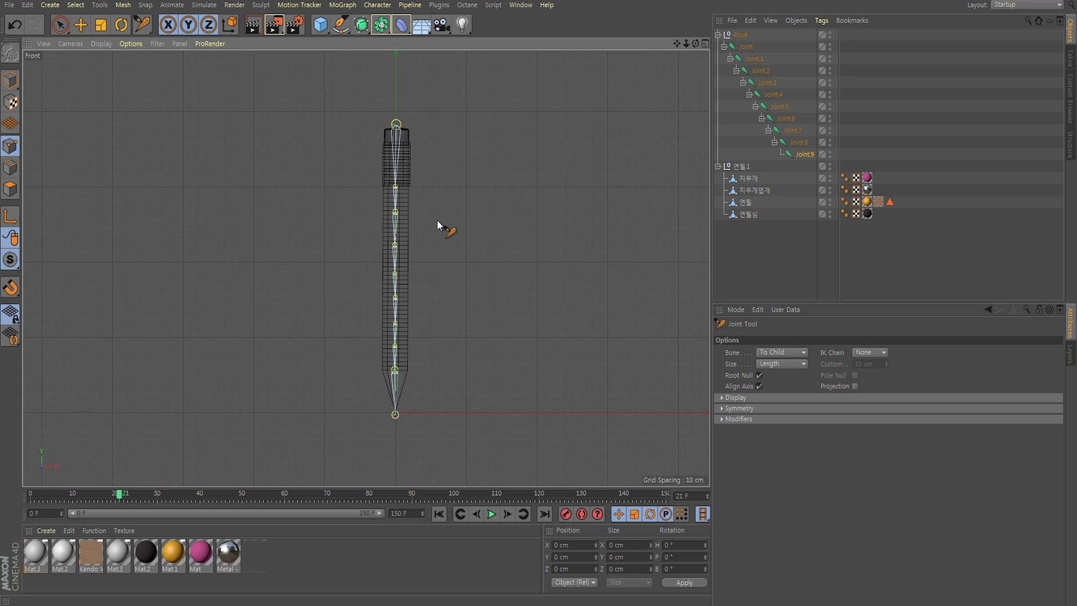
{"action": "middle_click_drag", "start_coordinate": [437, 220], "coordinate": [425, 216], "text": "alt"}
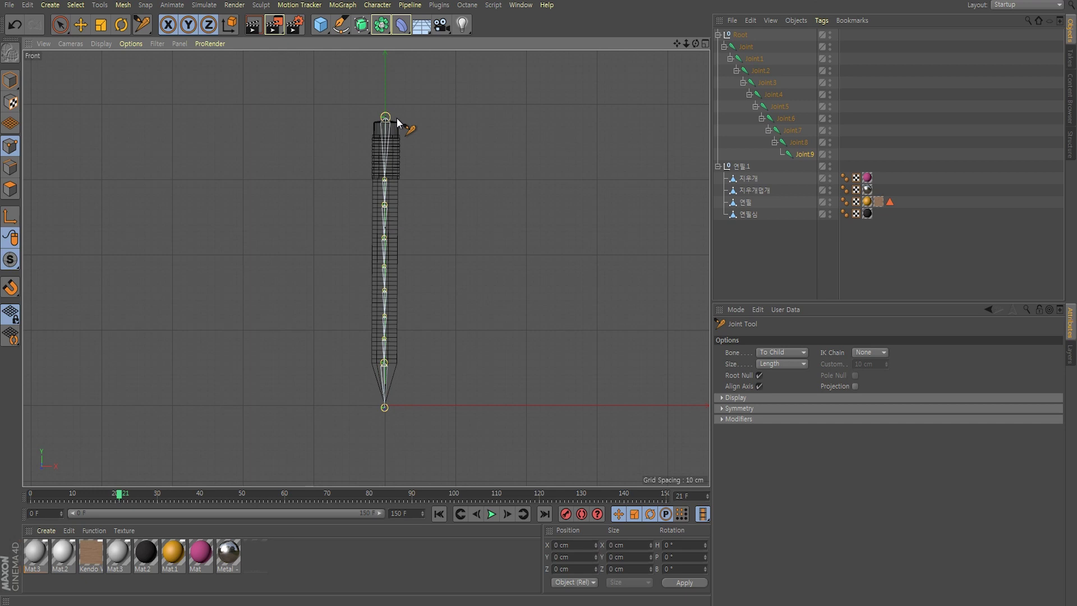
{"action": "middle_click_drag", "start_coordinate": [397, 120], "coordinate": [405, 132], "text": "alt"}
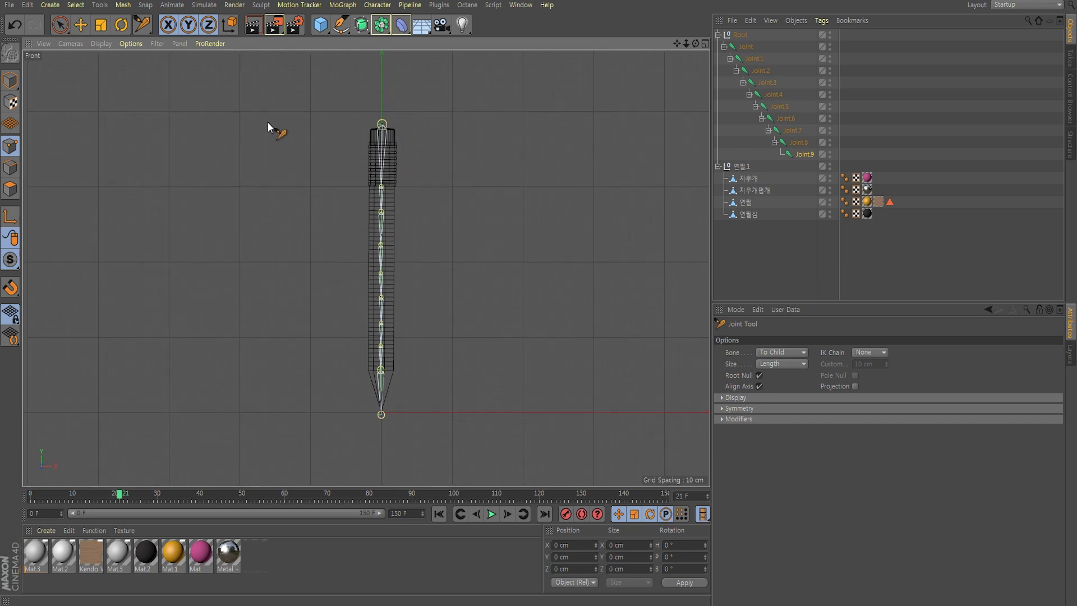
Duplicate the Root joint hierarchy twice as Root.1 and Root.2, and collapse them
{"action": "left_click", "coordinate": [80, 24]}
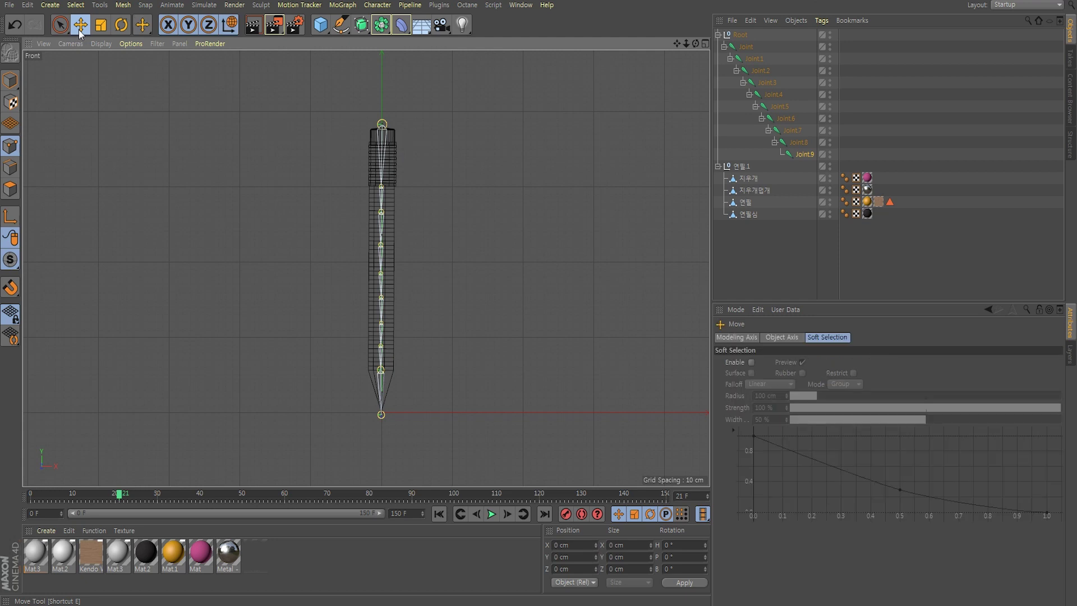
{"action": "left_click", "coordinate": [743, 36]}
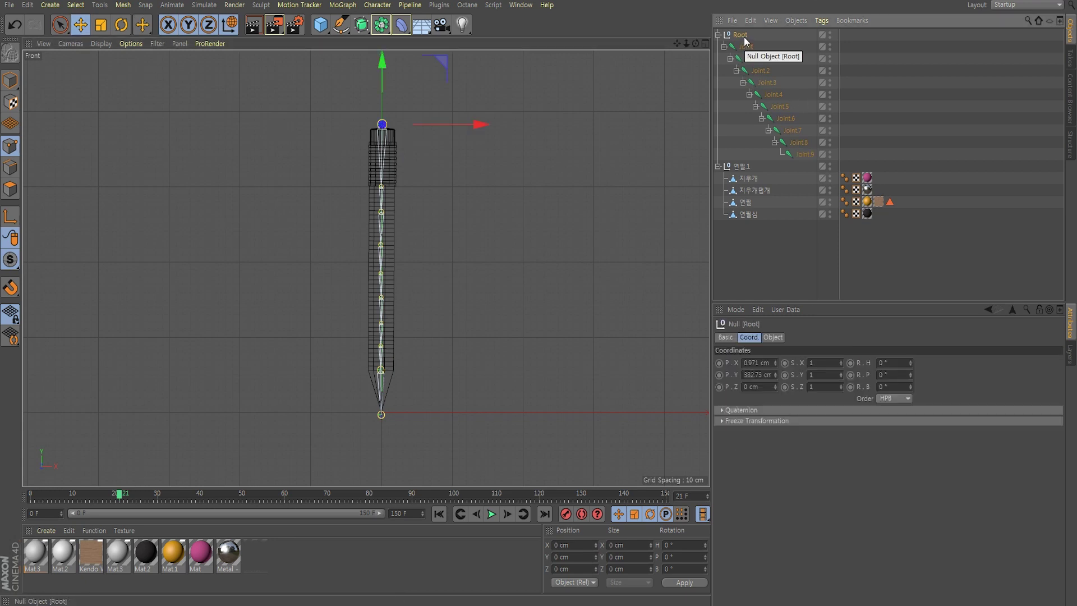
{"action": "key", "text": "ctrl+c"}
{"action": "key", "text": "ctrl+v"}
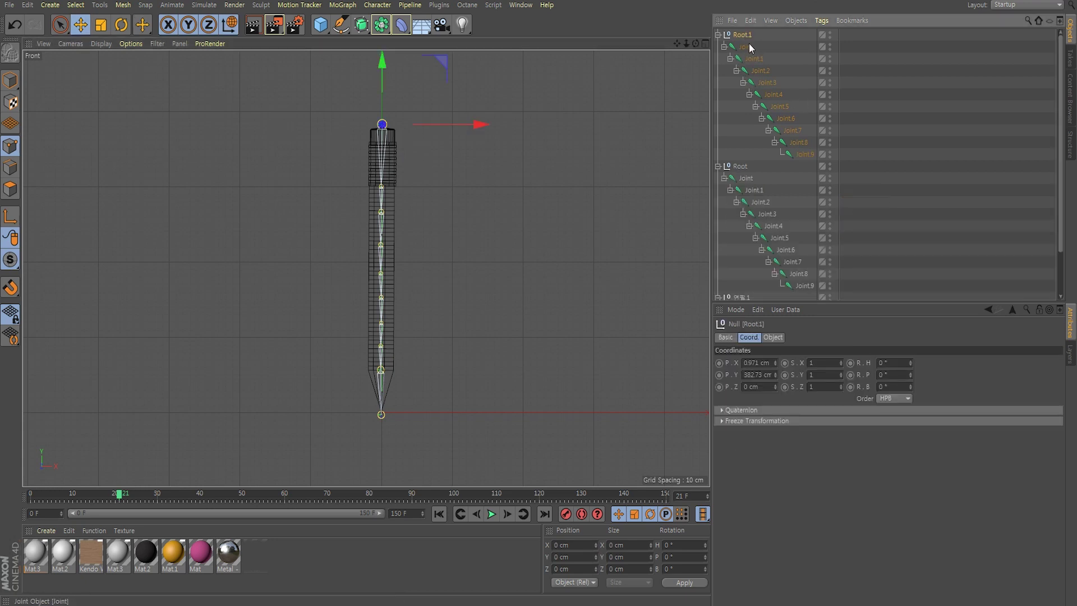
{"action": "key", "text": "ctrl+v"}
{"action": "left_click", "coordinate": [718, 166]}
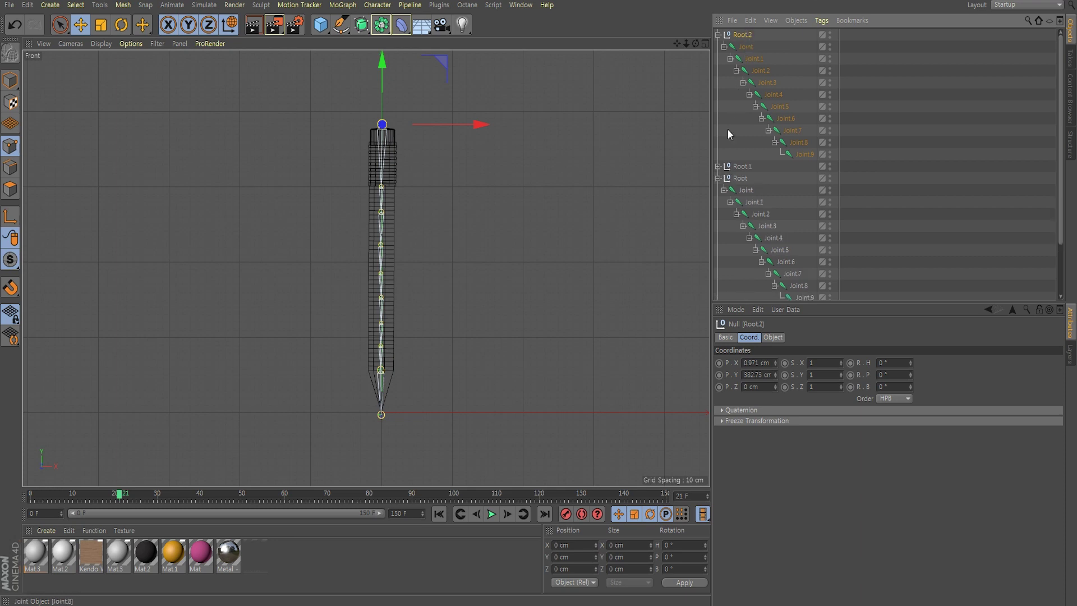
{"action": "left_click", "coordinate": [717, 35]}
{"action": "left_click", "coordinate": [718, 58]}
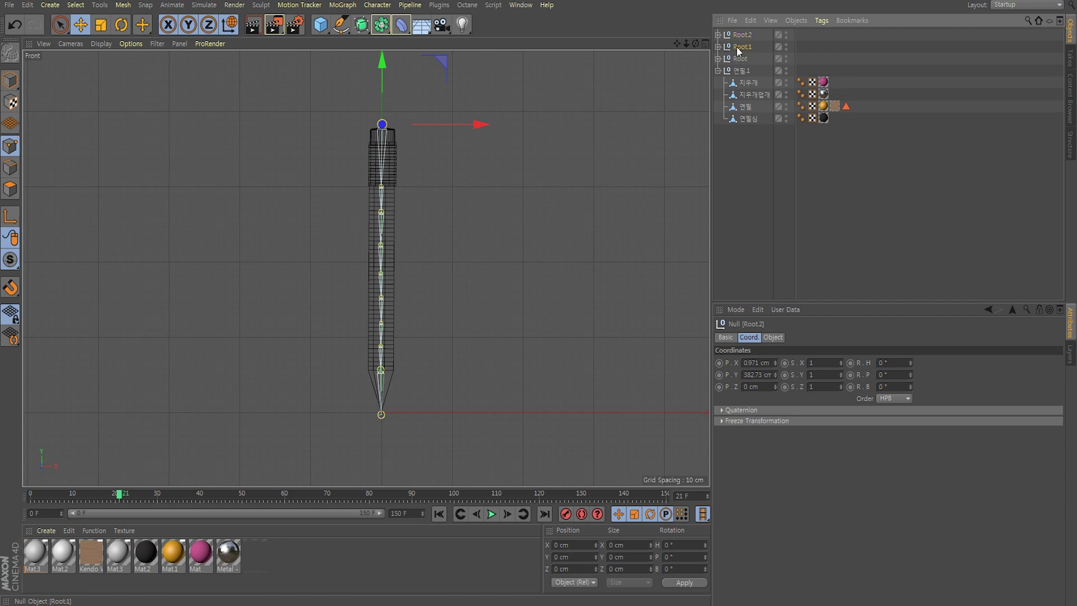
Move Root.1 to X -321.85 cm and Root.2 to X -171.835 cm, left of the pencil
{"action": "left_click_drag", "start_coordinate": [481, 125], "coordinate": [253, 139]}
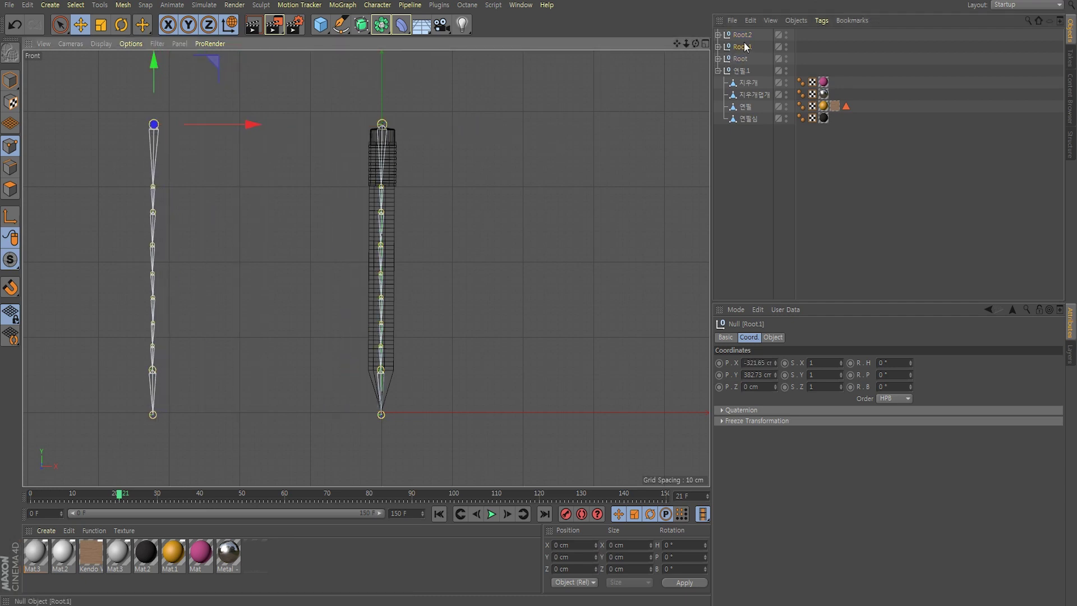
{"action": "left_click", "coordinate": [742, 37]}
{"action": "left_click_drag", "start_coordinate": [476, 126], "coordinate": [356, 142]}
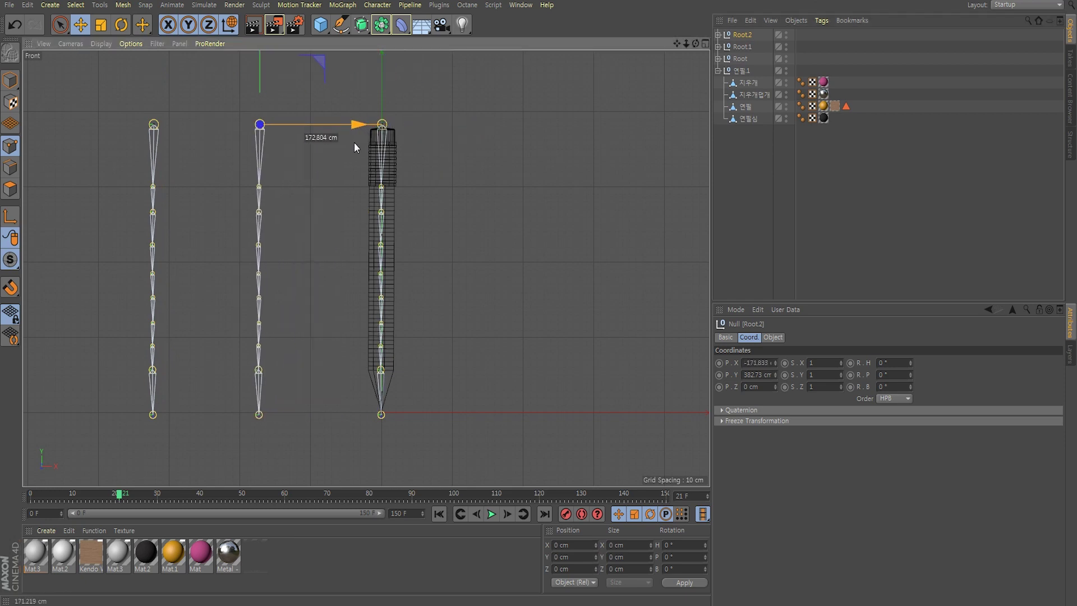
{"action": "middle_click_drag", "start_coordinate": [338, 173], "coordinate": [477, 153]}
{"action": "middle_click", "coordinate": [471, 159]}
{"action": "middle_click", "coordinate": [309, 150]}
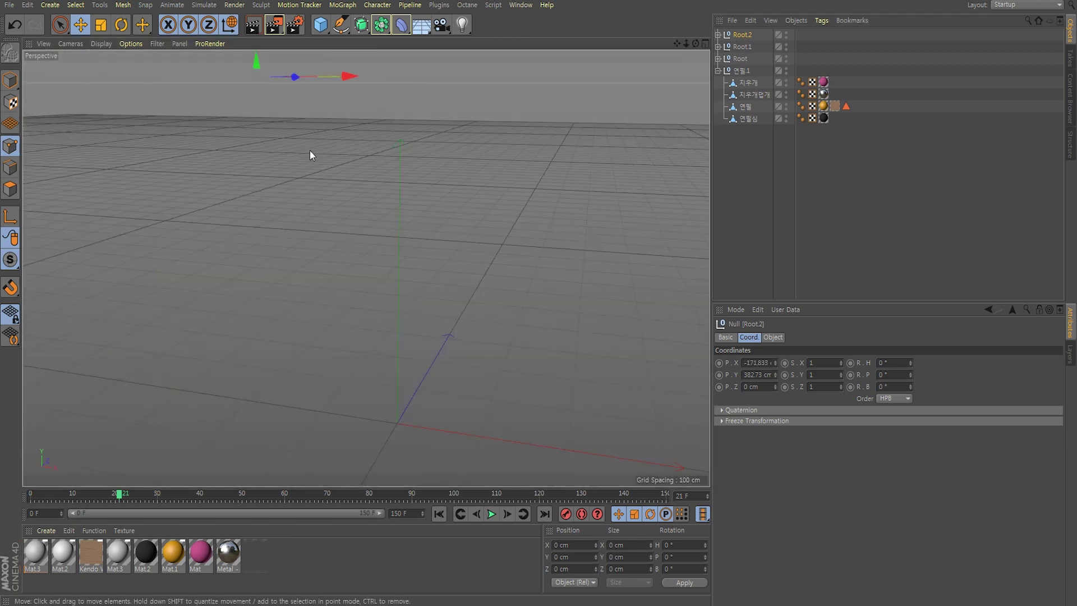
{"action": "scroll", "coordinate": [310, 150], "scroll_direction": "up", "scroll_amount": 5}
Expand Root.1, select its top Joint and end Joint.9, and bring up Character Commands
{"action": "mouse_move", "coordinate": [350, 164]}
{"action": "left_mouse_down", "text": "alt"}
{"action": "mouse_move", "coordinate": [481, 201]}
{"action": "mouse_move", "coordinate": [462, 198]}
{"action": "left_mouse_up", "text": "alt"}
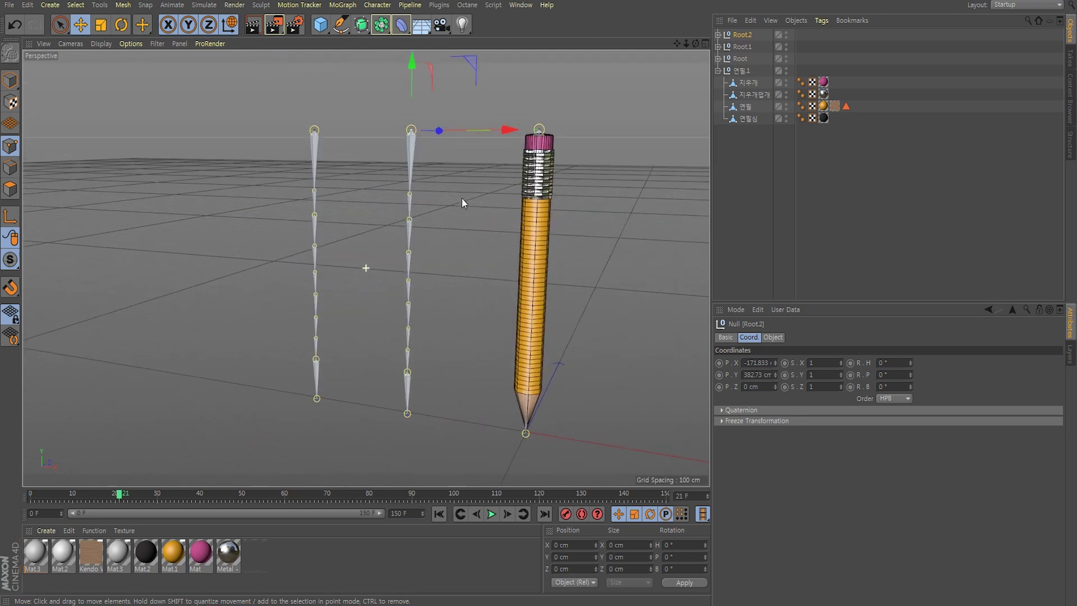
{"action": "left_click", "coordinate": [732, 140]}
{"action": "left_click", "coordinate": [738, 48]}
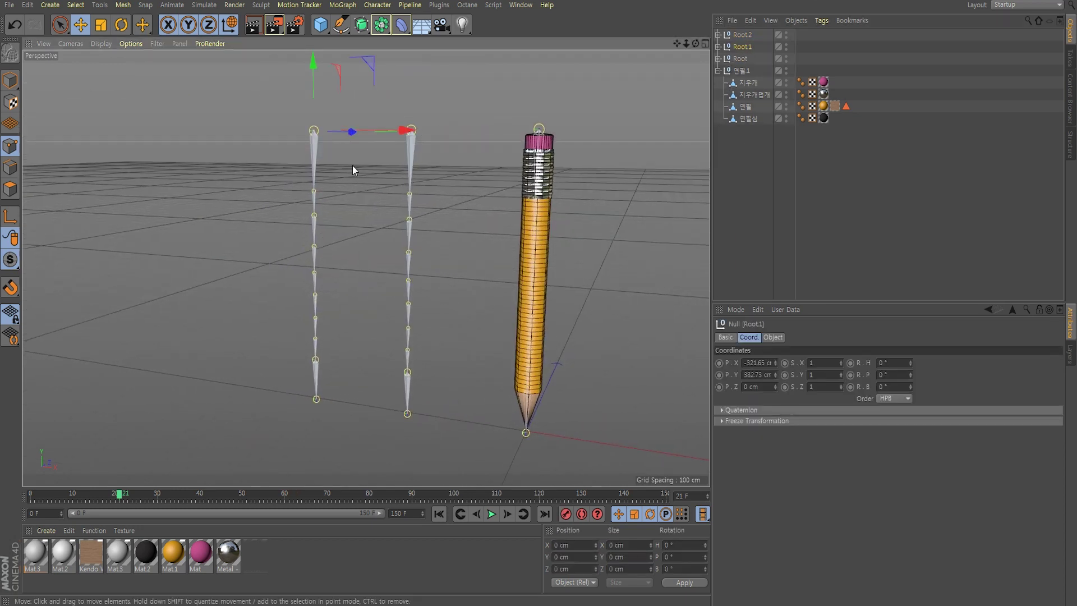
{"action": "left_click_drag", "start_coordinate": [353, 165], "coordinate": [362, 173], "text": "alt"}
{"action": "left_click", "coordinate": [718, 47]}
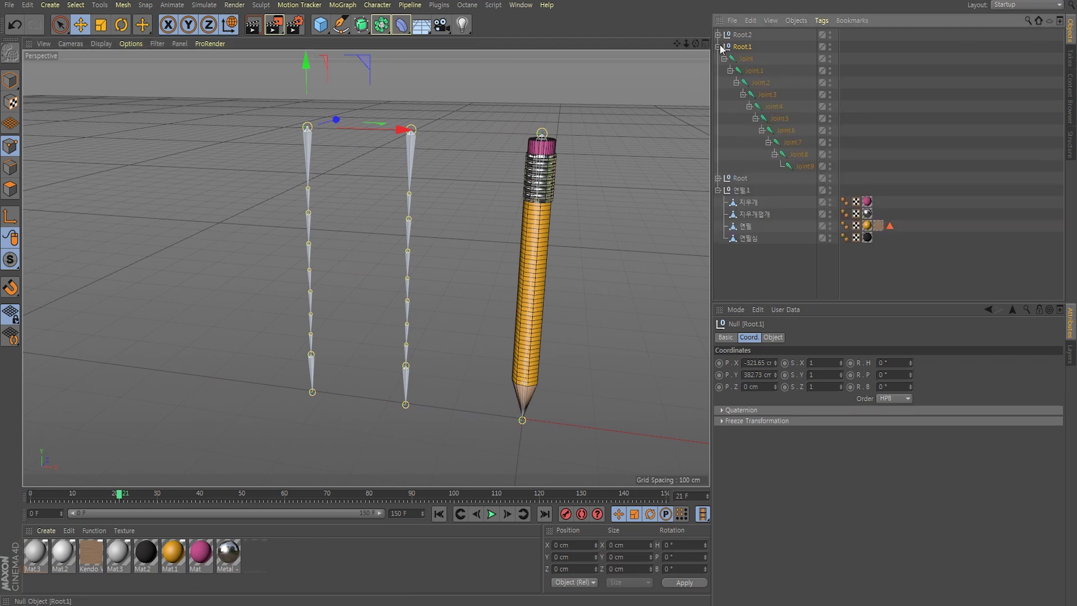
{"action": "left_click", "coordinate": [745, 59]}
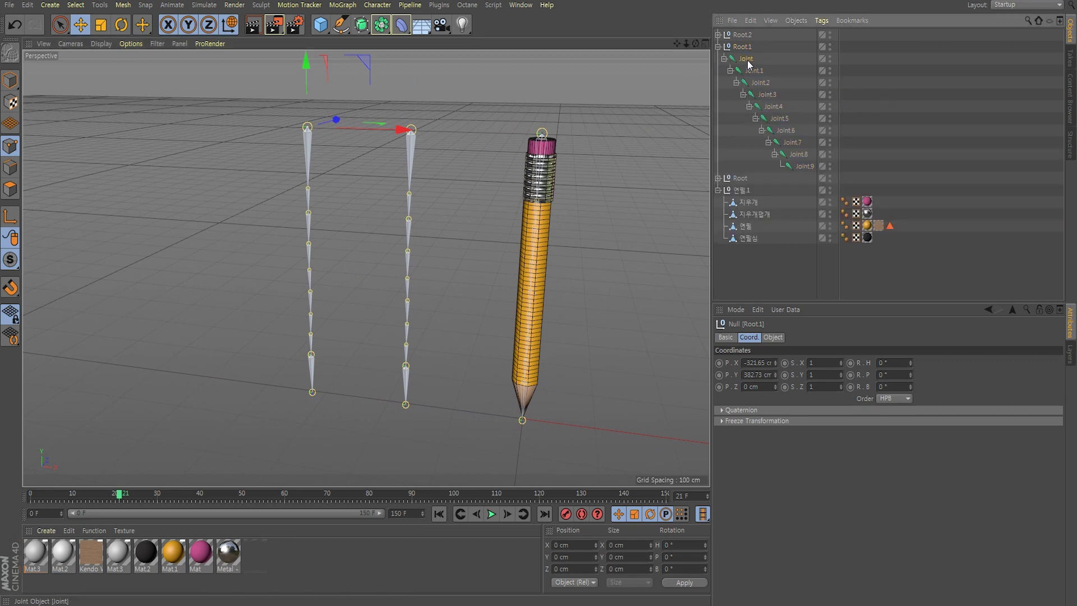
{"action": "left_click", "coordinate": [801, 166], "text": "ctrl"}
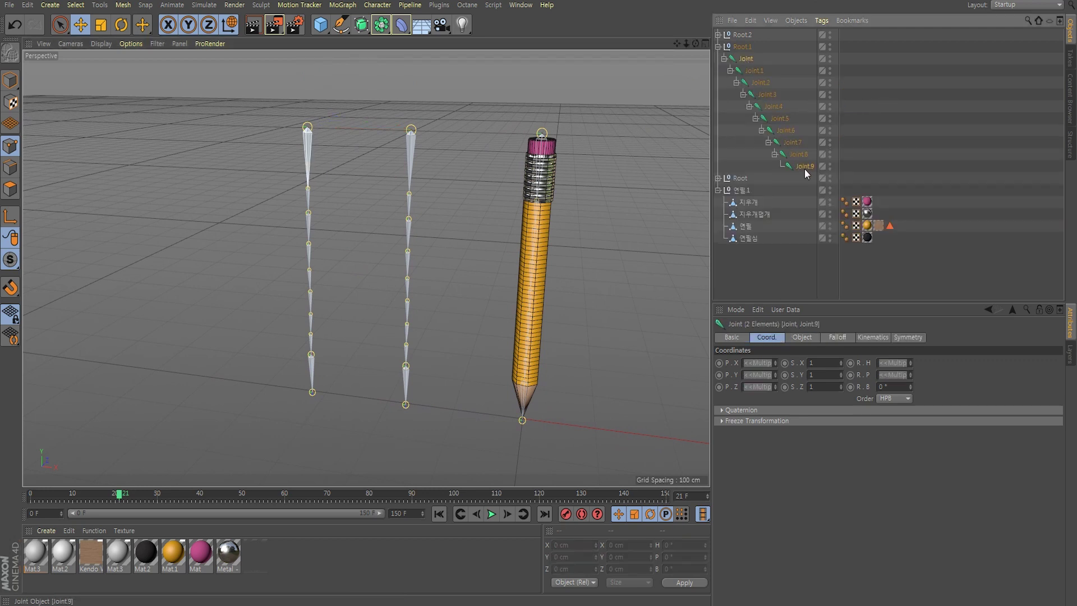
{"action": "left_click", "coordinate": [388, 9]}
{"action": "mouse_move", "coordinate": [392, 35]}
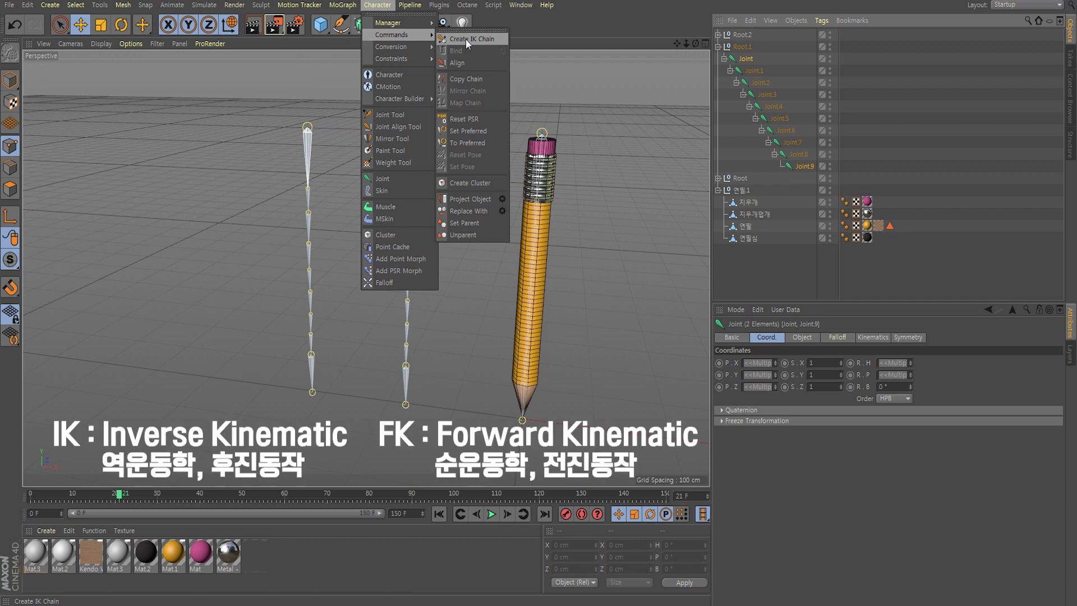
Create an IK chain on Root.1 and drag Joint.9.Goal upward to curve it
{"action": "left_click", "coordinate": [465, 39]}
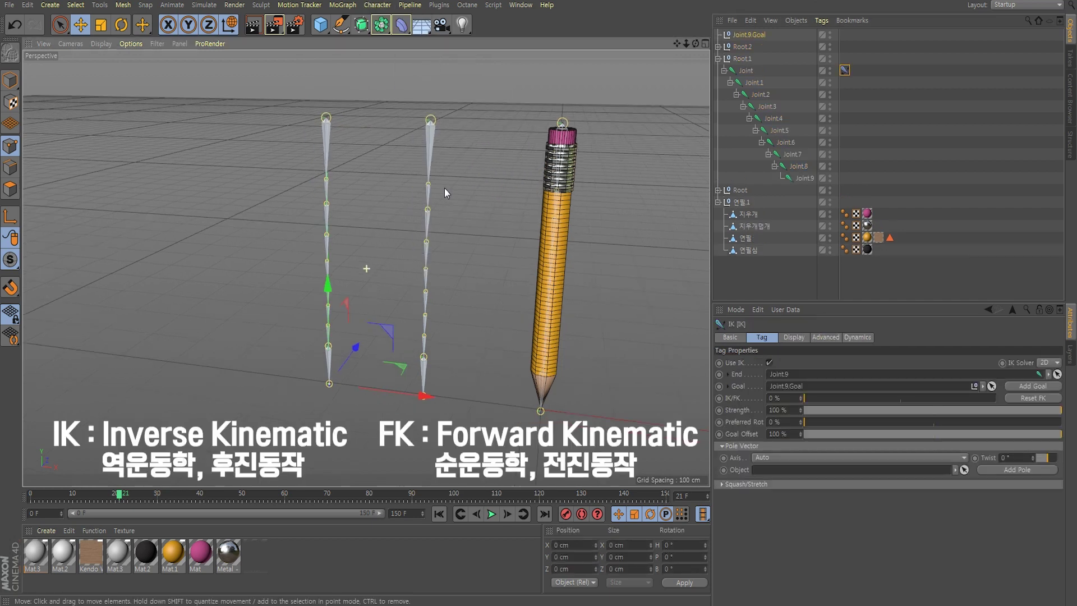
{"action": "left_click_drag", "start_coordinate": [399, 260], "coordinate": [389, 259], "text": "alt"}
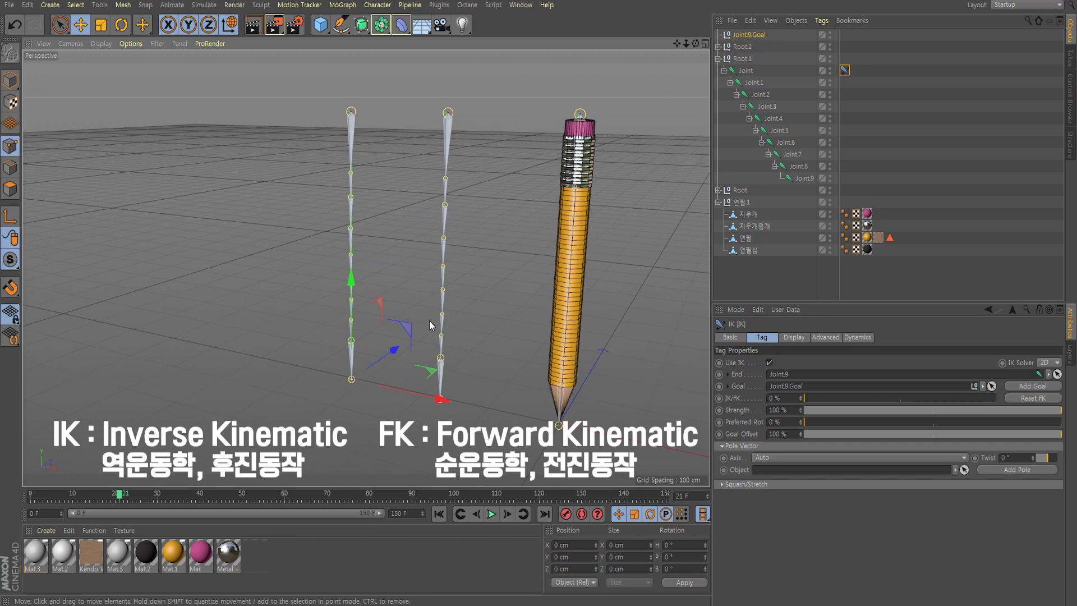
{"action": "mouse_move", "coordinate": [352, 290]}
{"action": "left_mouse_down"}
{"action": "mouse_move", "coordinate": [345, 217]}
{"action": "mouse_move", "coordinate": [322, 255]}
{"action": "mouse_move", "coordinate": [412, 309]}
{"action": "mouse_move", "coordinate": [353, 312]}
{"action": "mouse_move", "coordinate": [340, 196]}
{"action": "mouse_move", "coordinate": [337, 237]}
{"action": "mouse_move", "coordinate": [341, 219]}
{"action": "left_mouse_up"}
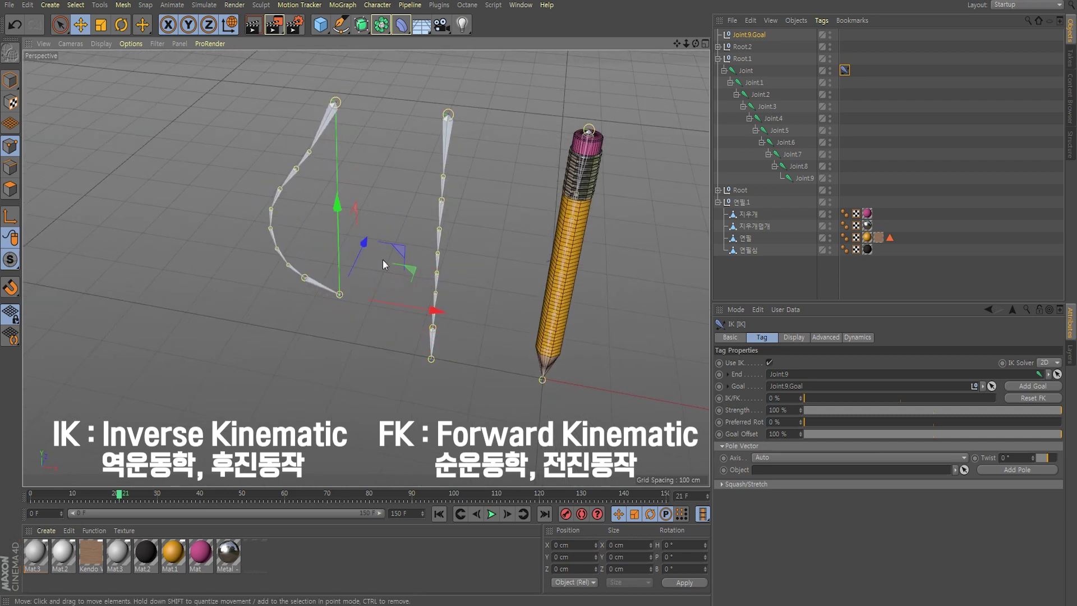
{"action": "left_click_drag", "start_coordinate": [382, 260], "coordinate": [435, 227], "text": "alt"}
Expand Root.2 and select its root Joint
{"action": "left_click", "coordinate": [718, 47]}
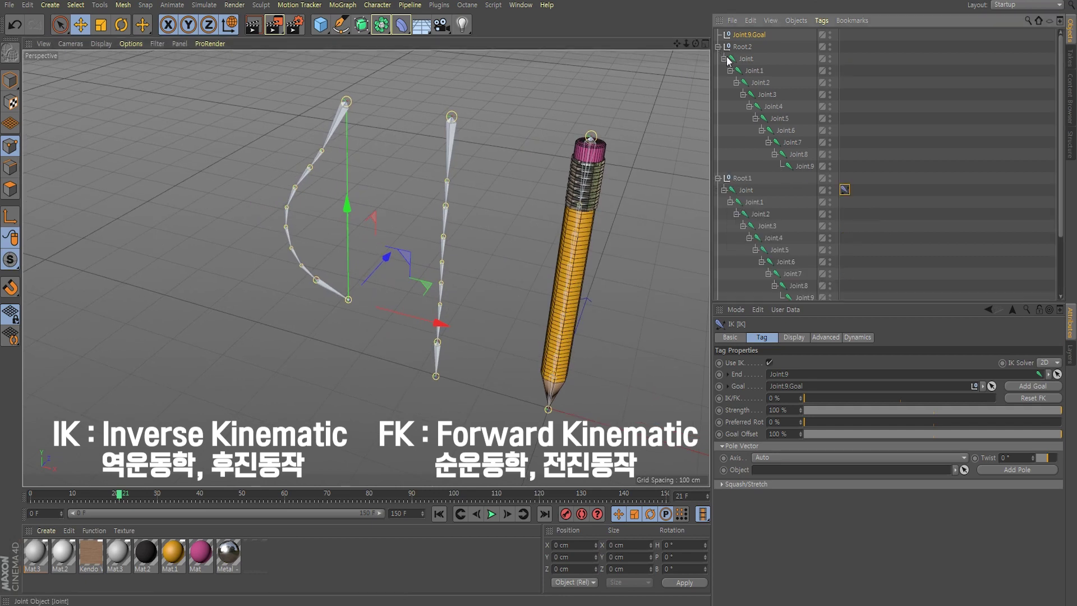
{"action": "left_click", "coordinate": [746, 60]}
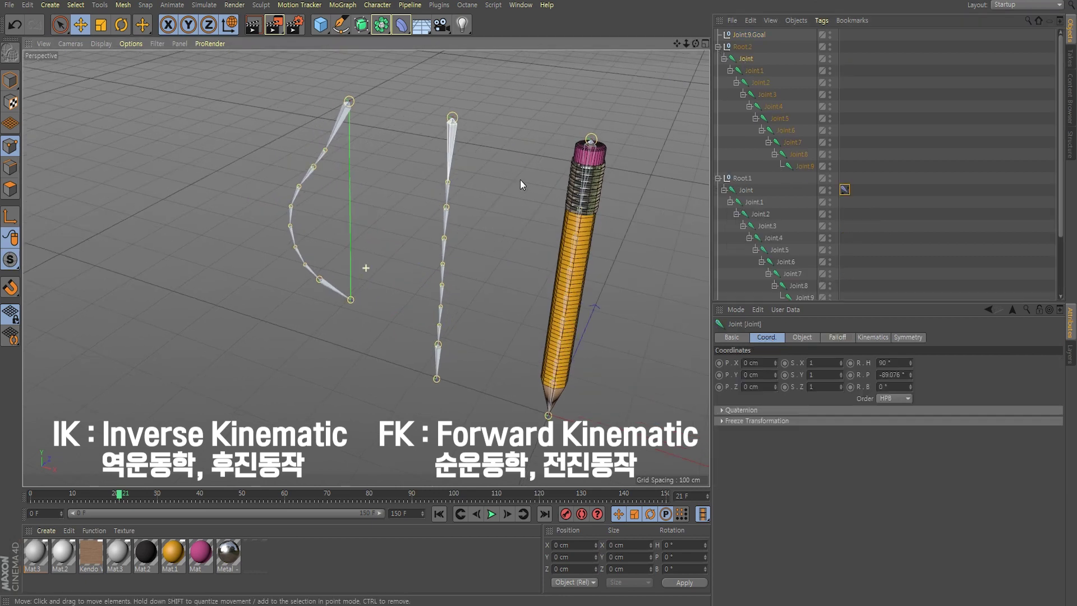
{"action": "left_click_drag", "start_coordinate": [519, 180], "coordinate": [487, 169], "text": "alt"}
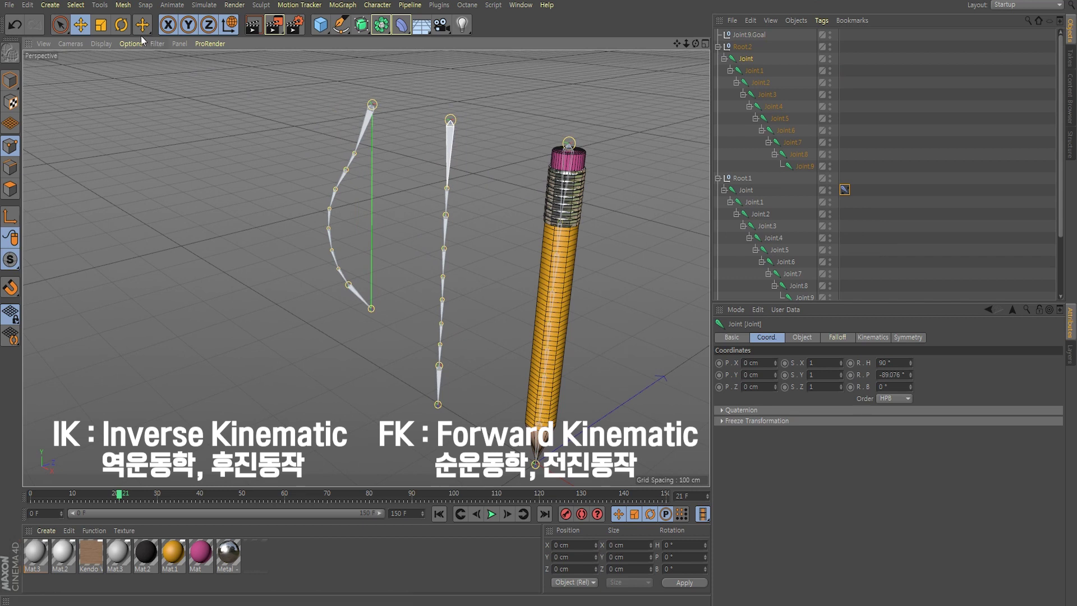
With the Rotate tool, bend Root.2's Joint.1 and rotate Joint.3 about 25 degrees
{"action": "left_click", "coordinate": [121, 24]}
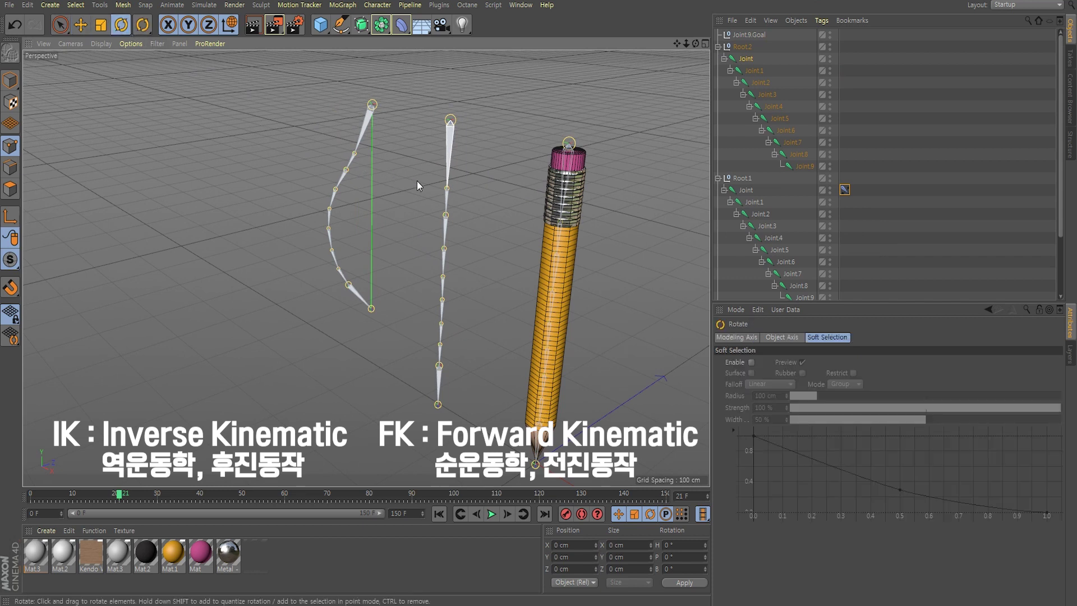
{"action": "left_click", "coordinate": [448, 185]}
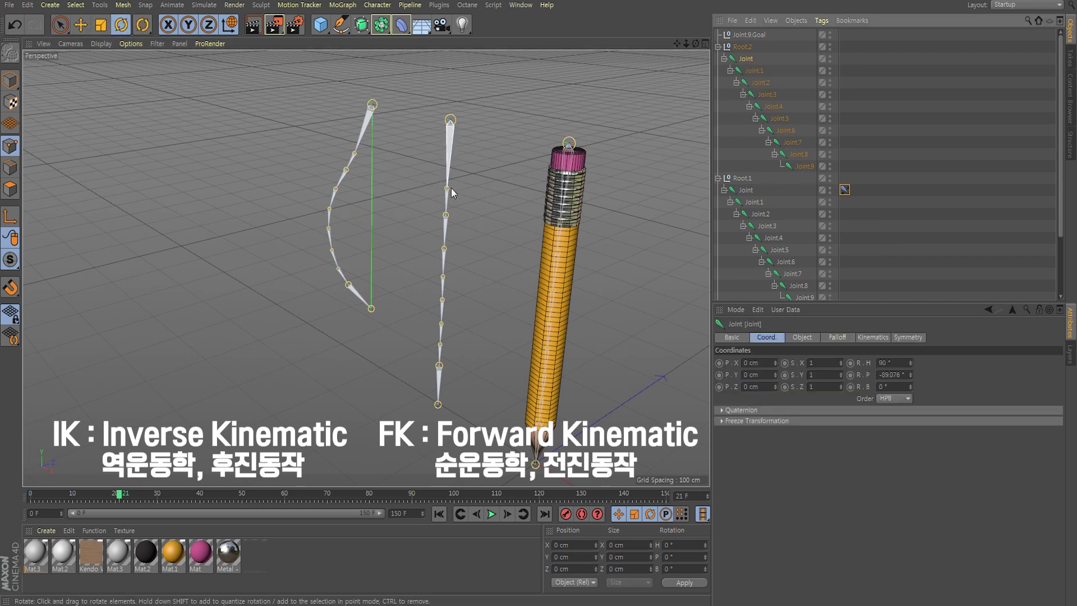
{"action": "left_click", "coordinate": [10, 80]}
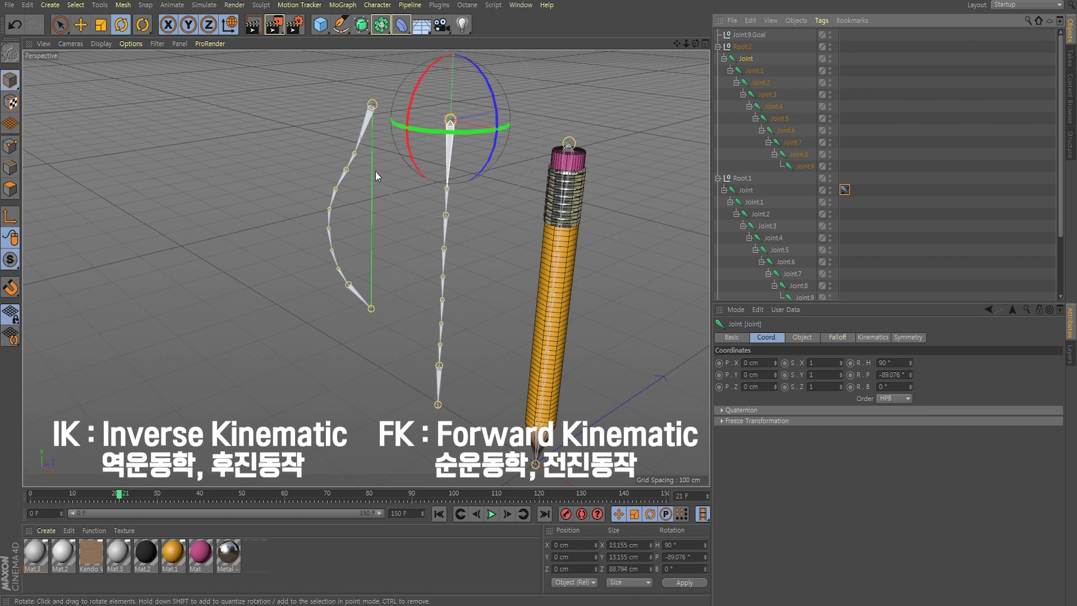
{"action": "left_click", "coordinate": [754, 70]}
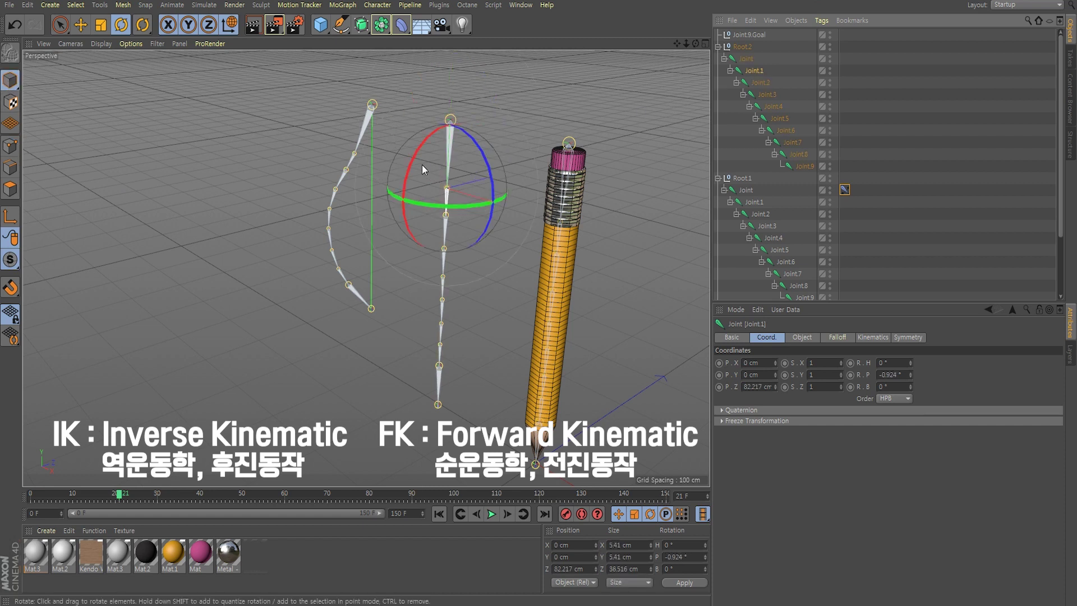
{"action": "left_click_drag", "start_coordinate": [409, 178], "coordinate": [414, 225]}
{"action": "left_click", "coordinate": [758, 83]}
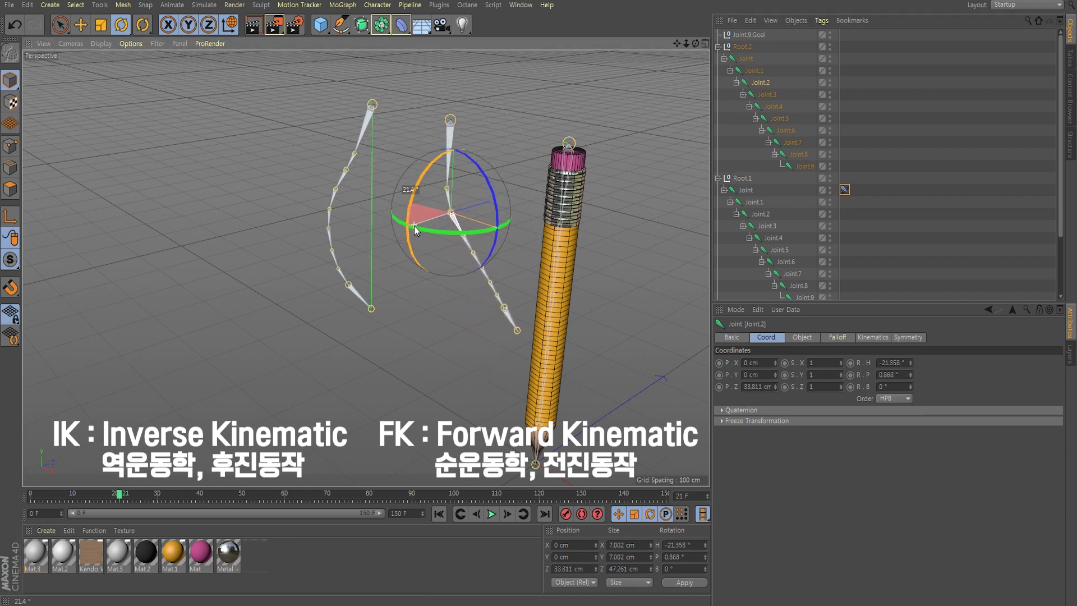
{"action": "left_click", "coordinate": [768, 94]}
{"action": "left_click_drag", "start_coordinate": [440, 191], "coordinate": [426, 230]}
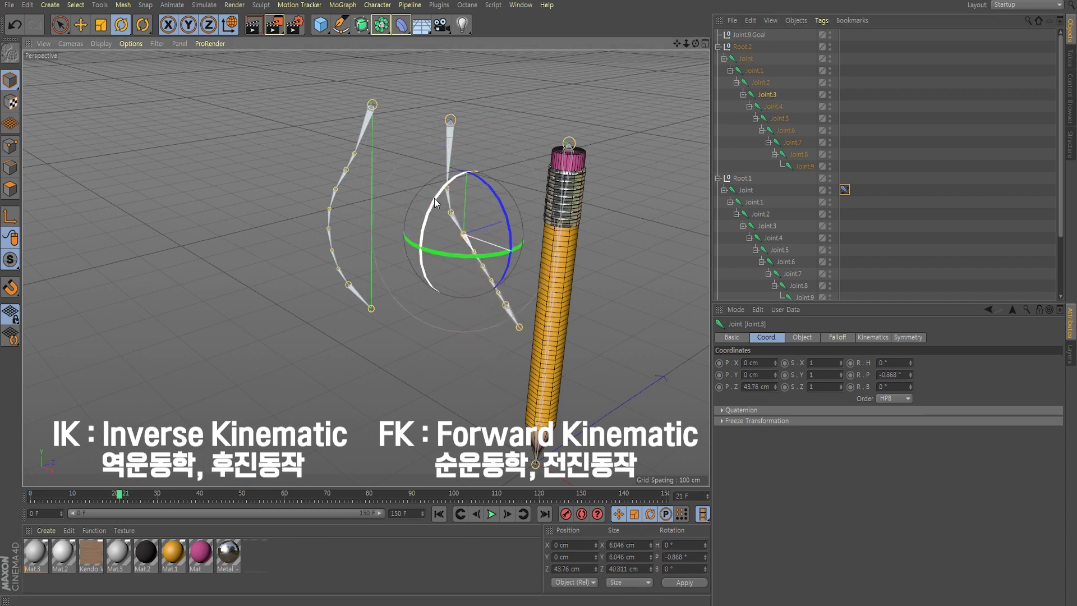
Rotate Joint.4 about 10 degrees, then rotate the whole middle chain from its root Joint
{"action": "left_click", "coordinate": [773, 106]}
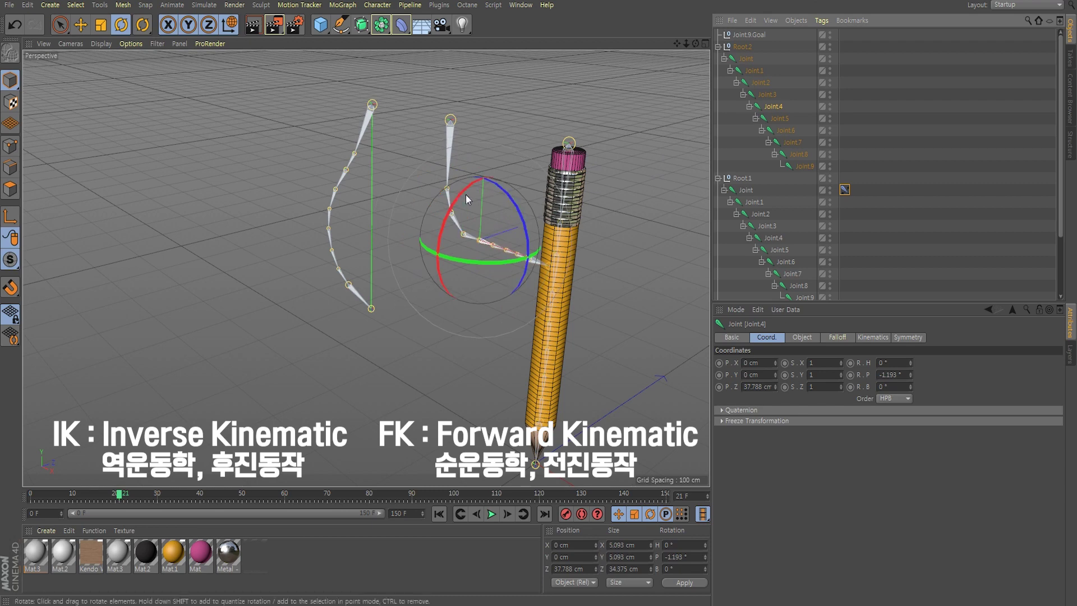
{"action": "left_click_drag", "start_coordinate": [466, 194], "coordinate": [456, 215]}
{"action": "left_click_drag", "start_coordinate": [456, 216], "coordinate": [469, 235], "text": "alt"}
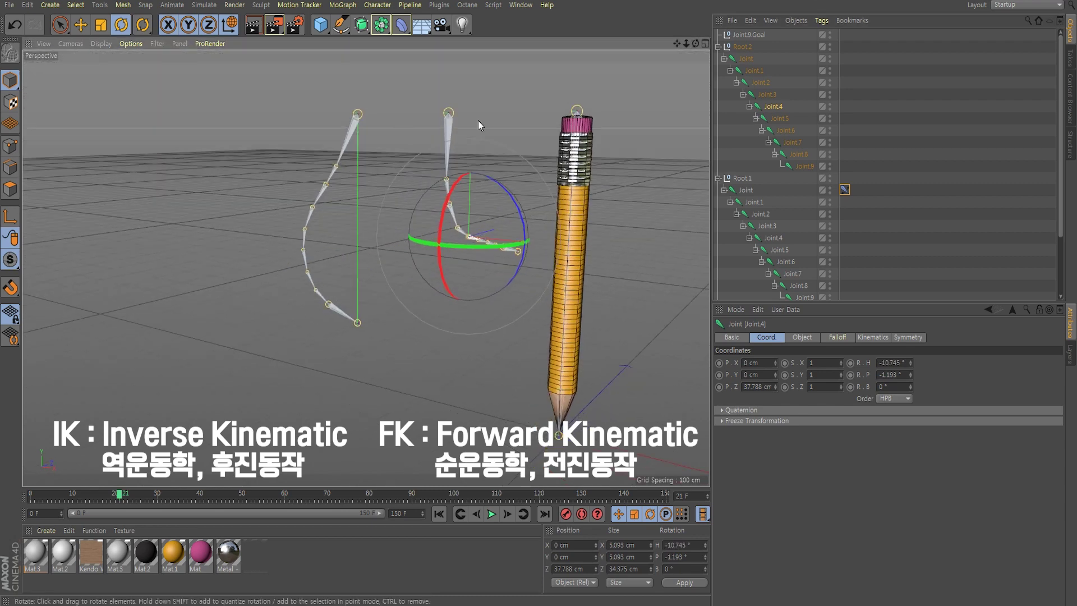
{"action": "mouse_move", "coordinate": [495, 132]}
{"action": "left_mouse_down", "text": "alt"}
{"action": "mouse_move", "coordinate": [500, 267]}
{"action": "mouse_move", "coordinate": [477, 216]}
{"action": "mouse_move", "coordinate": [460, 261]}
{"action": "left_mouse_up", "text": "alt"}
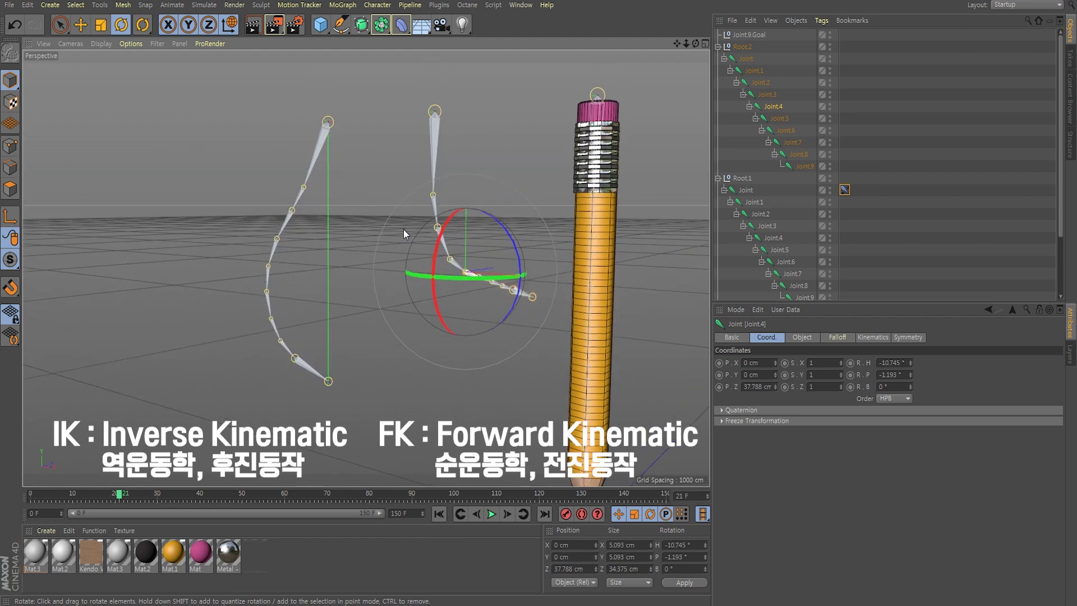
{"action": "left_click", "coordinate": [744, 58]}
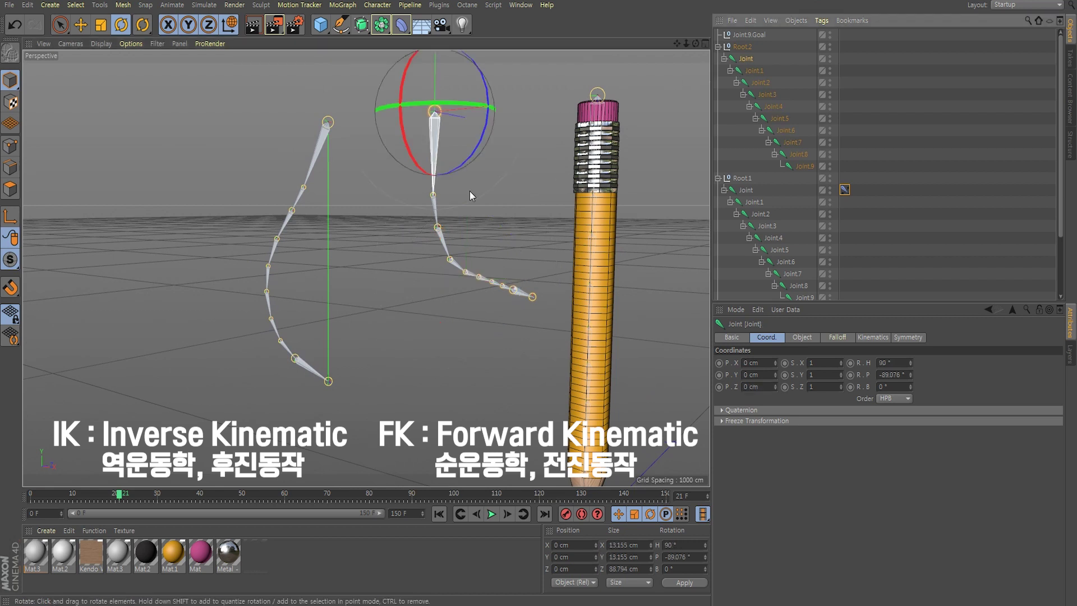
{"action": "mouse_move", "coordinate": [409, 152]}
{"action": "left_mouse_down"}
{"action": "mouse_move", "coordinate": [345, 103]}
{"action": "mouse_move", "coordinate": [399, 186]}
{"action": "mouse_move", "coordinate": [371, 147]}
{"action": "mouse_move", "coordinate": [356, 89]}
{"action": "mouse_move", "coordinate": [400, 190]}
{"action": "mouse_move", "coordinate": [369, 127]}
{"action": "mouse_move", "coordinate": [353, 146]}
{"action": "left_mouse_up"}
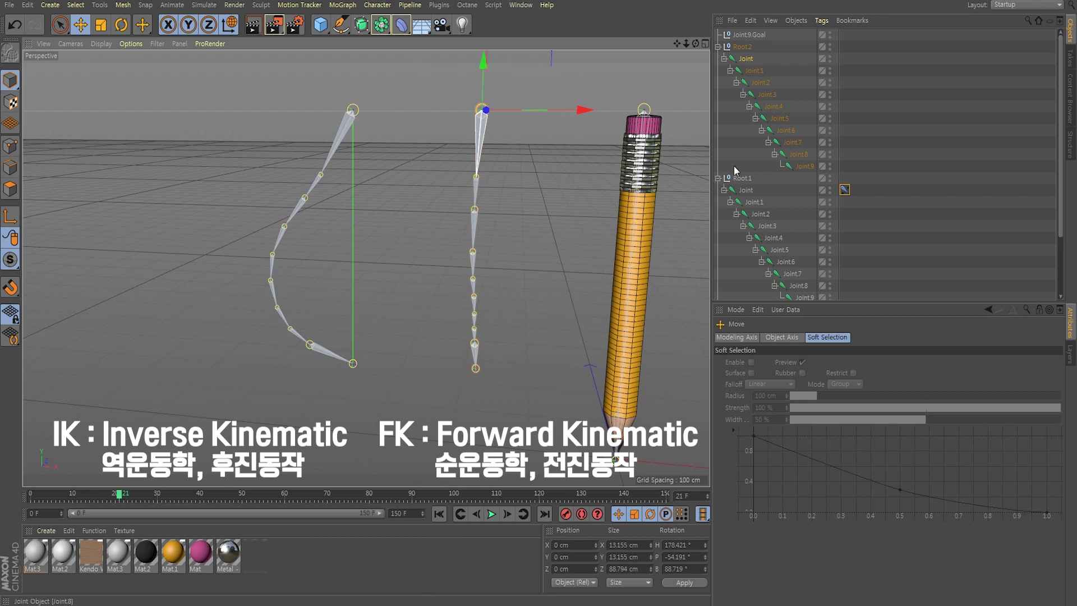
Select Joint.9.Goal and drag it down so the Root.1 IK chain bends to follow
{"action": "left_click", "coordinate": [745, 35]}
{"action": "mouse_move", "coordinate": [492, 232]}
{"action": "left_mouse_down", "text": "alt"}
{"action": "mouse_move", "coordinate": [372, 315]}
{"action": "mouse_move", "coordinate": [361, 257]}
{"action": "mouse_move", "coordinate": [359, 293]}
{"action": "mouse_move", "coordinate": [356, 222]}
{"action": "mouse_move", "coordinate": [349, 326]}
{"action": "left_mouse_up", "text": "alt"}
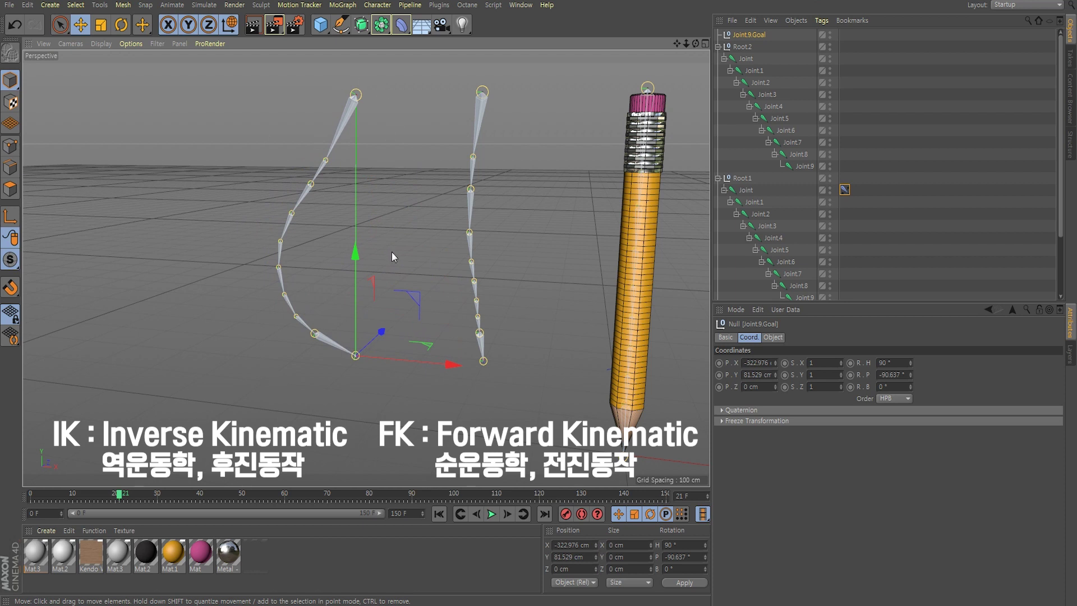
{"action": "left_click_drag", "start_coordinate": [391, 251], "coordinate": [388, 255], "text": "alt"}
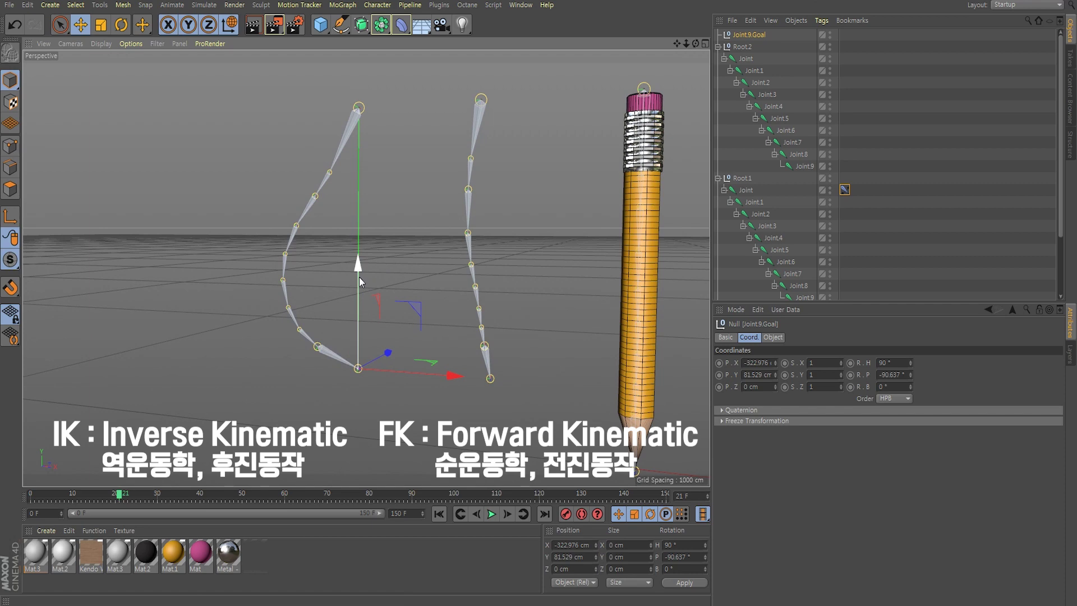
{"action": "left_click_drag", "start_coordinate": [359, 277], "coordinate": [355, 299]}
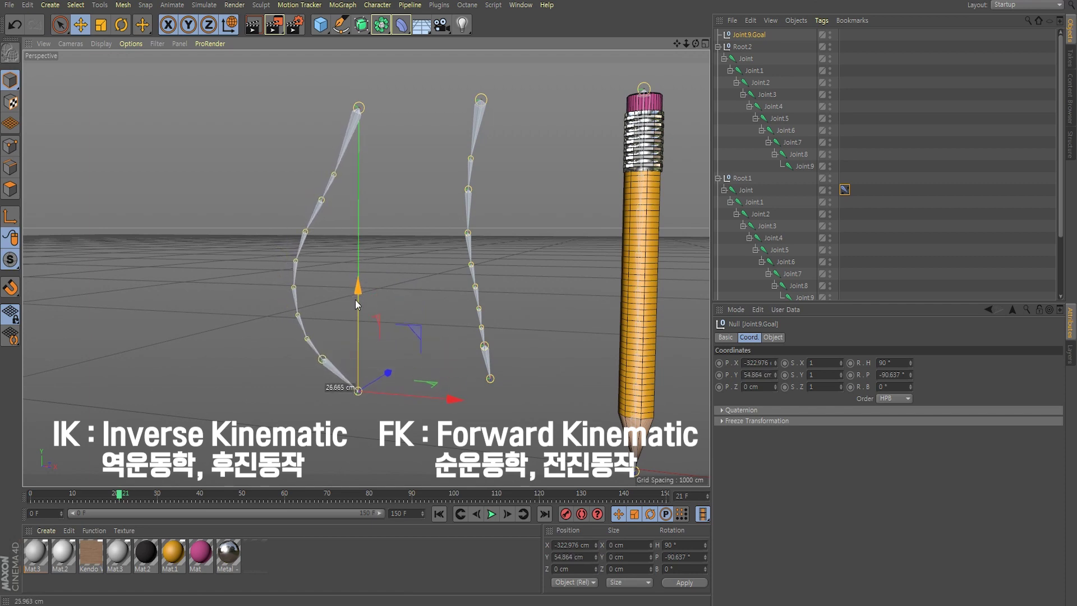
{"action": "left_click_drag", "start_coordinate": [502, 314], "coordinate": [394, 318], "text": "alt"}
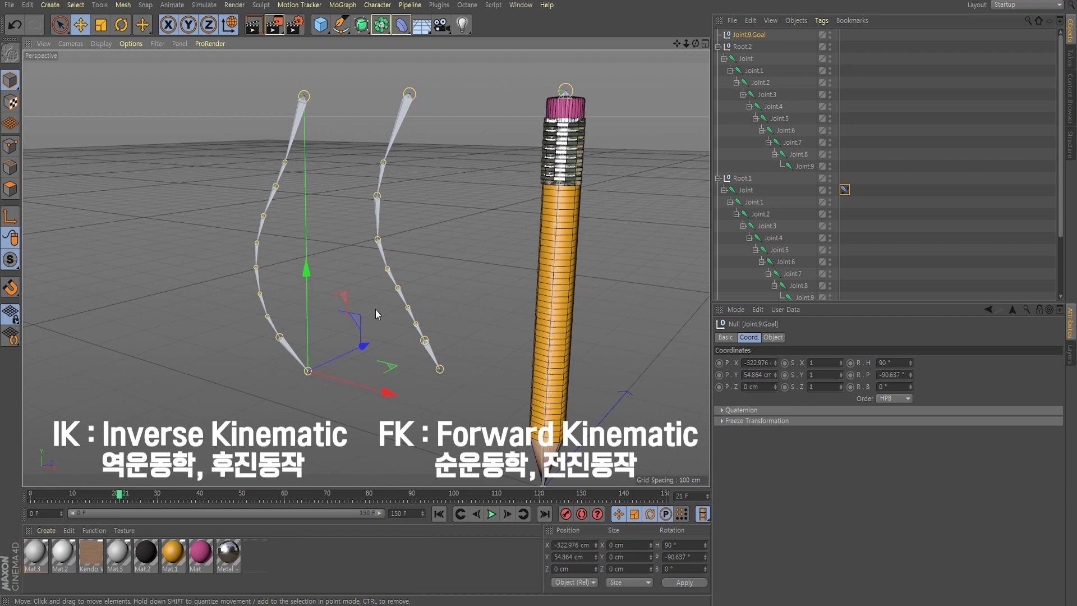
{"action": "middle_click_drag", "start_coordinate": [425, 314], "coordinate": [373, 308], "text": "alt"}
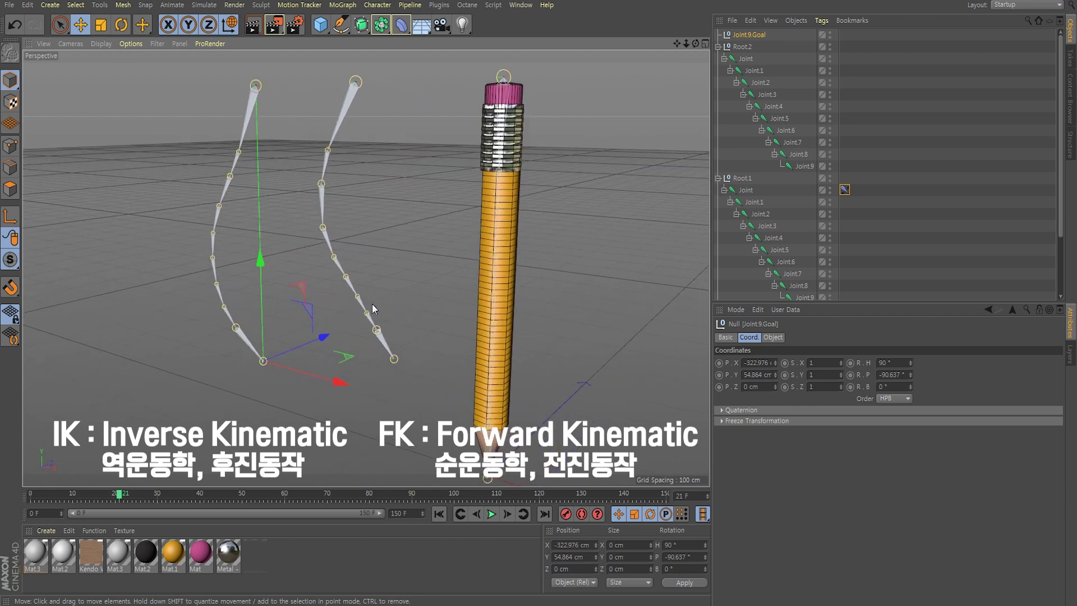
{"action": "right_click_drag", "start_coordinate": [373, 309], "coordinate": [428, 246], "text": "alt"}
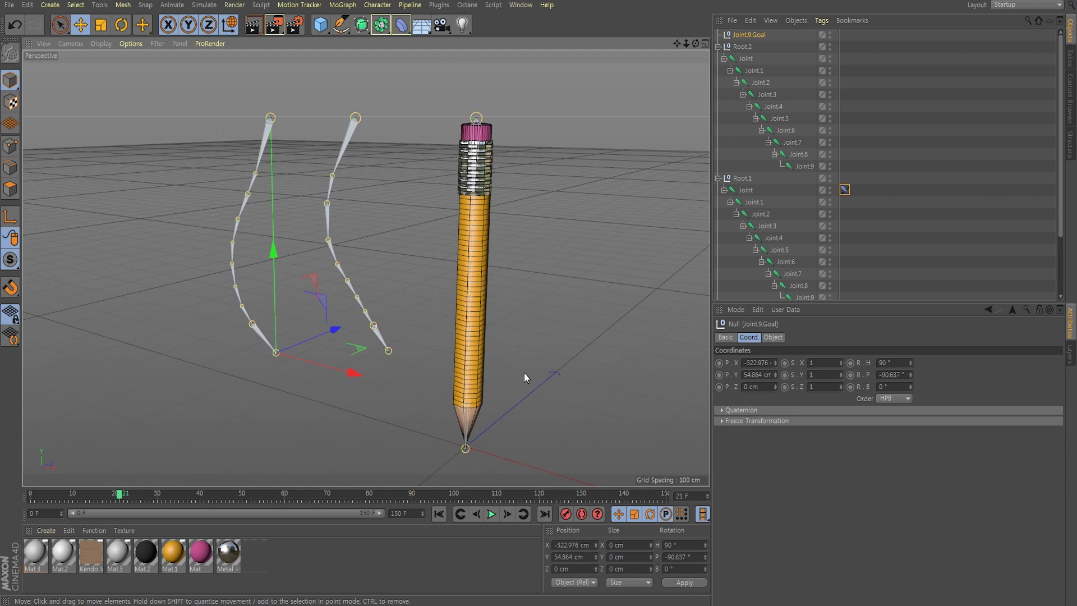
Delete the demo chains Root.1 and Root.2 along with their IK goal
{"action": "left_click", "coordinate": [748, 49], "text": "ctrl"}
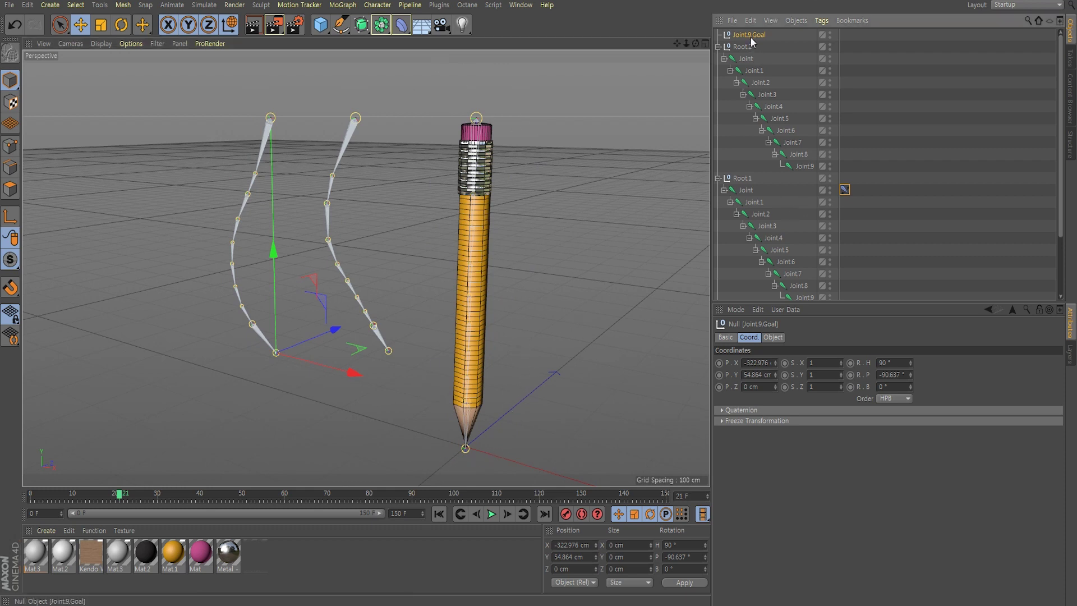
{"action": "left_click", "coordinate": [748, 180], "text": "ctrl"}
{"action": "key", "text": "Delete"}
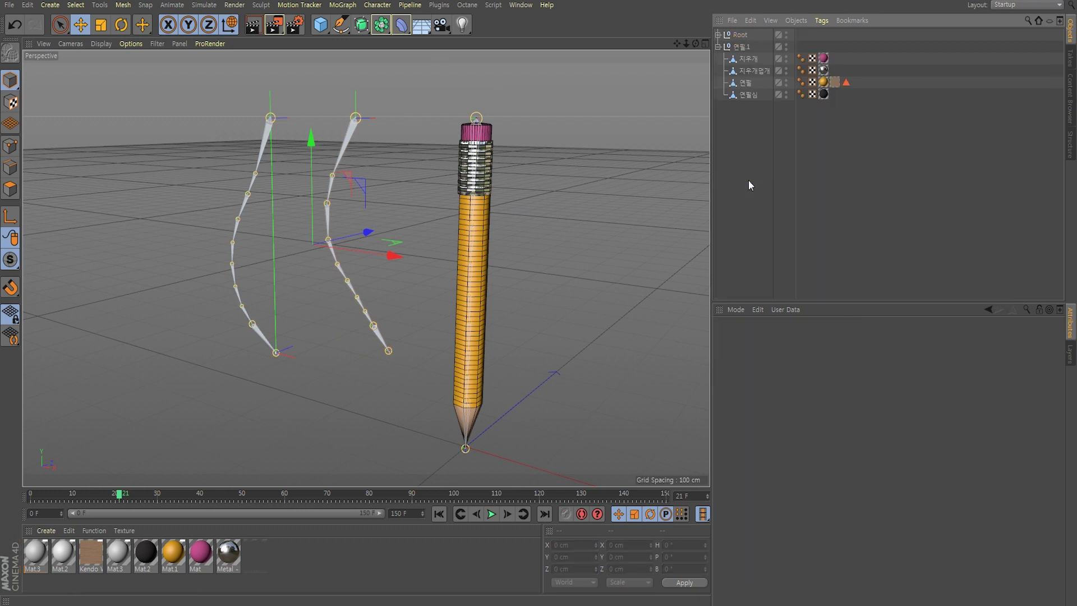
Expand the pencil's Root, select Joint and Joint9, and create an IK chain
{"action": "left_click", "coordinate": [741, 34]}
{"action": "left_click", "coordinate": [718, 35]}
{"action": "left_click_drag", "start_coordinate": [483, 157], "coordinate": [439, 200], "text": "alt"}
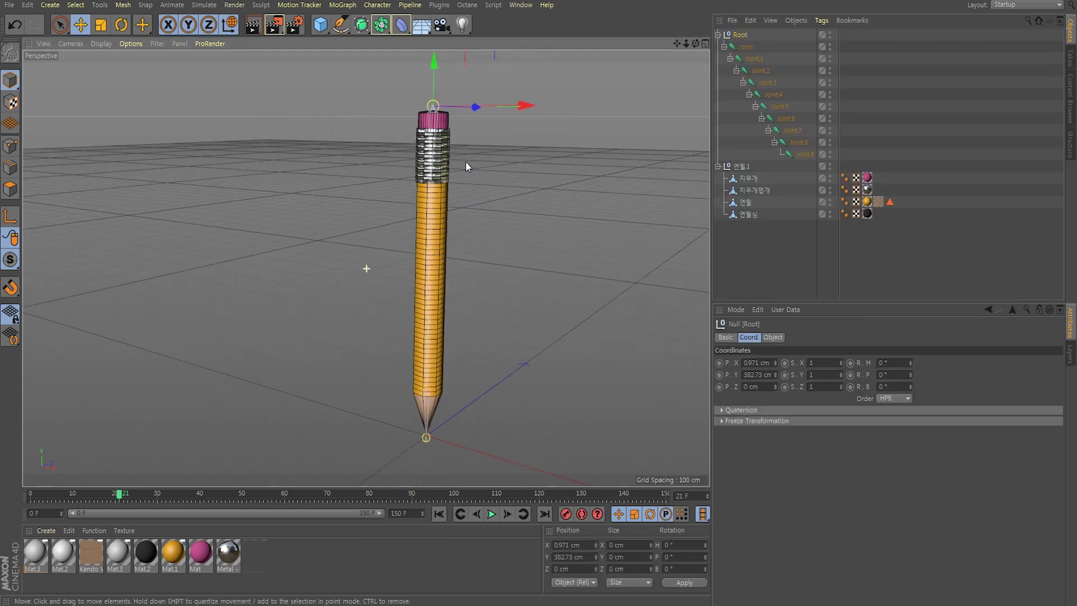
{"action": "left_click", "coordinate": [744, 48]}
{"action": "left_click", "coordinate": [804, 154], "text": "ctrl"}
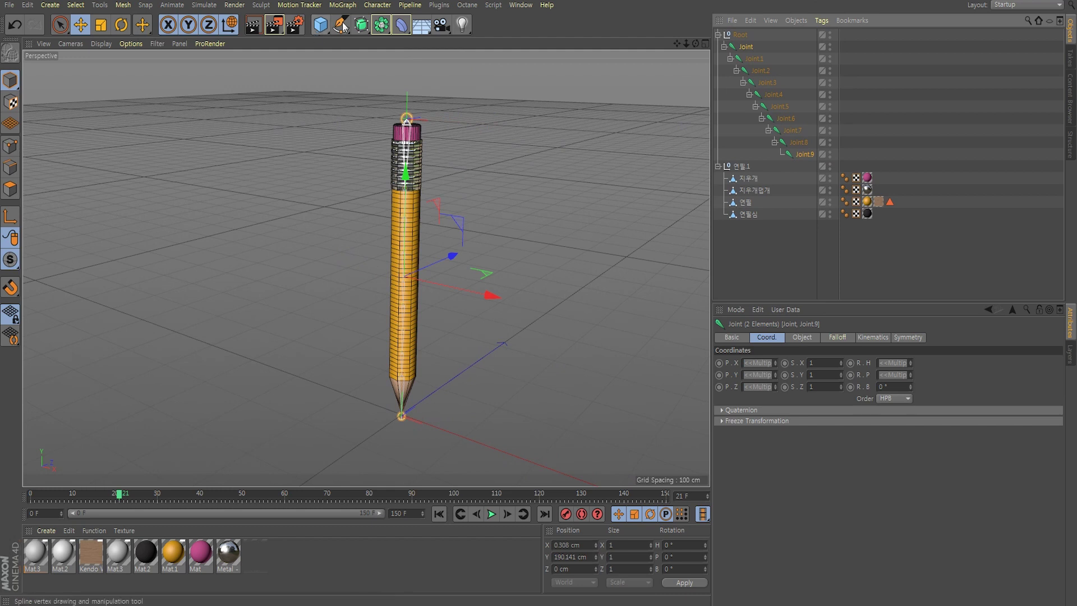
{"action": "left_click", "coordinate": [378, 5]}
{"action": "mouse_move", "coordinate": [392, 34]}
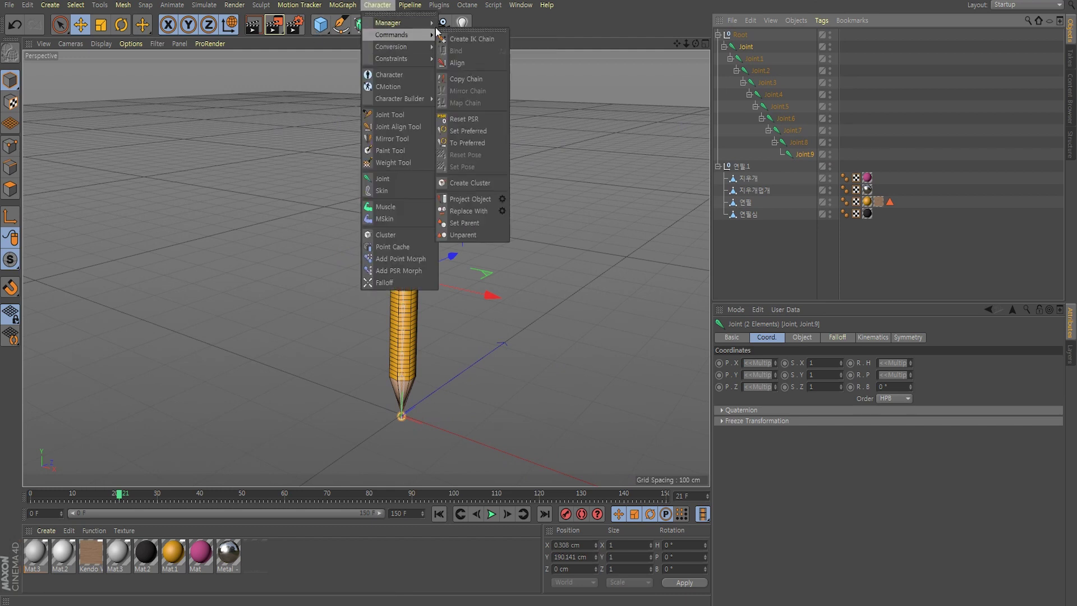
{"action": "left_click", "coordinate": [462, 39]}
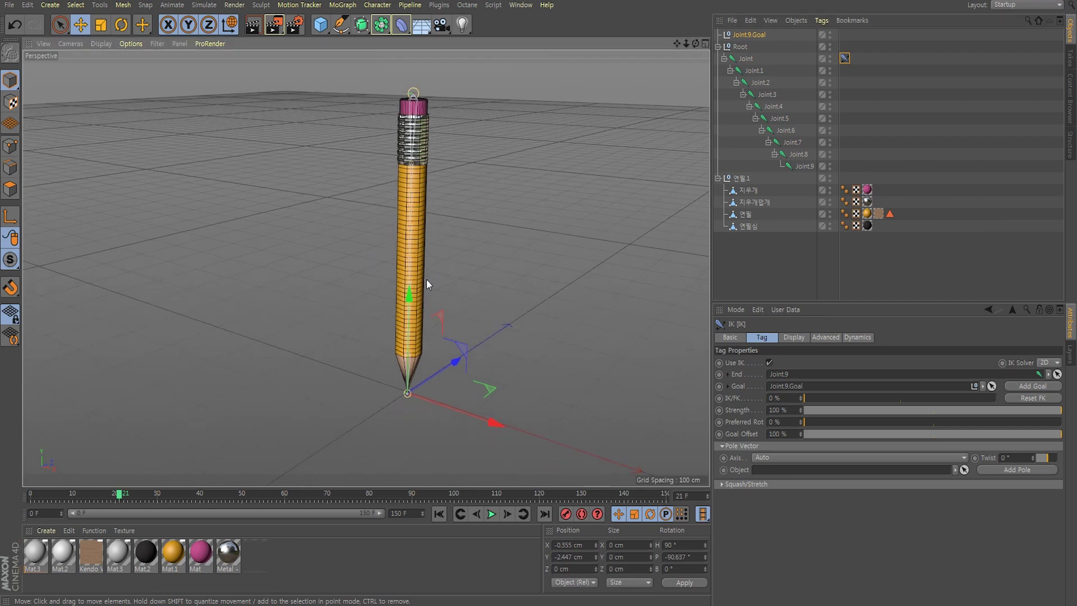
{"action": "mouse_move", "coordinate": [409, 295]}
{"action": "left_mouse_down"}
{"action": "mouse_move", "coordinate": [414, 247]}
{"action": "mouse_move", "coordinate": [465, 274]}
{"action": "mouse_move", "coordinate": [498, 271]}
{"action": "mouse_move", "coordinate": [412, 306]}
{"action": "mouse_move", "coordinate": [408, 296]}
{"action": "left_mouse_up"}
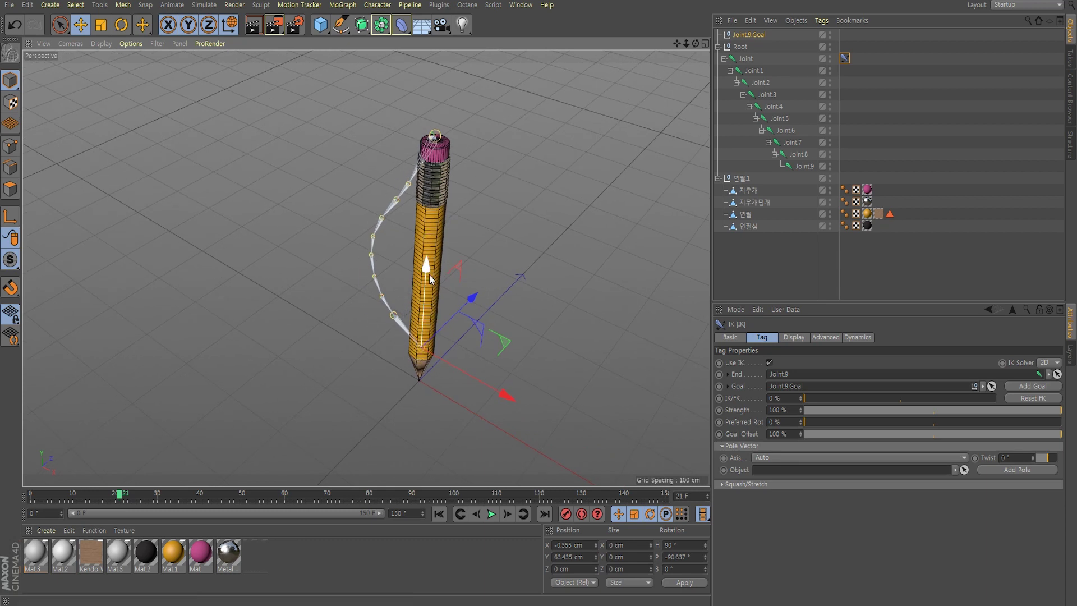
{"action": "left_click_drag", "start_coordinate": [427, 279], "coordinate": [416, 372], "text": "alt"}
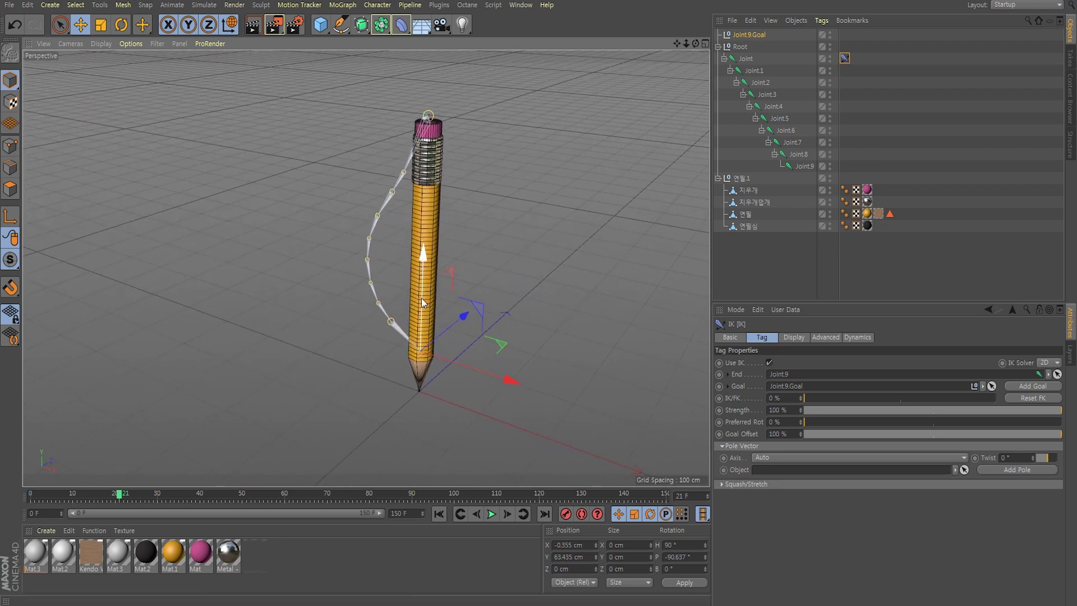
{"action": "left_click_drag", "start_coordinate": [426, 270], "coordinate": [418, 288]}
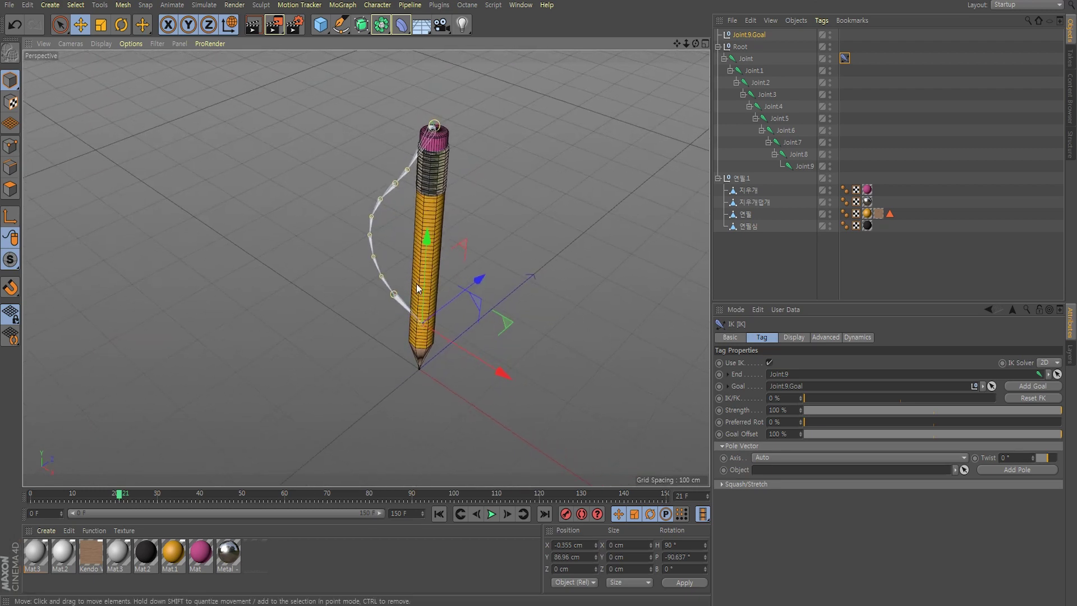
{"action": "left_click_drag", "start_coordinate": [396, 232], "coordinate": [373, 250], "text": "alt"}
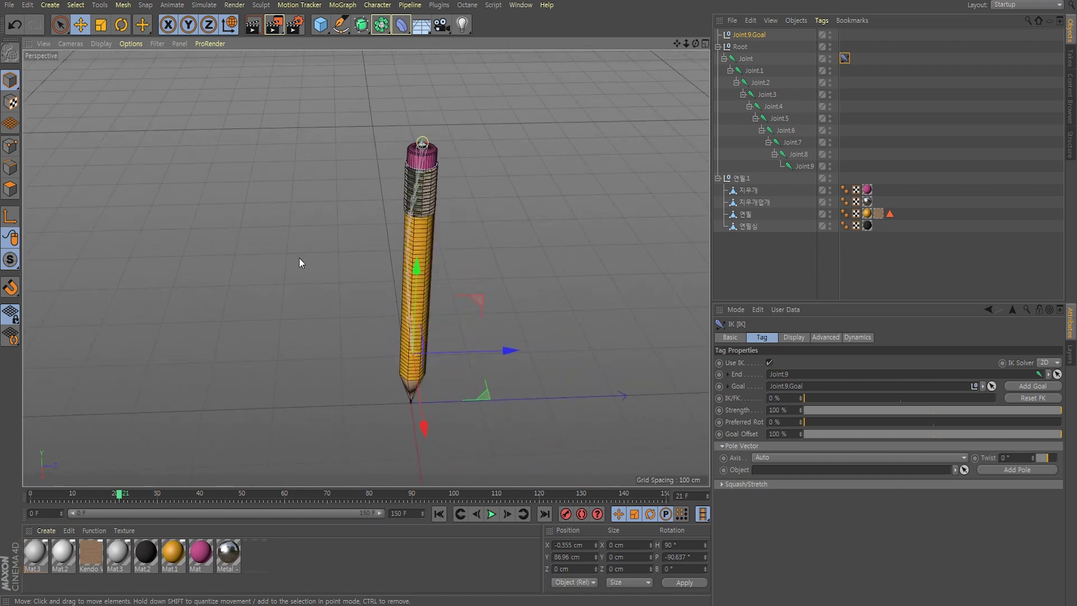
{"action": "key", "text": "ctrl+z"}
{"action": "mouse_move", "coordinate": [335, 394]}
{"action": "left_mouse_down", "text": "alt"}
{"action": "mouse_move", "coordinate": [438, 297]}
{"action": "mouse_move", "coordinate": [470, 302]}
{"action": "mouse_move", "coordinate": [436, 345]}
{"action": "mouse_move", "coordinate": [396, 325]}
{"action": "mouse_move", "coordinate": [404, 314]}
{"action": "left_mouse_up", "text": "alt"}
{"action": "key", "text": "ctrl+z"}
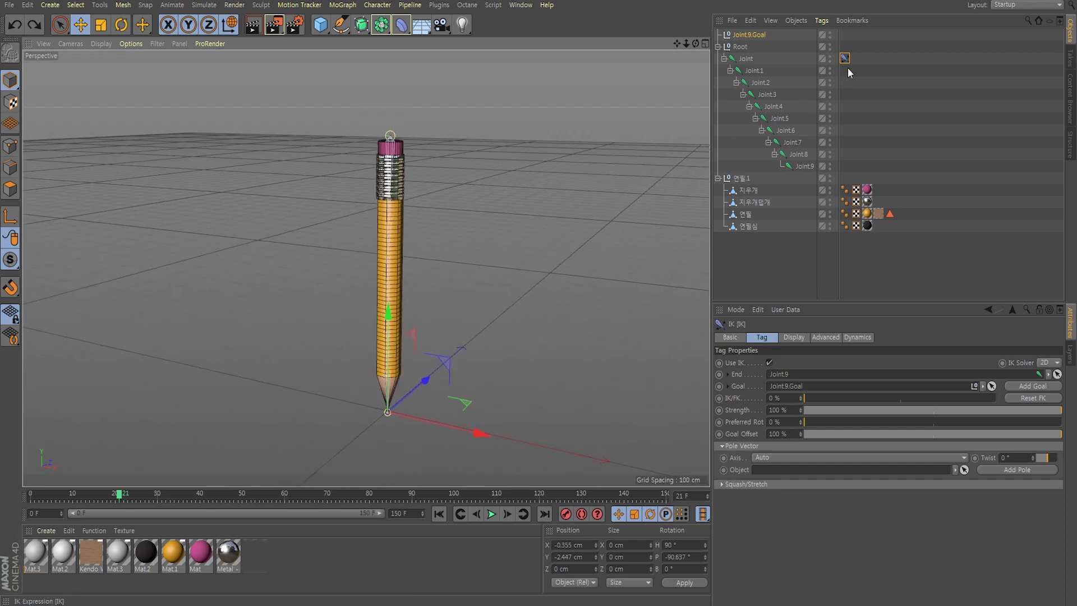
Add a pole to the IK tag and move Joint.Pole out to Z -151.176 cm
{"action": "left_click", "coordinate": [845, 59]}
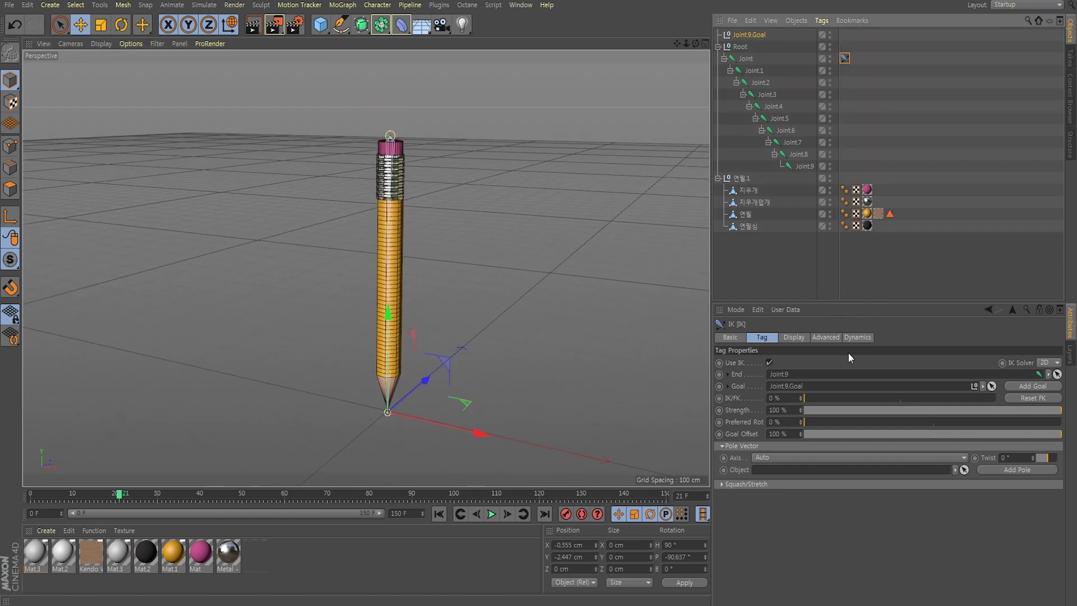
{"action": "left_click", "coordinate": [984, 469]}
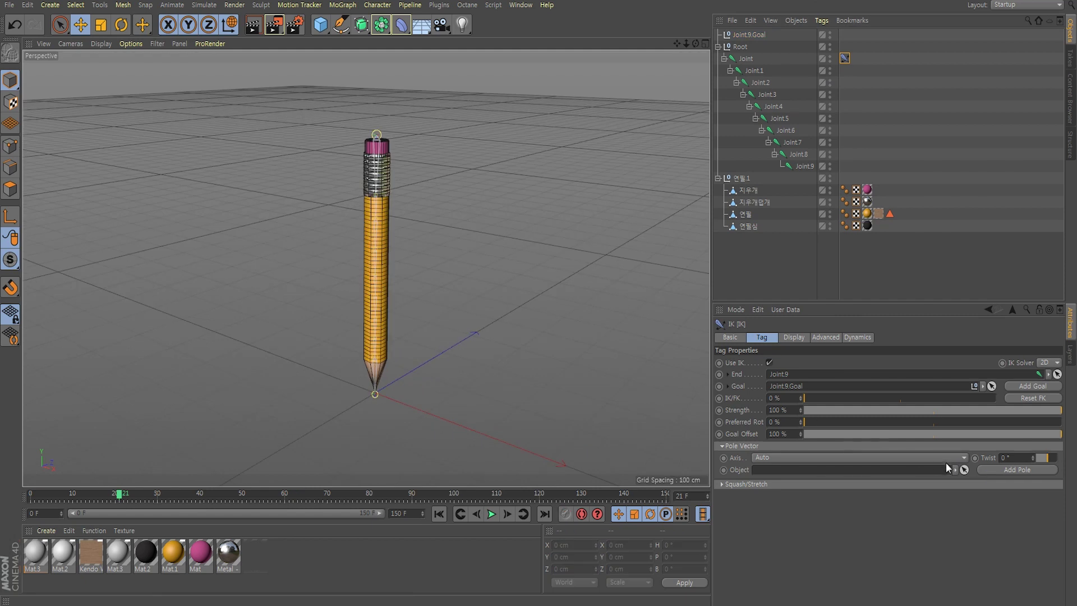
{"action": "left_click", "coordinate": [993, 469]}
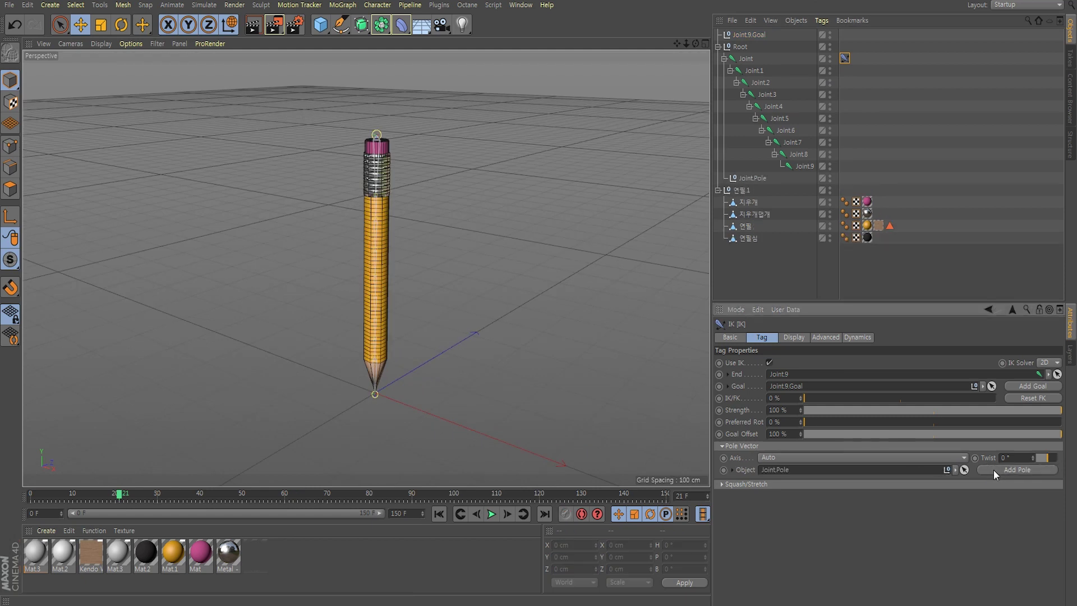
{"action": "left_click", "coordinate": [747, 178]}
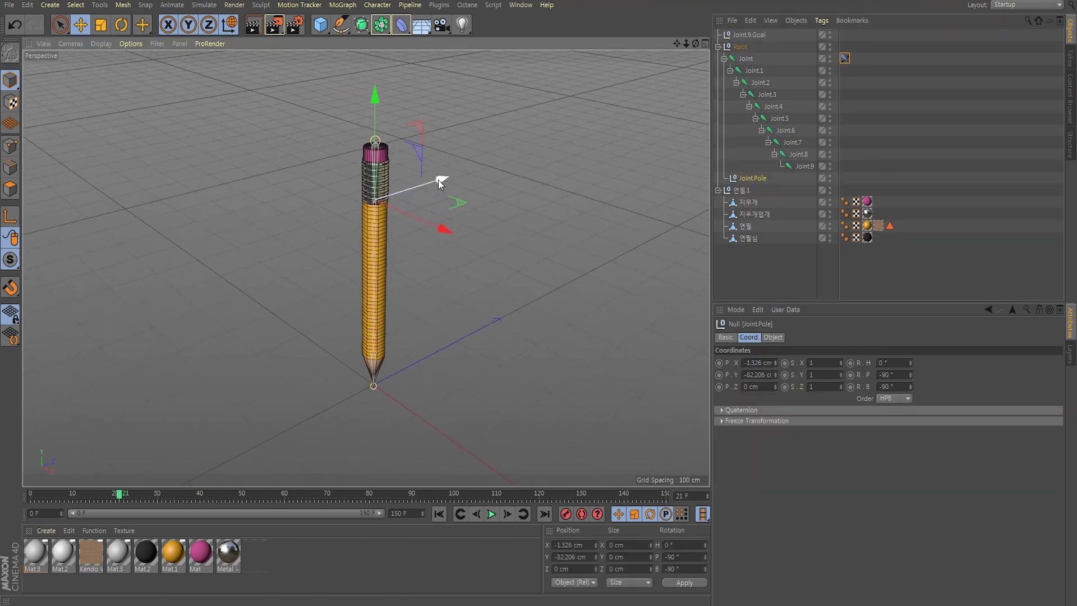
{"action": "mouse_move", "coordinate": [437, 179]}
{"action": "left_mouse_down"}
{"action": "mouse_move", "coordinate": [359, 222]}
{"action": "mouse_move", "coordinate": [420, 233]}
{"action": "left_mouse_up"}
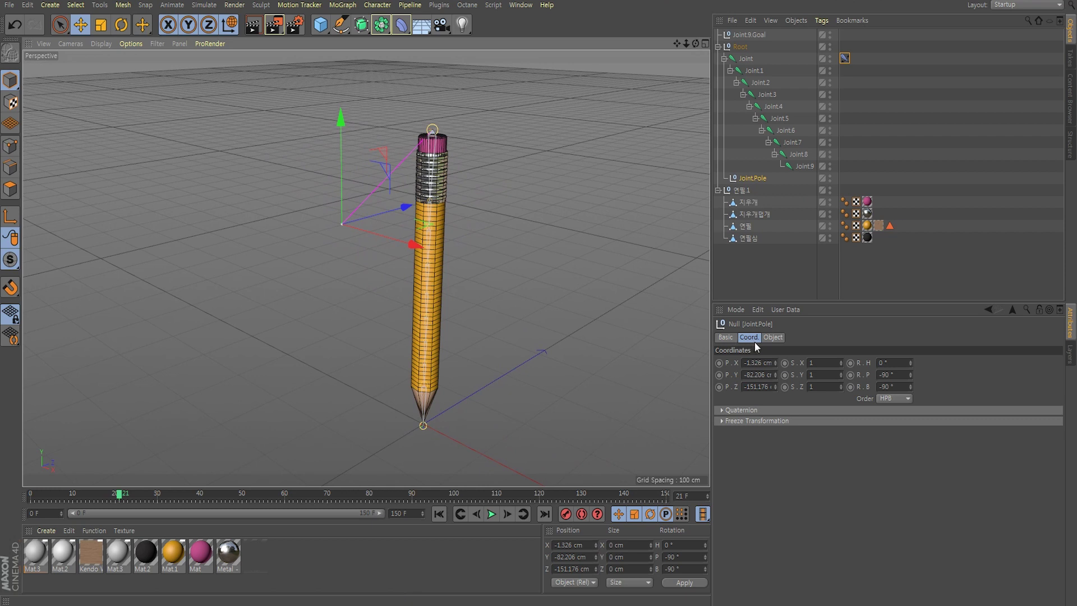
Display Joint.Pole as an XZ-oriented sphere with a 15 cm radius
{"action": "left_click", "coordinate": [772, 337]}
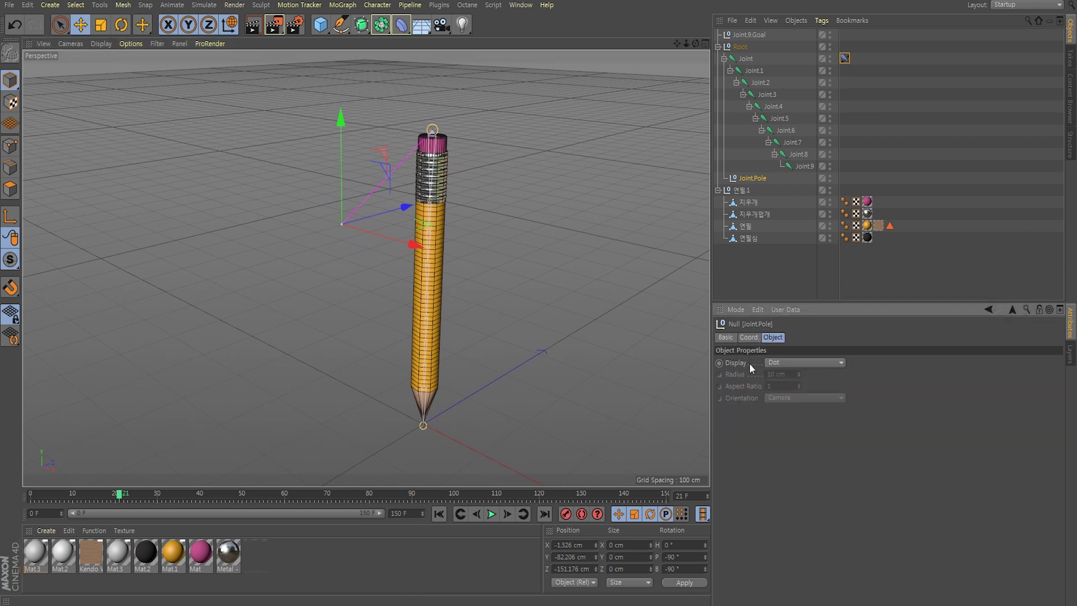
{"action": "left_click", "coordinate": [782, 362]}
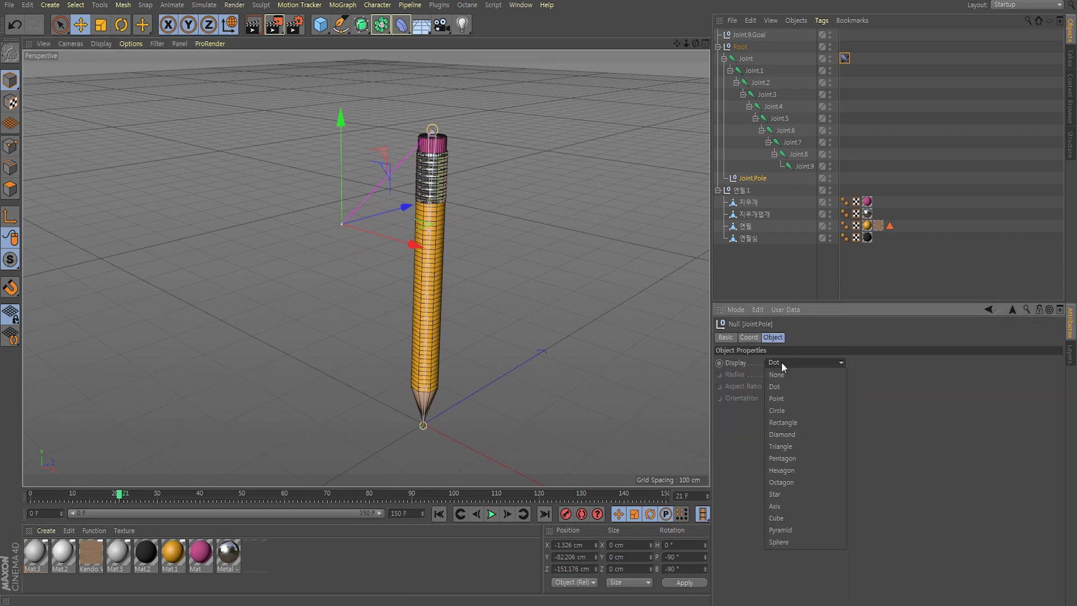
{"action": "left_click", "coordinate": [789, 541]}
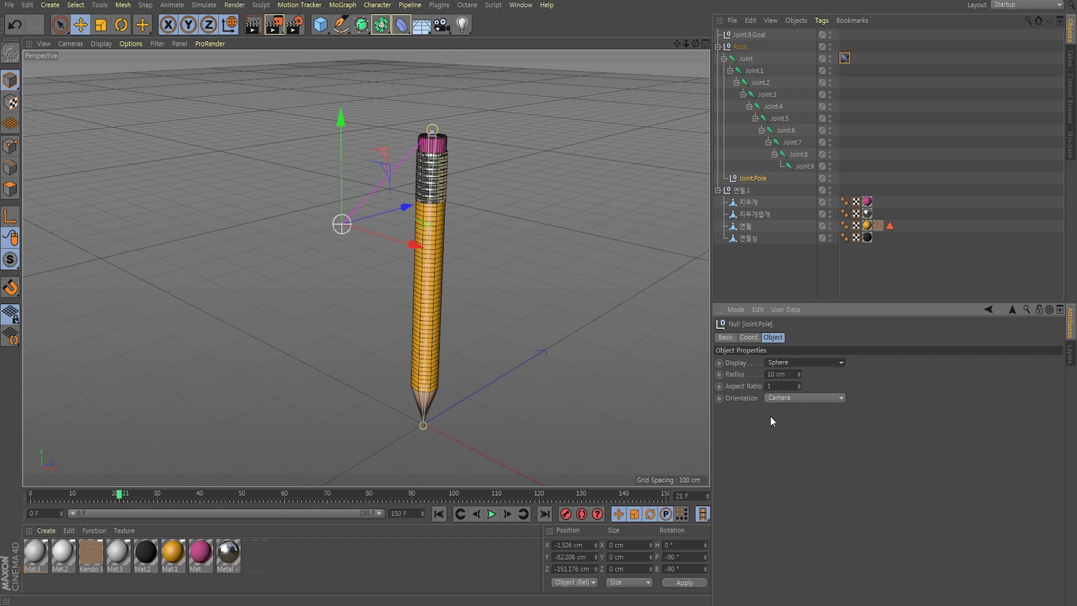
{"action": "left_click", "coordinate": [782, 396]}
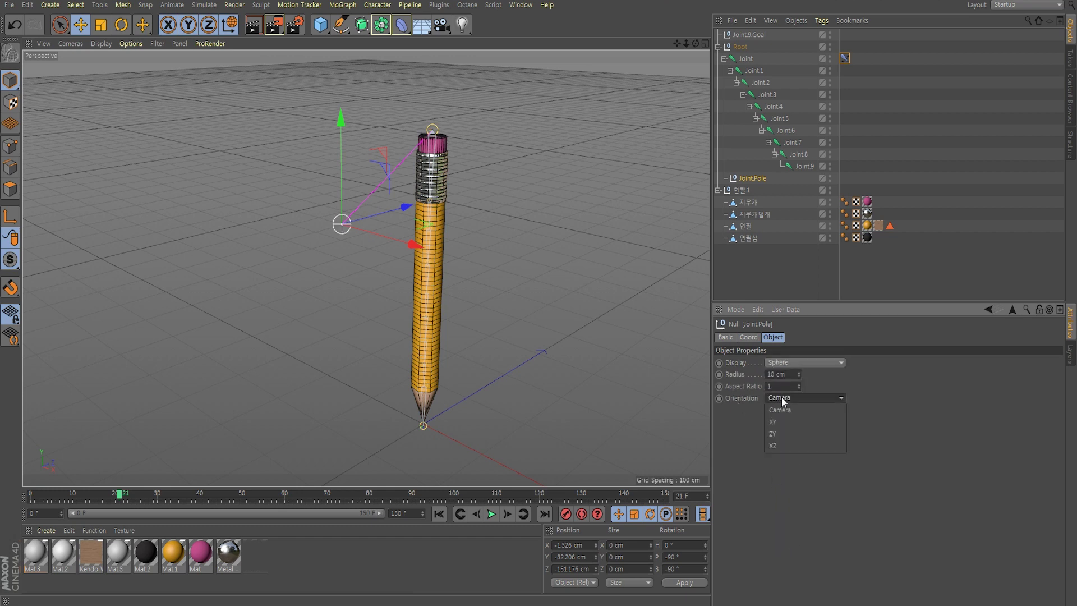
{"action": "left_click", "coordinate": [778, 444]}
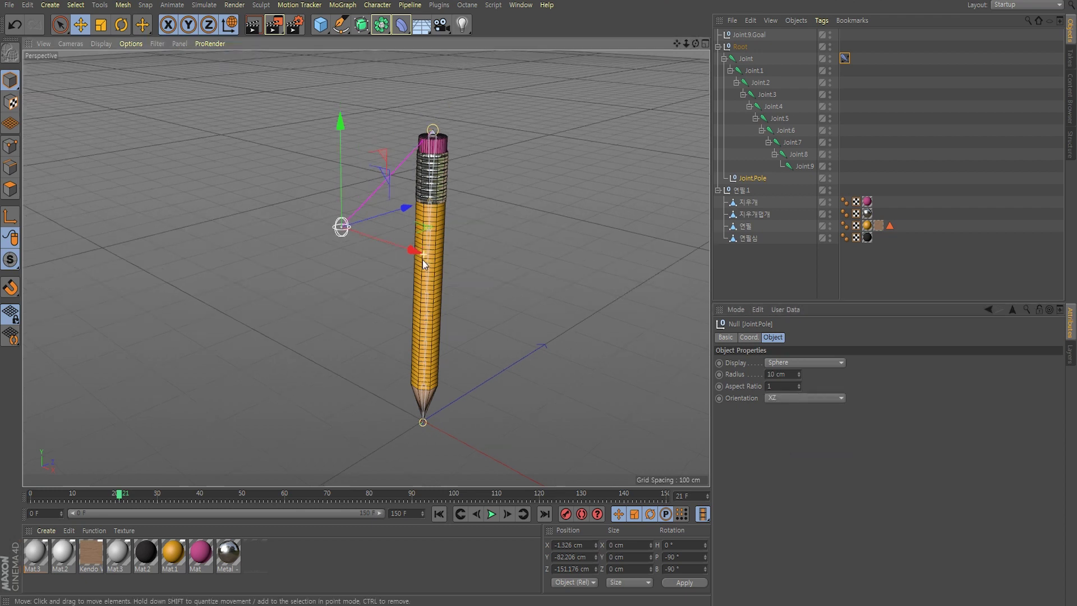
{"action": "left_click_drag", "start_coordinate": [799, 372], "coordinate": [798, 358]}
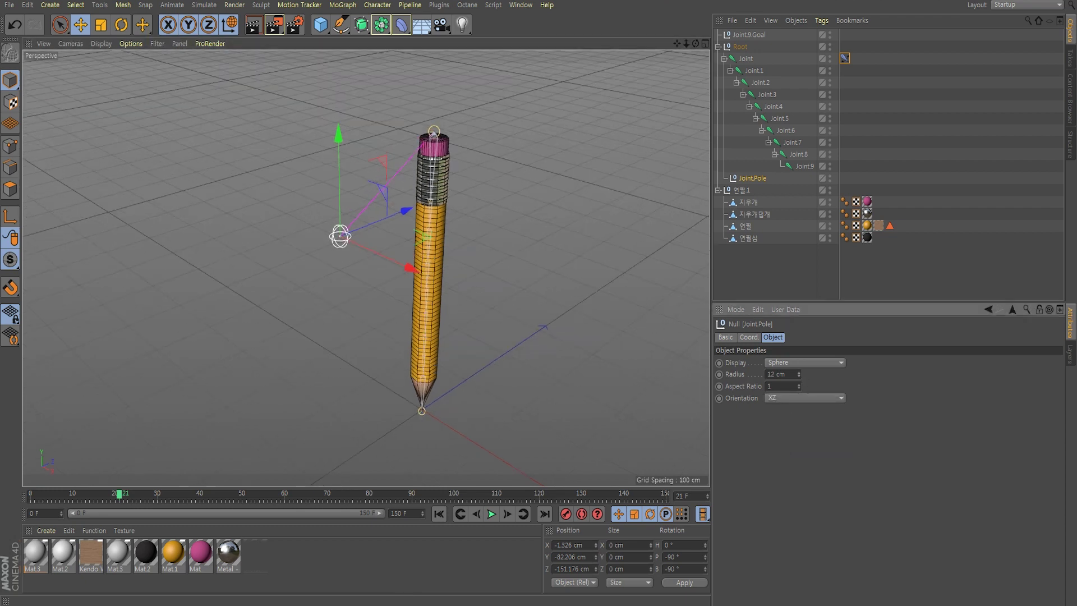
Move Root to Y 337.871 cm to test how the IK chain bends
{"action": "left_click_drag", "start_coordinate": [442, 285], "coordinate": [440, 262], "text": "alt"}
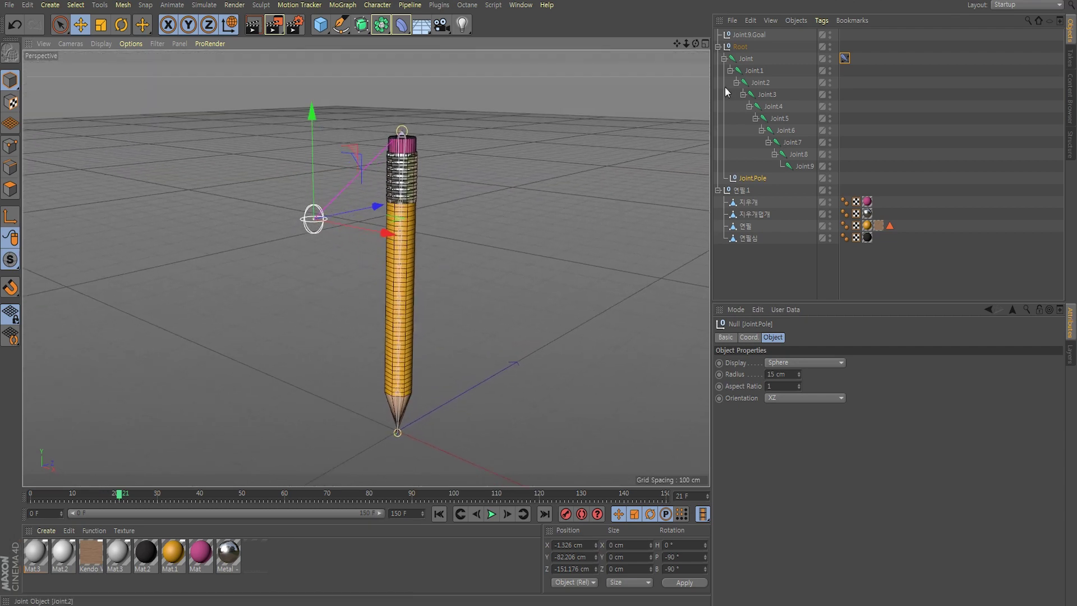
{"action": "left_click", "coordinate": [740, 48]}
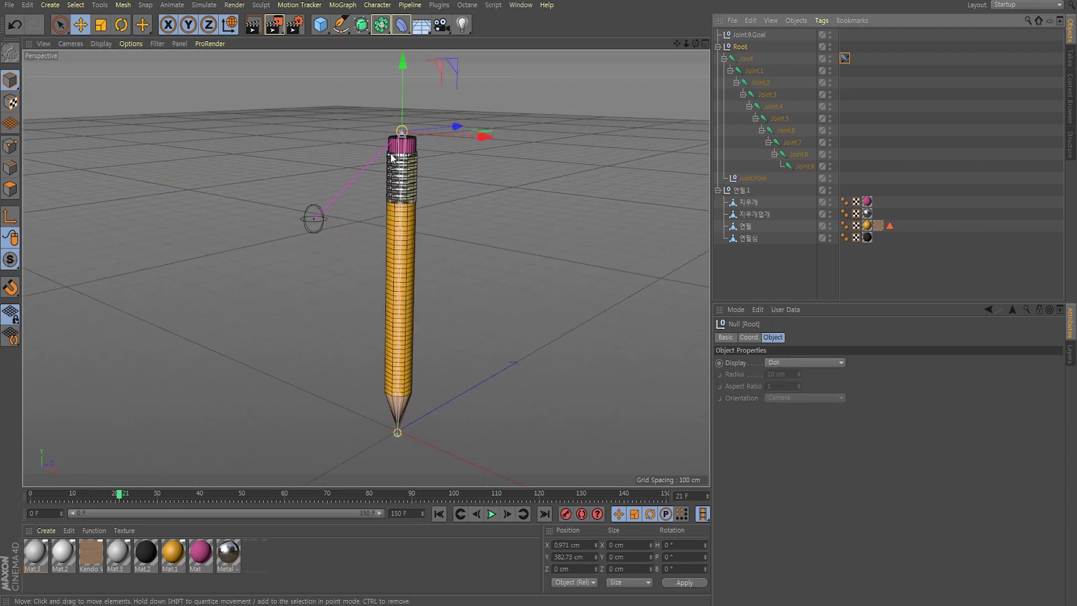
{"action": "left_click_drag", "start_coordinate": [404, 63], "coordinate": [402, 103]}
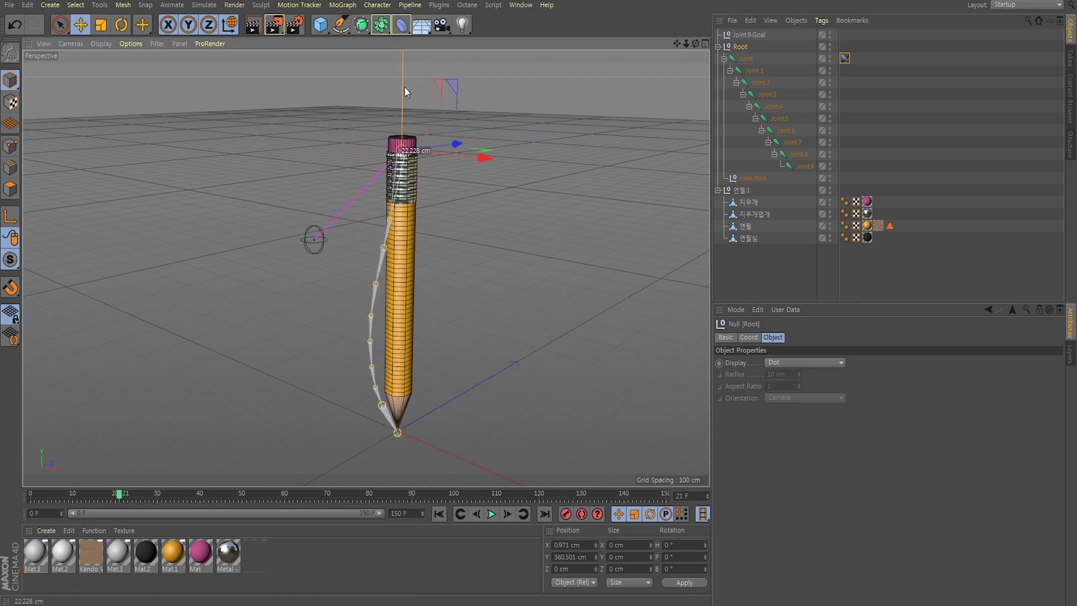
{"action": "left_click_drag", "start_coordinate": [409, 285], "coordinate": [400, 233], "text": "alt"}
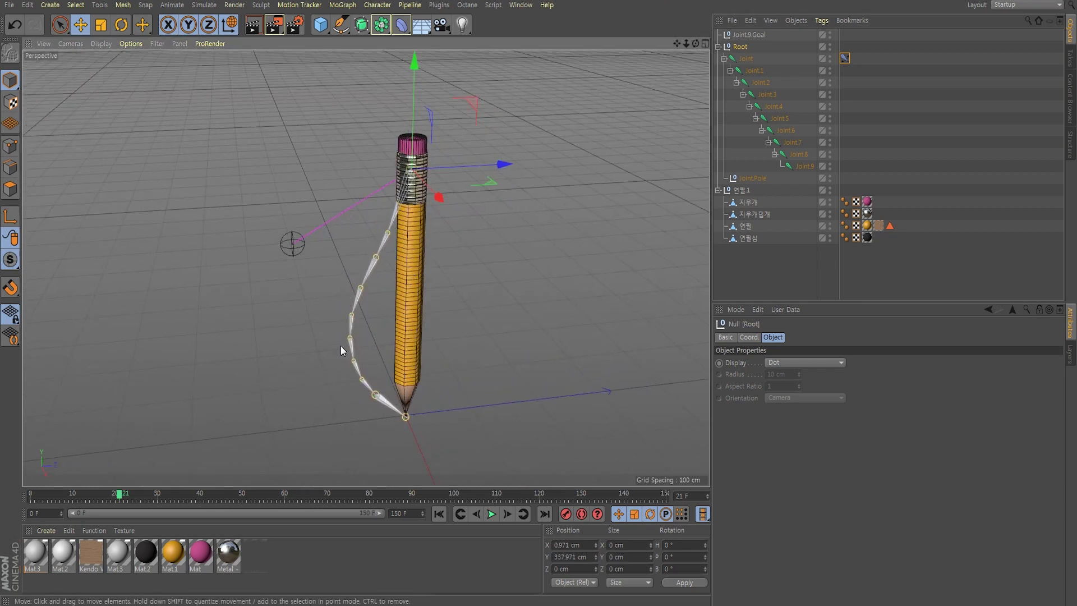
Undo the Root move and rename the Joint9.Goal null to 연필심부분
{"action": "mouse_move", "coordinate": [386, 261]}
{"action": "left_mouse_down", "text": "alt"}
{"action": "mouse_move", "coordinate": [409, 250]}
{"action": "mouse_move", "coordinate": [415, 228]}
{"action": "mouse_move", "coordinate": [464, 226]}
{"action": "mouse_move", "coordinate": [450, 235]}
{"action": "left_mouse_up", "text": "alt"}
{"action": "key", "text": "ctrl+z"}
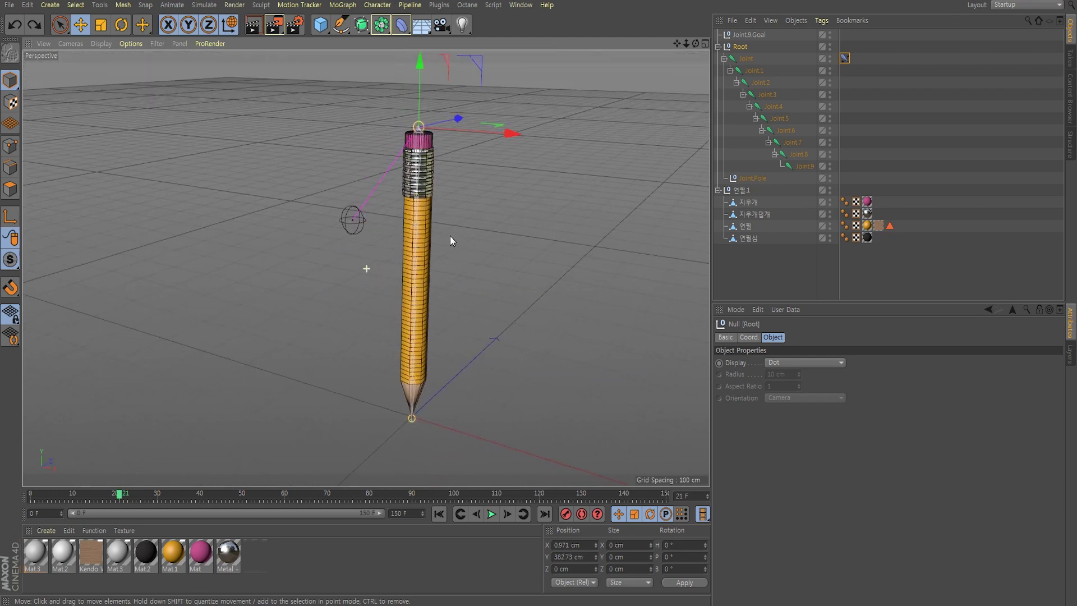
{"action": "left_click", "coordinate": [746, 35]}
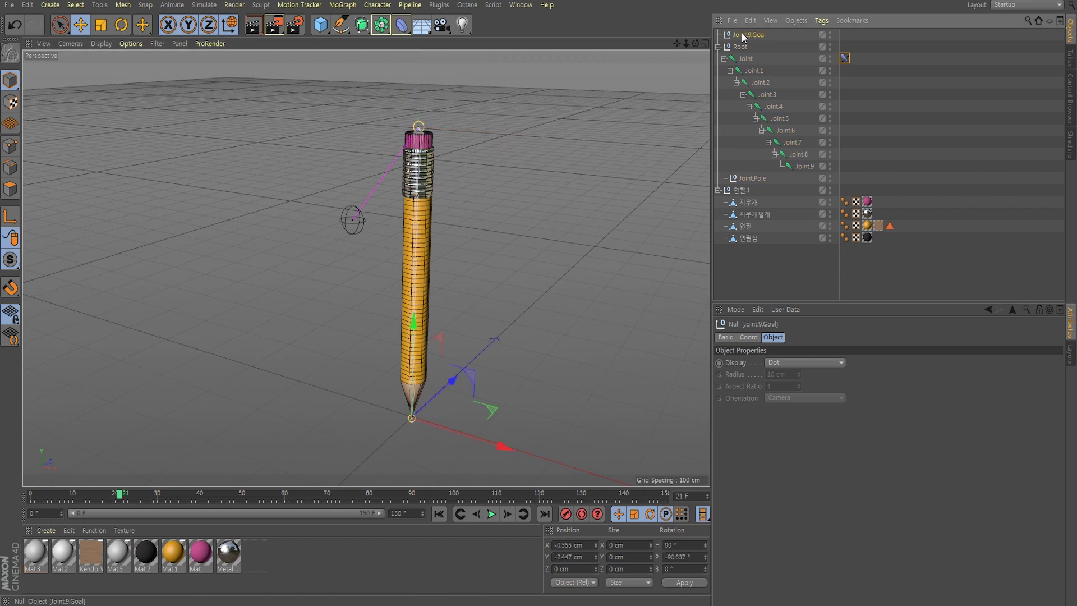
{"action": "left_click_drag", "start_coordinate": [552, 280], "coordinate": [498, 448], "text": "alt"}
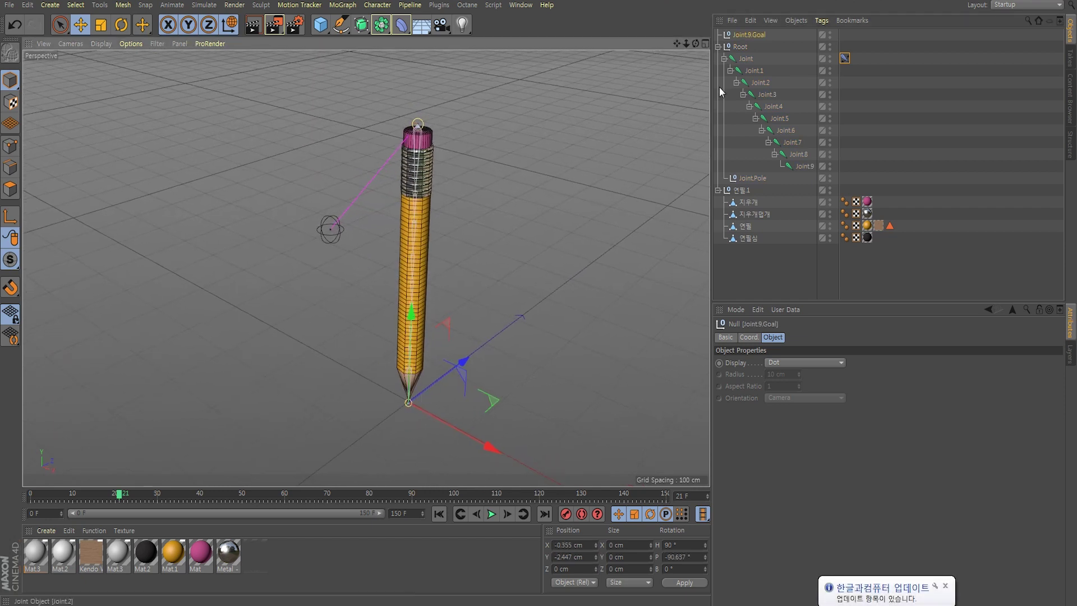
{"action": "double_click", "coordinate": [751, 35]}
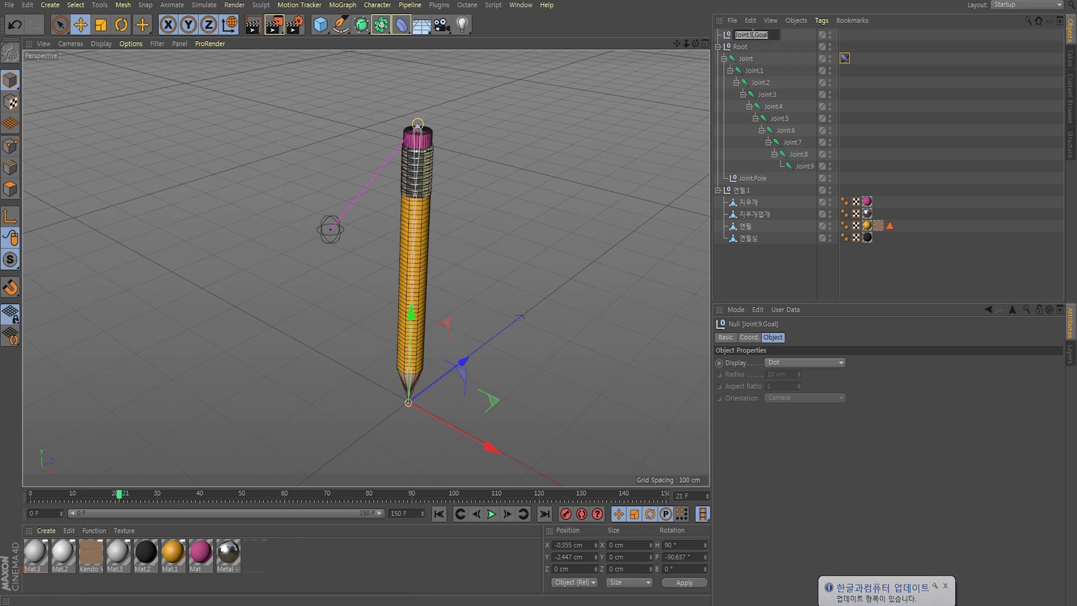
{"action": "type", "text": "연필심부분"}
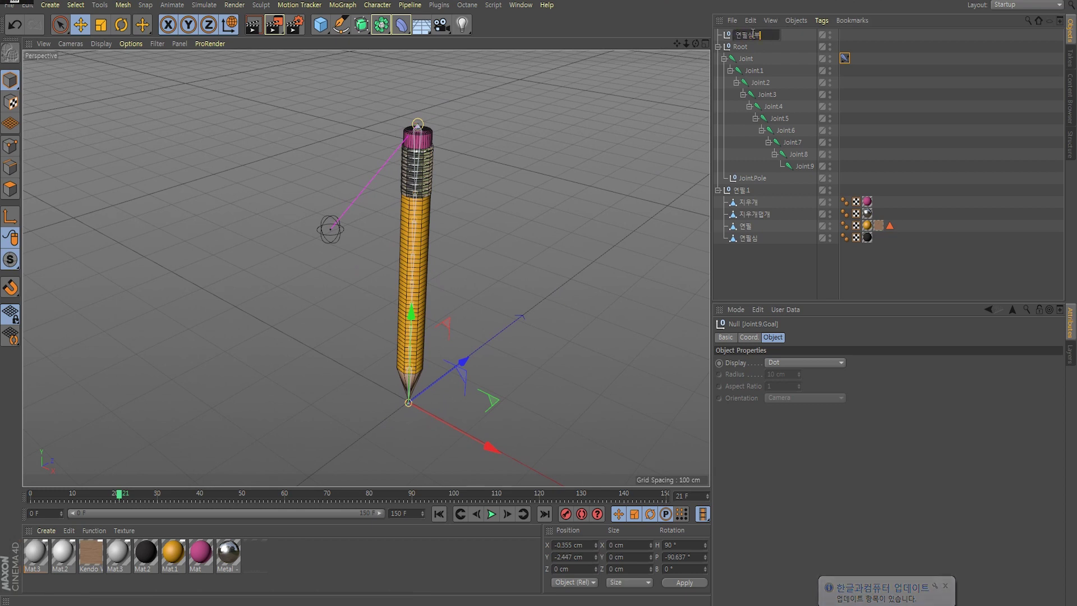
{"action": "key", "text": "Return"}
Rename the Root null to 지우개부분
{"action": "left_click", "coordinate": [740, 47]}
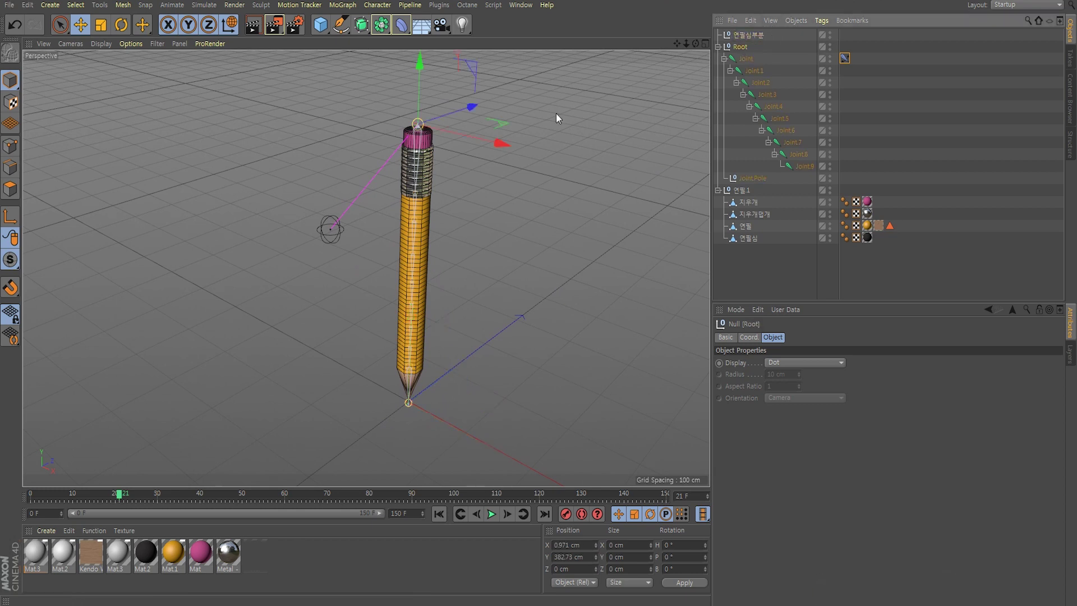
{"action": "double_click", "coordinate": [743, 48]}
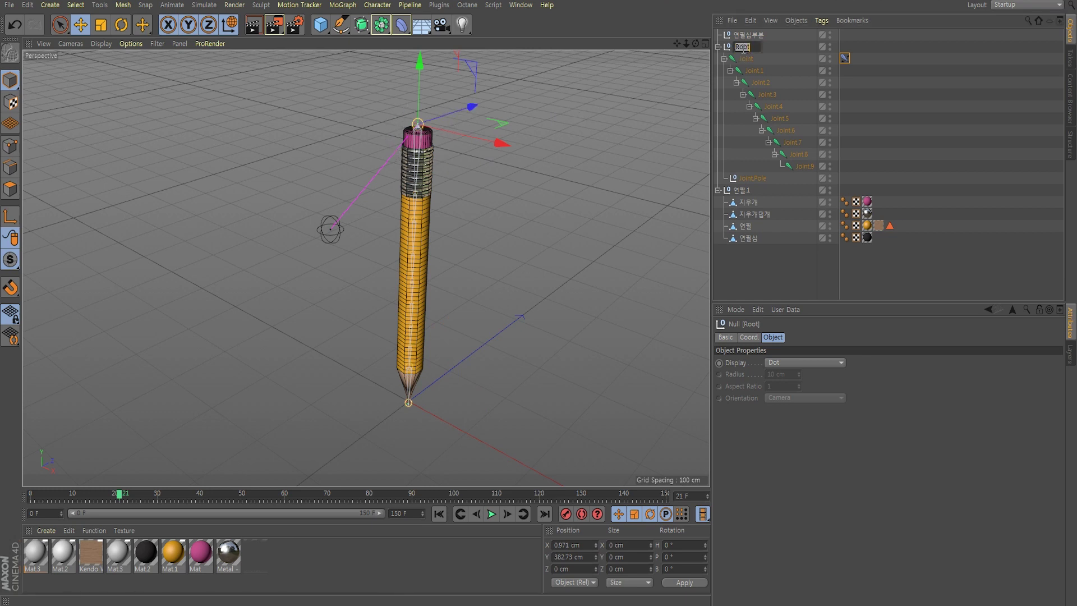
{"action": "type", "text": "지우"}
{"action": "type", "text": "개부분"}
{"action": "key", "text": "Return"}
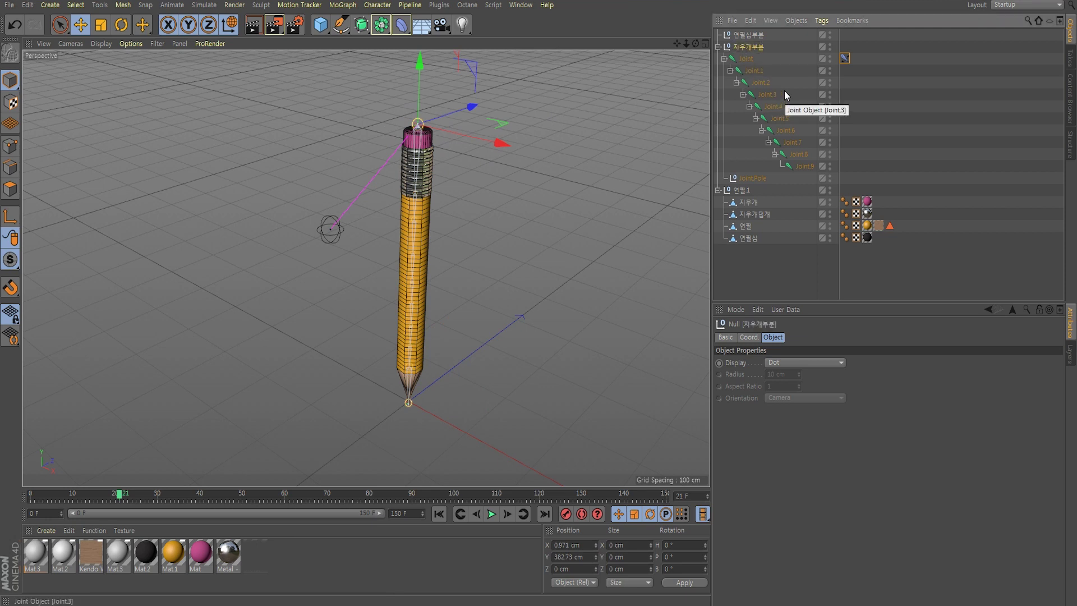
Rename the Joint.Pole null to 폴벡터
{"action": "left_click_drag", "start_coordinate": [436, 247], "coordinate": [437, 232], "text": "alt"}
{"action": "left_click_drag", "start_coordinate": [504, 217], "coordinate": [494, 220], "text": "alt"}
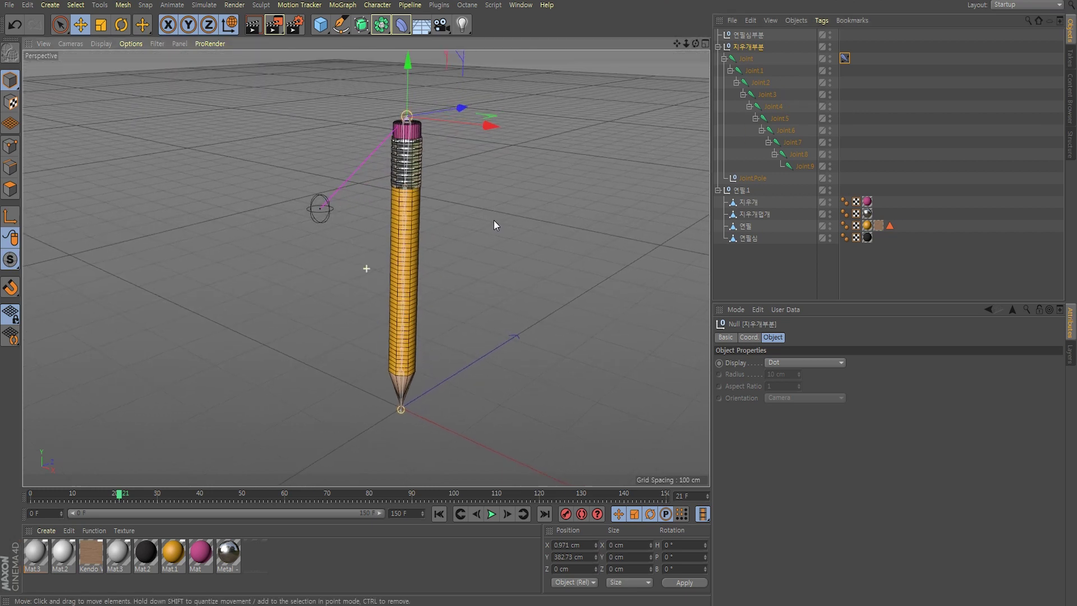
{"action": "left_click", "coordinate": [755, 180]}
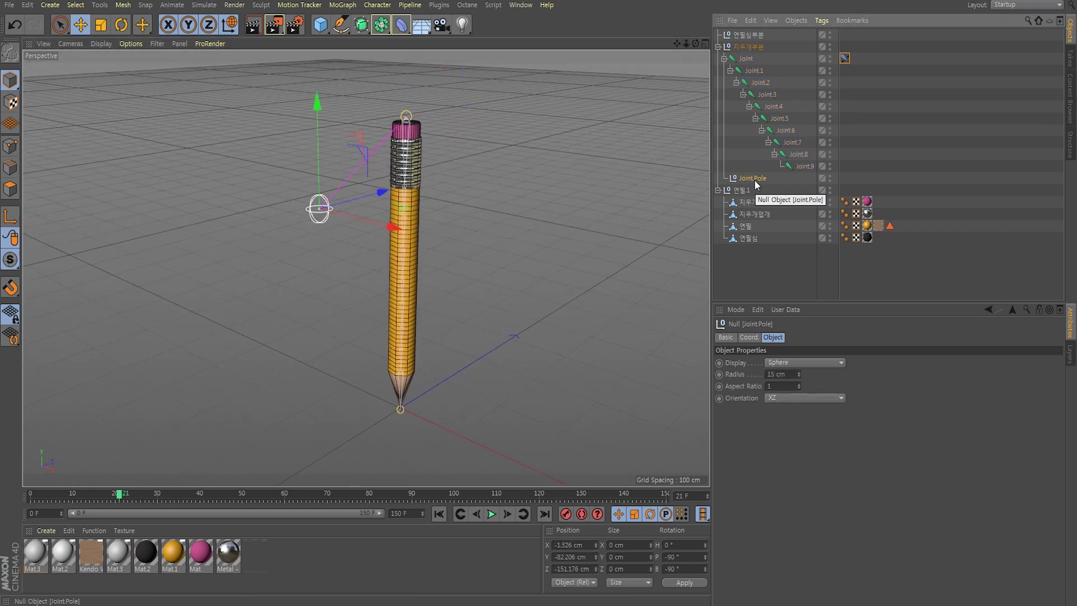
{"action": "left_click_drag", "start_coordinate": [325, 220], "coordinate": [318, 235], "text": "alt"}
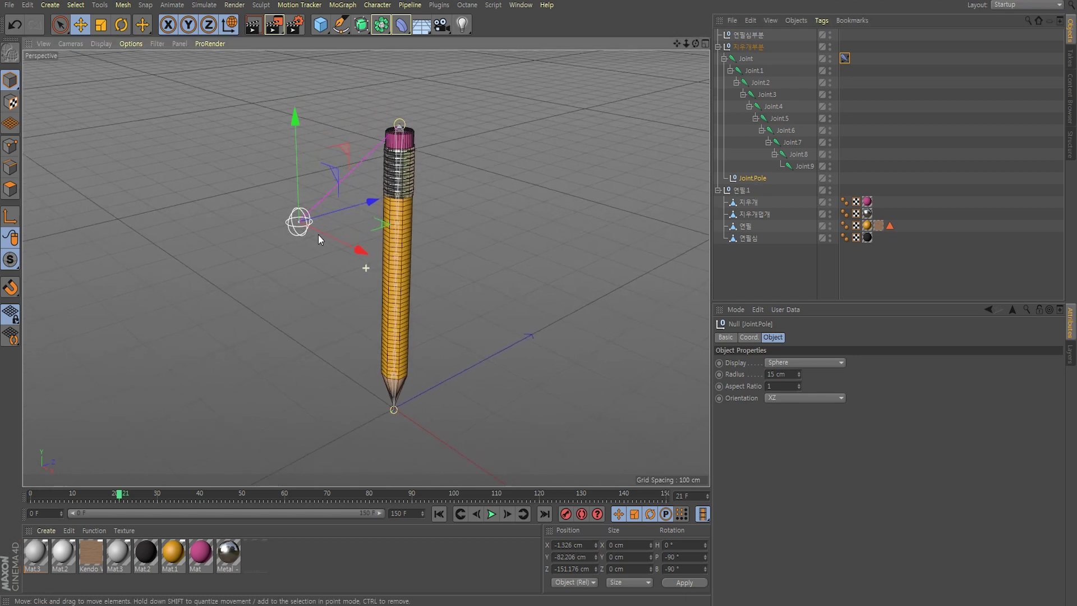
{"action": "double_click", "coordinate": [757, 180]}
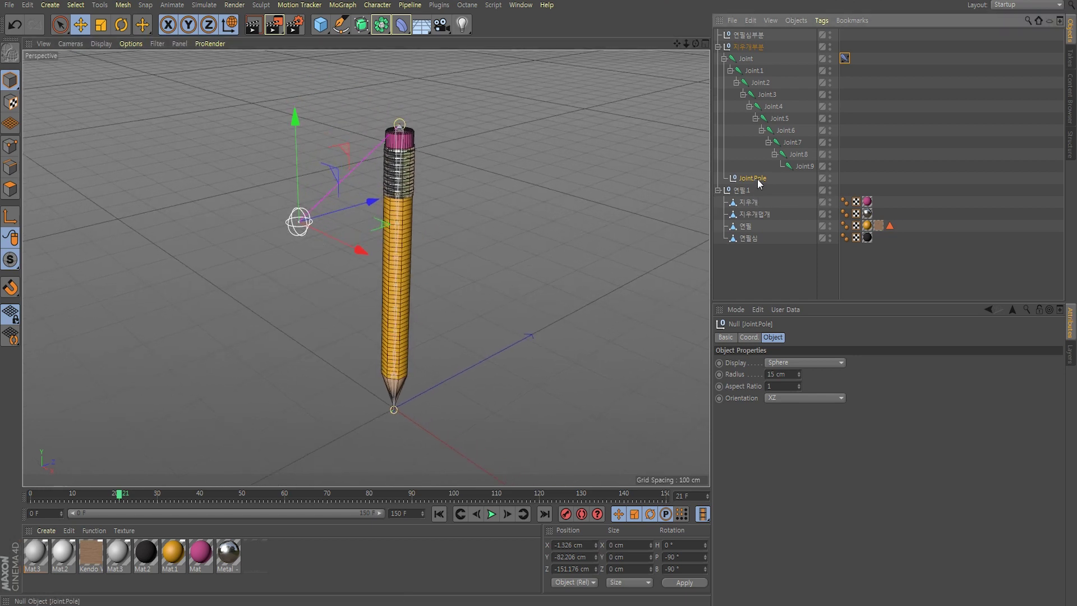
{"action": "type", "text": "폴"}
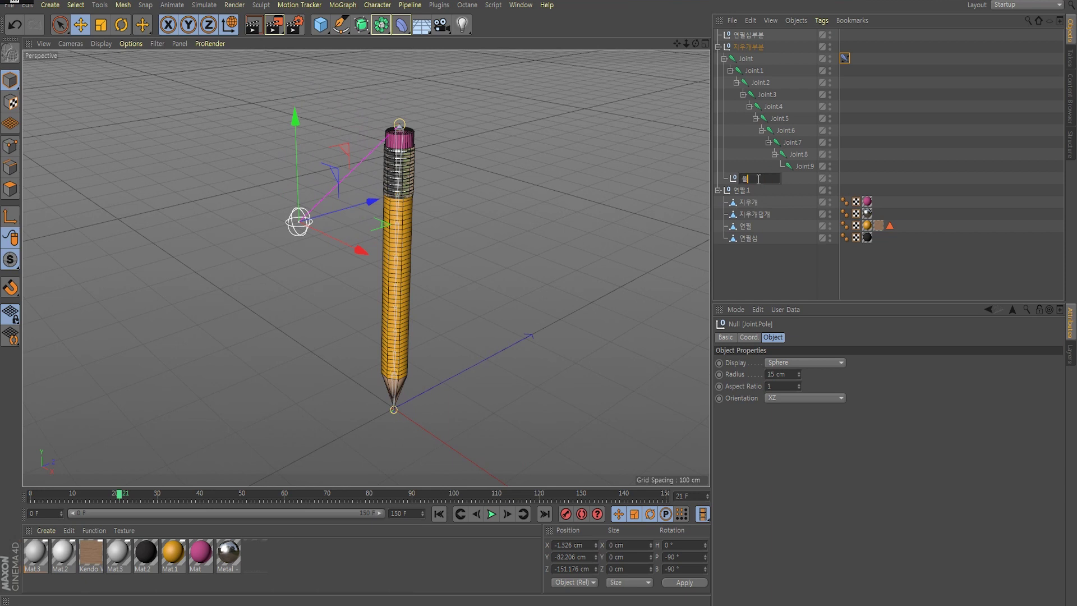
{"action": "type", "text": "벡터"}
{"action": "key", "text": "Return"}
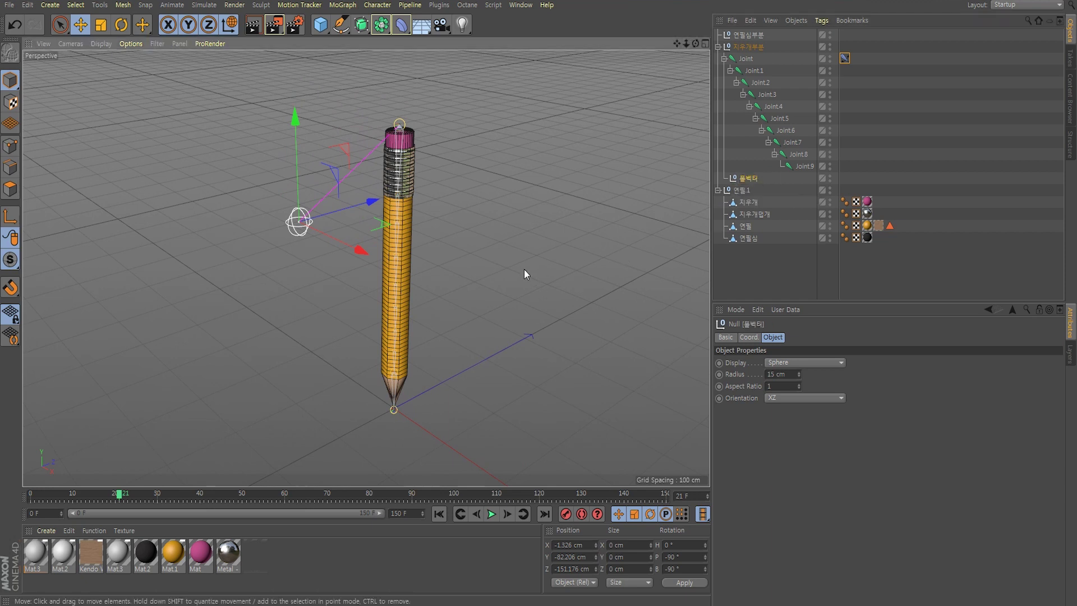
{"action": "mouse_move", "coordinate": [524, 269]}
{"action": "left_mouse_down", "text": "alt"}
{"action": "mouse_move", "coordinate": [444, 263]}
{"action": "mouse_move", "coordinate": [439, 273]}
{"action": "mouse_move", "coordinate": [438, 255]}
{"action": "mouse_move", "coordinate": [430, 273]}
{"action": "mouse_move", "coordinate": [465, 311]}
{"action": "mouse_move", "coordinate": [424, 269]}
{"action": "mouse_move", "coordinate": [404, 312]}
{"action": "left_mouse_up", "text": "alt"}
Add a 400 cm Rectangle spline on the XZ plane, then maximize the Top view
{"action": "left_click_drag", "start_coordinate": [383, 367], "coordinate": [384, 343], "text": "alt"}
{"action": "left_click", "coordinate": [341, 24]}
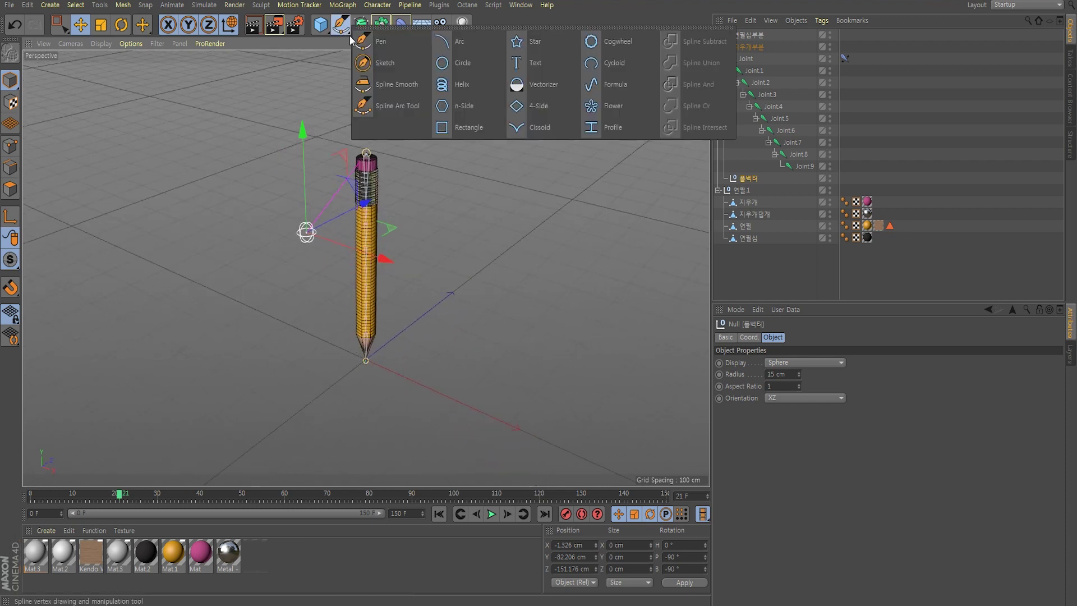
{"action": "left_click", "coordinate": [454, 128]}
{"action": "mouse_move", "coordinate": [437, 237]}
{"action": "left_mouse_down", "text": "alt"}
{"action": "mouse_move", "coordinate": [426, 301]}
{"action": "mouse_move", "coordinate": [388, 305]}
{"action": "mouse_move", "coordinate": [405, 291]}
{"action": "left_mouse_up", "text": "alt"}
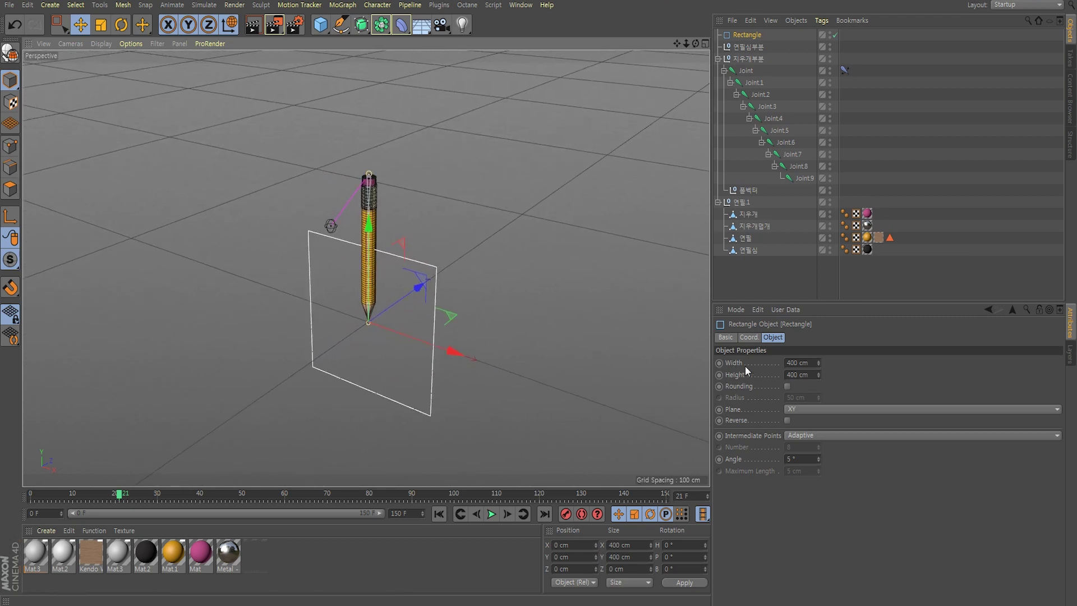
{"action": "left_click", "coordinate": [796, 410]}
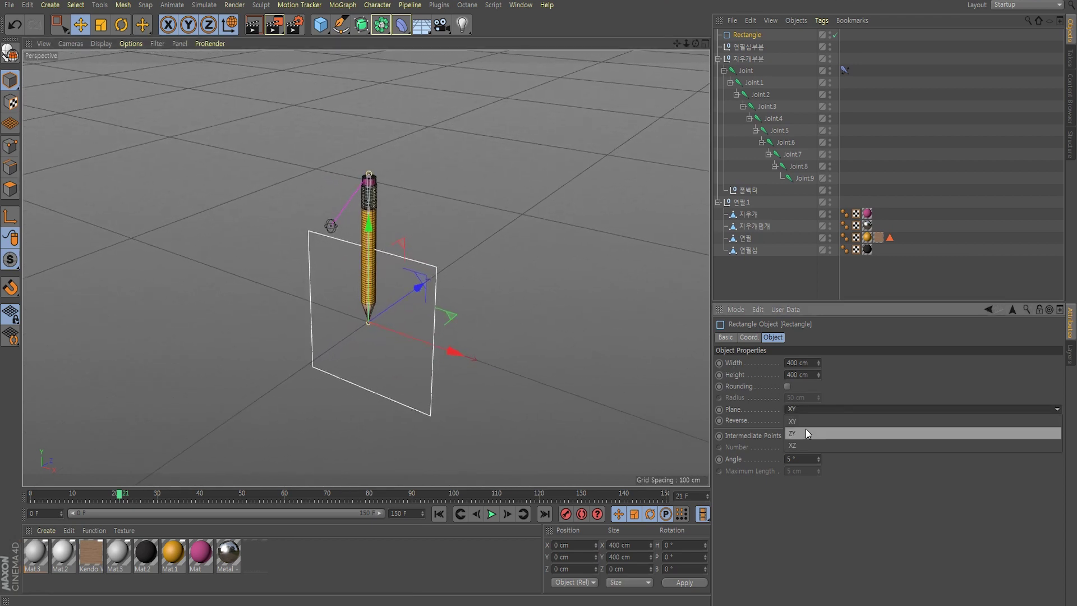
{"action": "left_click", "coordinate": [802, 445]}
{"action": "middle_click_drag", "start_coordinate": [345, 347], "coordinate": [368, 331], "text": "alt"}
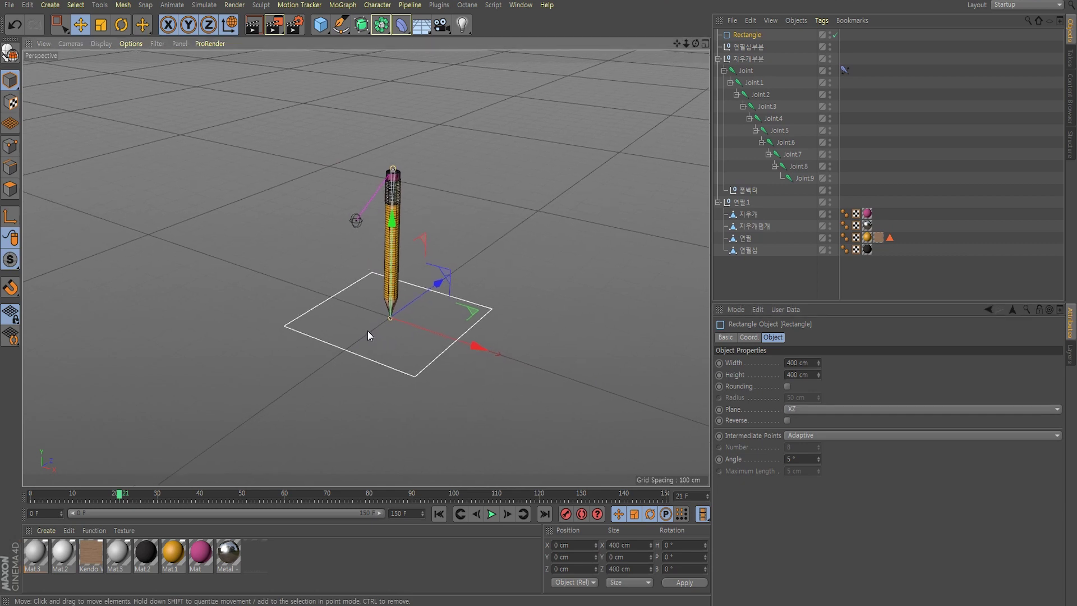
{"action": "middle_click", "coordinate": [388, 293]}
{"action": "middle_click", "coordinate": [475, 200]}
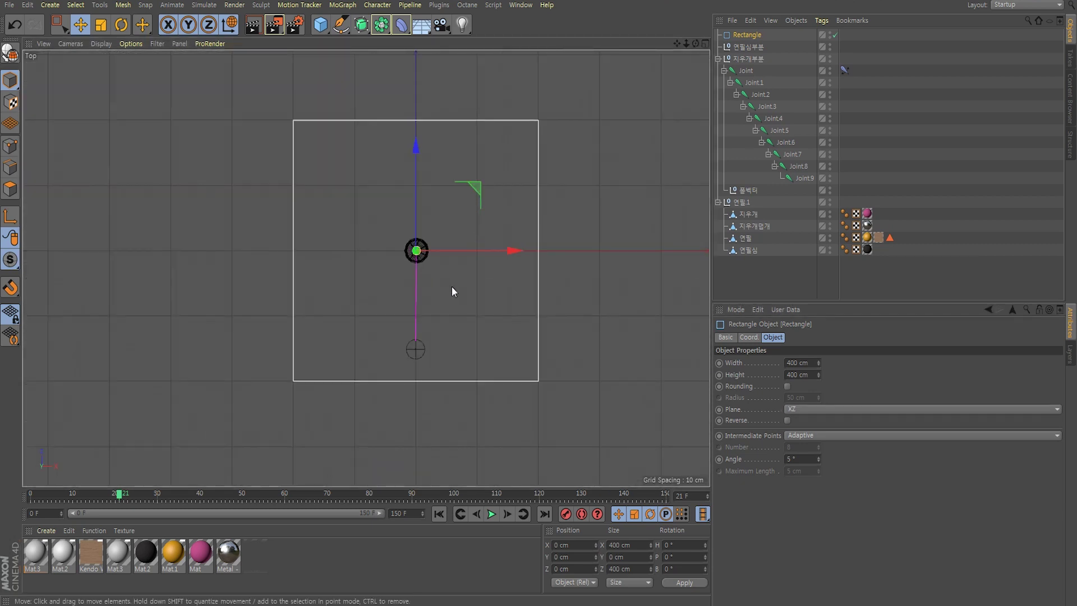
Make the rectangle editable and knife-cut its bottom edge, collapsing the bottom points into a triangle
{"action": "key", "text": "c"}
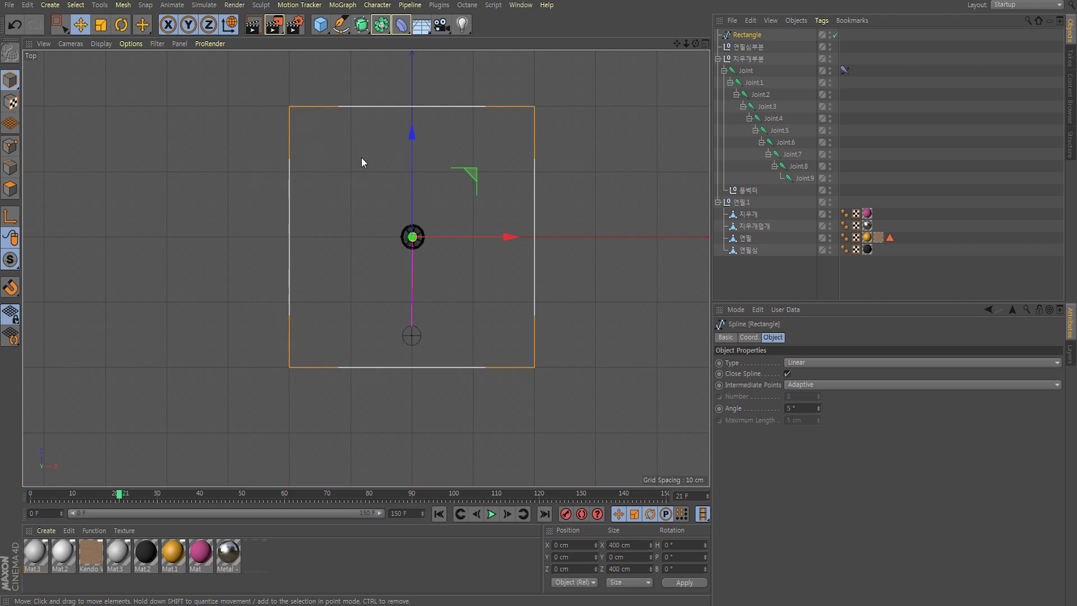
{"action": "left_click", "coordinate": [10, 146]}
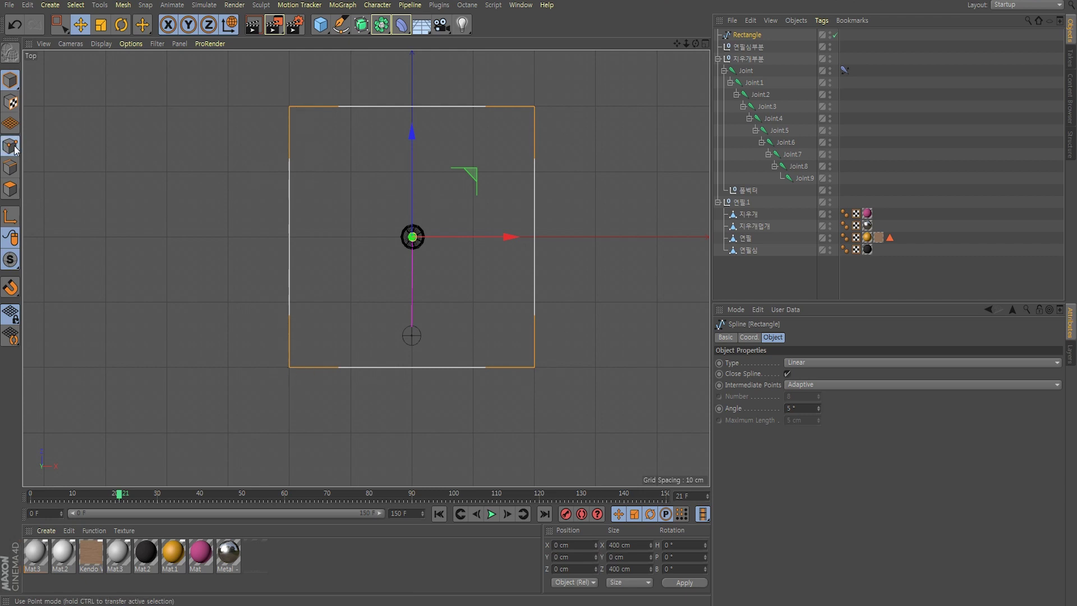
{"action": "right_click", "coordinate": [374, 275]}
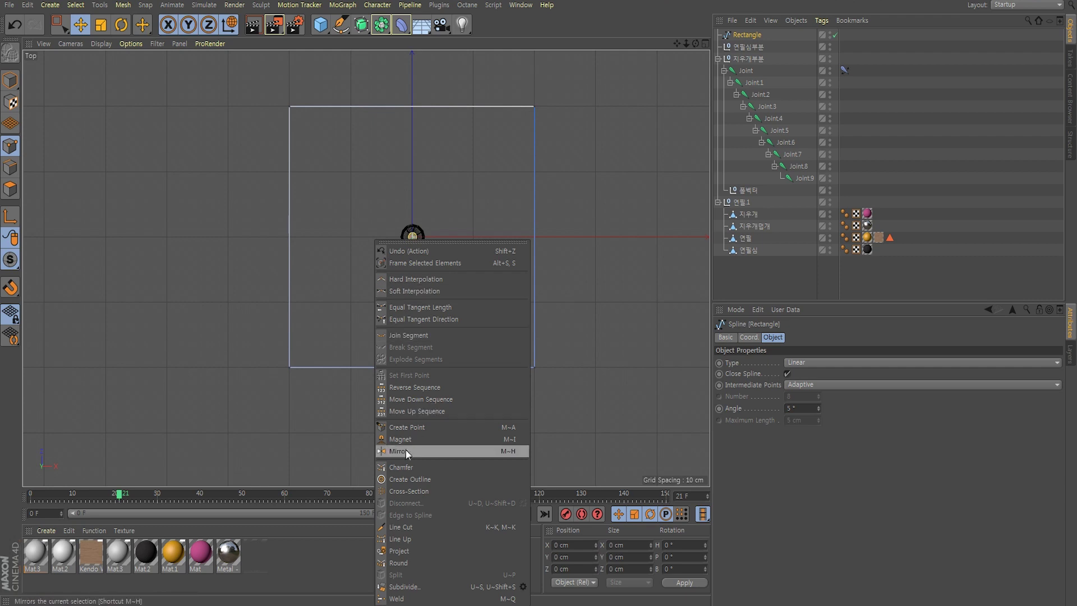
{"action": "left_click", "coordinate": [399, 526]}
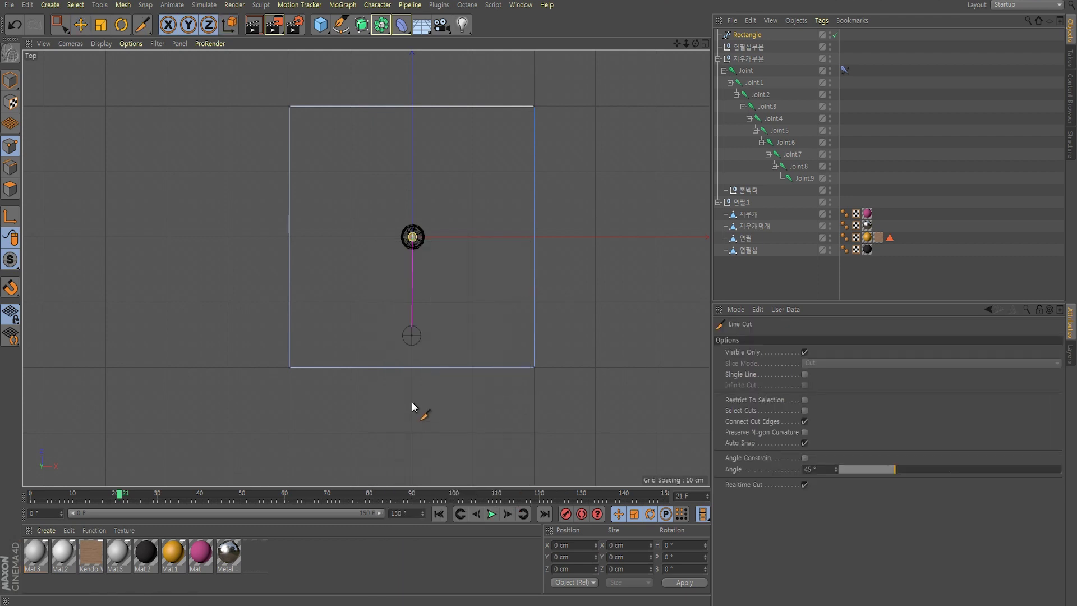
{"action": "left_click_drag", "start_coordinate": [411, 375], "coordinate": [416, 319]}
{"action": "key", "text": "Escape"}
{"action": "key", "text": "0"}
{"action": "left_click_drag", "start_coordinate": [260, 338], "coordinate": [369, 389]}
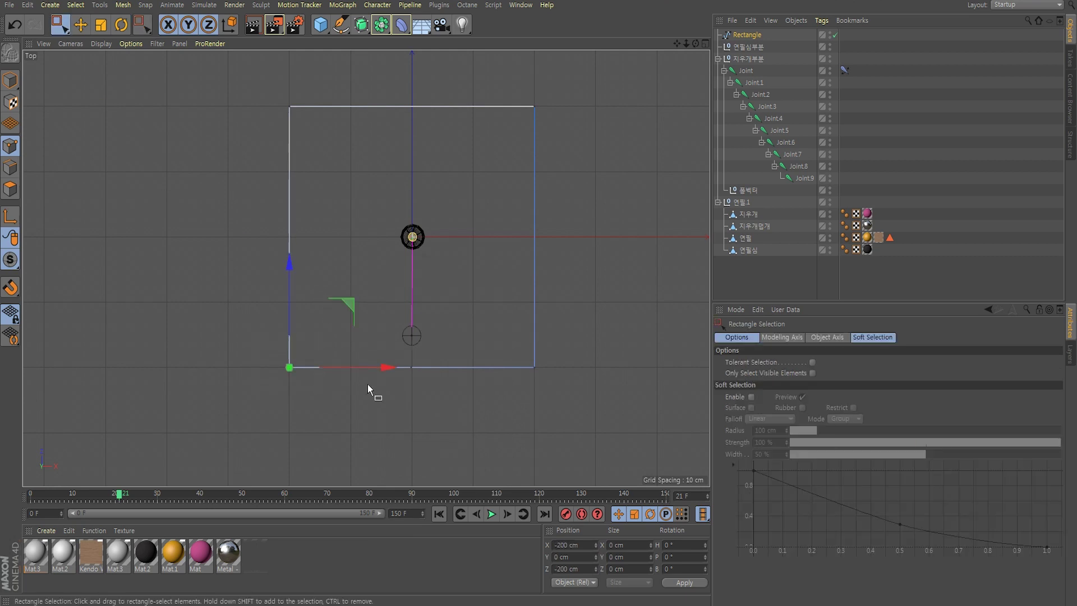
{"action": "left_click", "coordinate": [412, 367]}
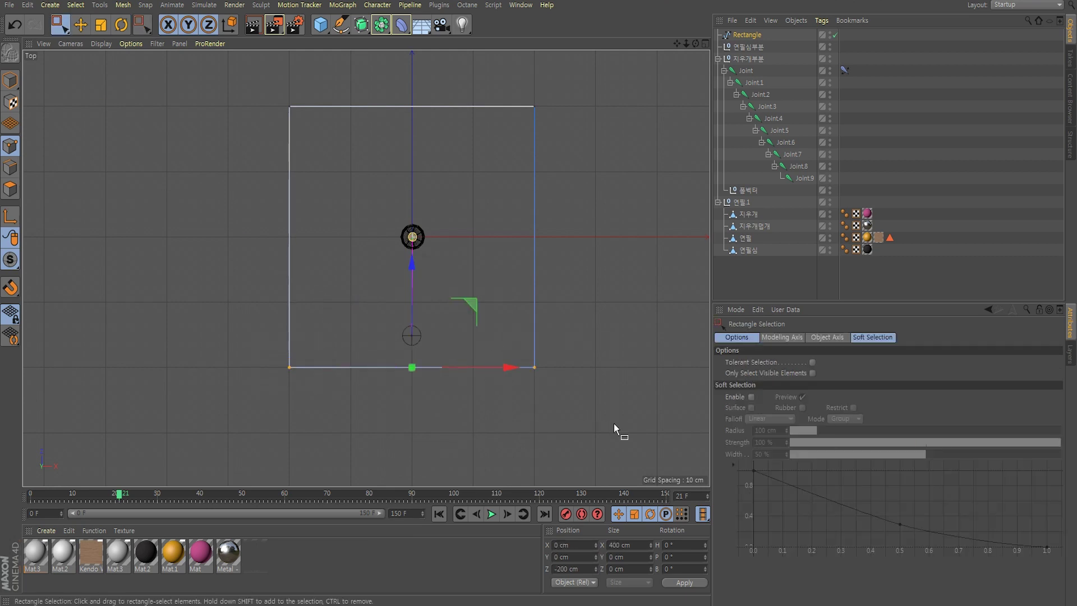
{"action": "type", "text": "0"}
{"action": "key", "text": "Return"}
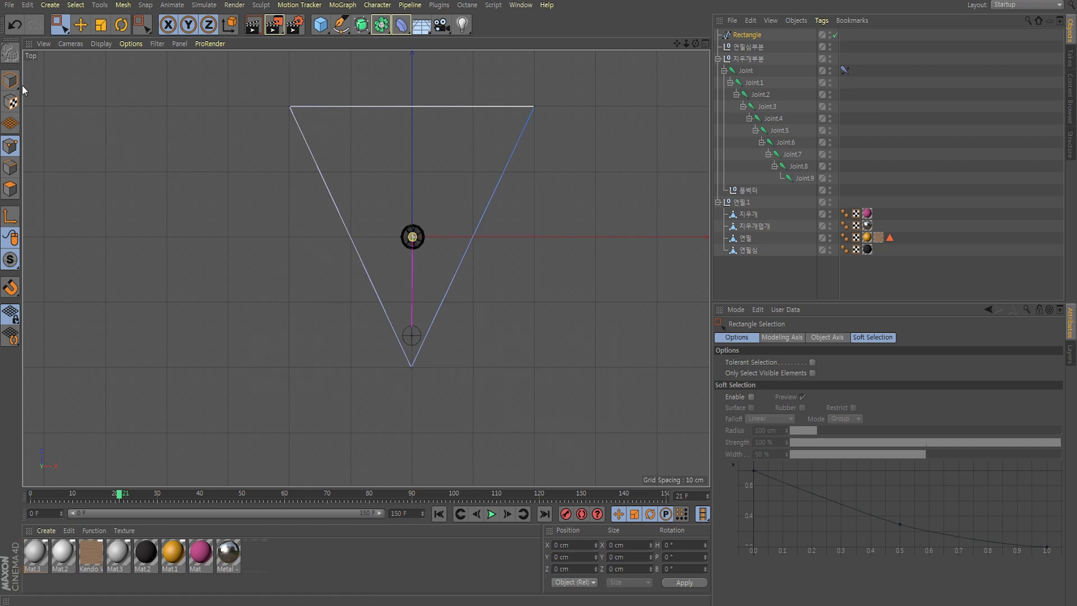
Scale the triangle object down to 58.4 cm and maximize the Perspective view
{"action": "left_click", "coordinate": [11, 81]}
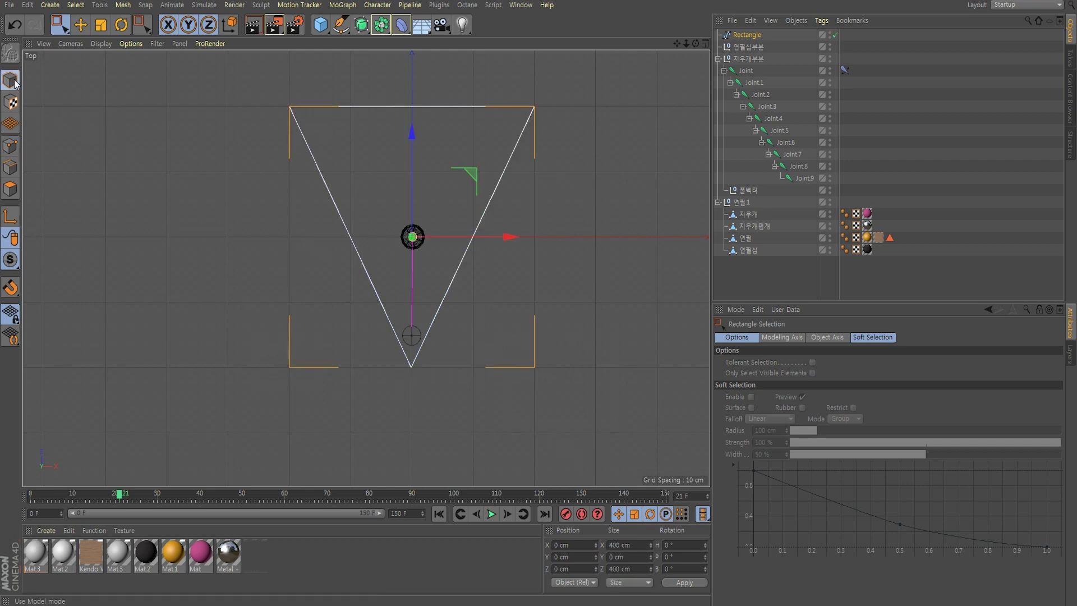
{"action": "left_click", "coordinate": [80, 25]}
{"action": "scroll", "coordinate": [364, 241], "scroll_direction": "down", "scroll_amount": 2}
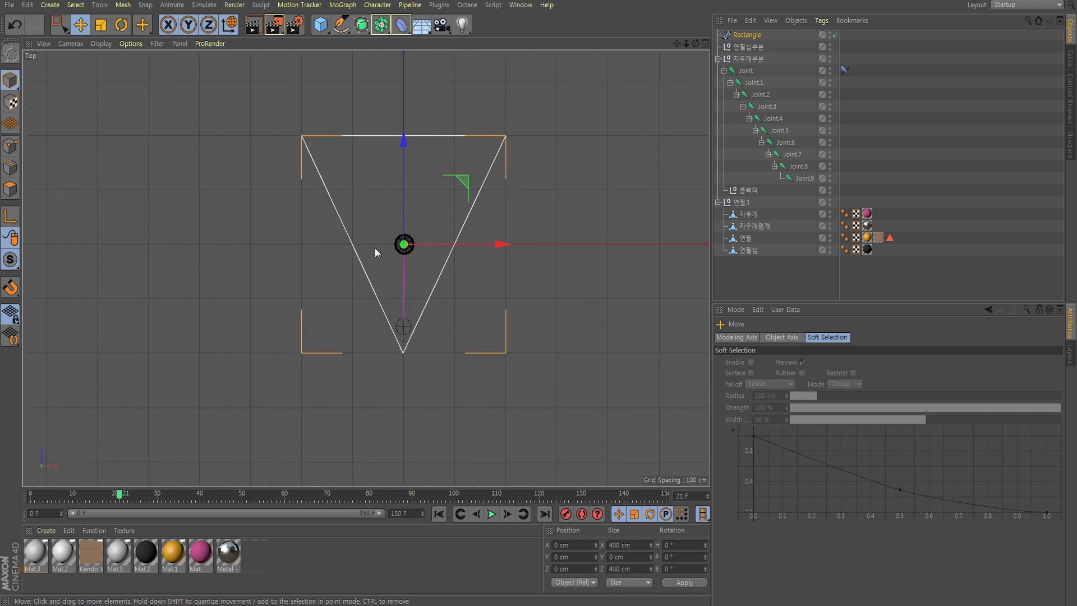
{"action": "scroll", "coordinate": [378, 247], "scroll_direction": "down", "scroll_amount": 2}
{"action": "left_click", "coordinate": [101, 25]}
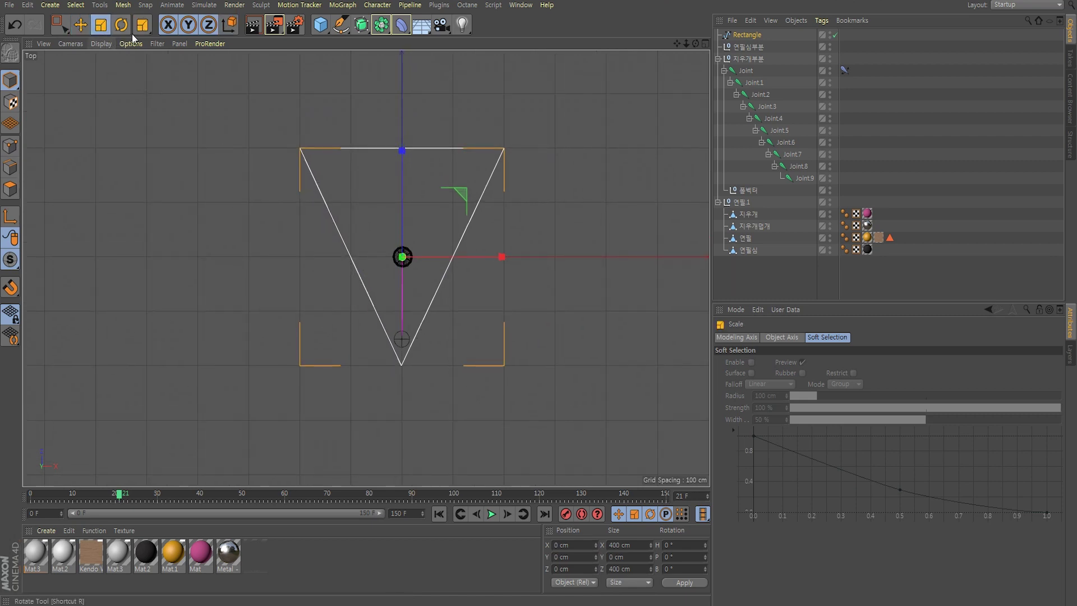
{"action": "mouse_move", "coordinate": [132, 85]}
{"action": "left_mouse_down"}
{"action": "mouse_move", "coordinate": [182, 404]}
{"action": "mouse_move", "coordinate": [155, 415]}
{"action": "left_mouse_up"}
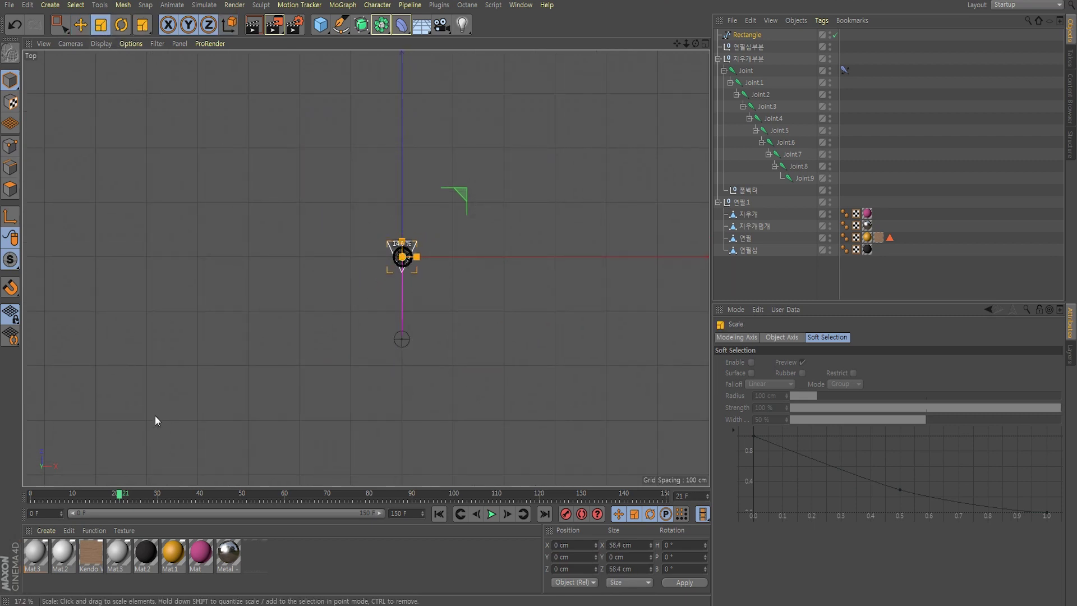
{"action": "middle_click", "coordinate": [334, 279]}
{"action": "middle_click", "coordinate": [254, 224]}
Scale the triangle spline up to 147.156 cm in X and Z, orbiting to check its size
{"action": "left_click_drag", "start_coordinate": [255, 223], "coordinate": [402, 289], "text": "alt"}
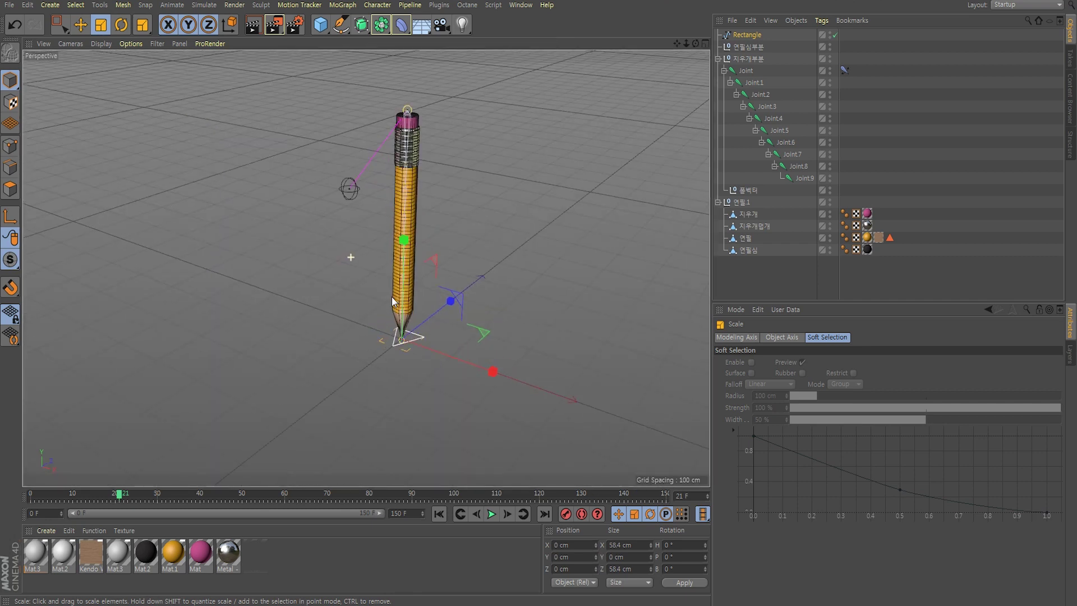
{"action": "scroll", "coordinate": [403, 288], "scroll_direction": "up", "scroll_amount": 3}
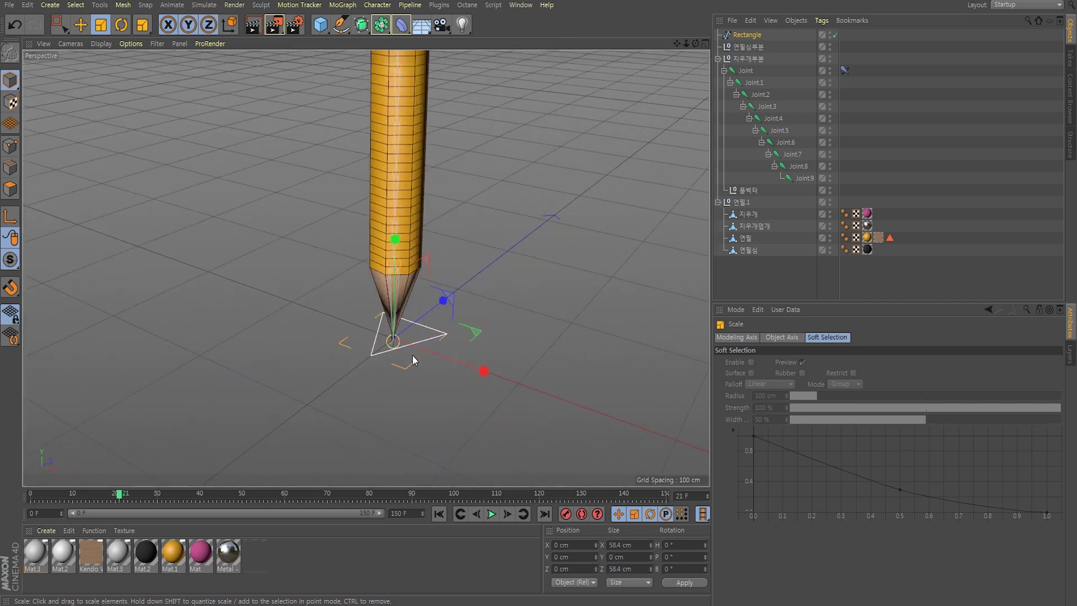
{"action": "mouse_move", "coordinate": [414, 359]}
{"action": "left_mouse_down", "text": "alt"}
{"action": "mouse_move", "coordinate": [421, 371]}
{"action": "mouse_move", "coordinate": [418, 332]}
{"action": "mouse_move", "coordinate": [617, 440]}
{"action": "left_mouse_up", "text": "alt"}
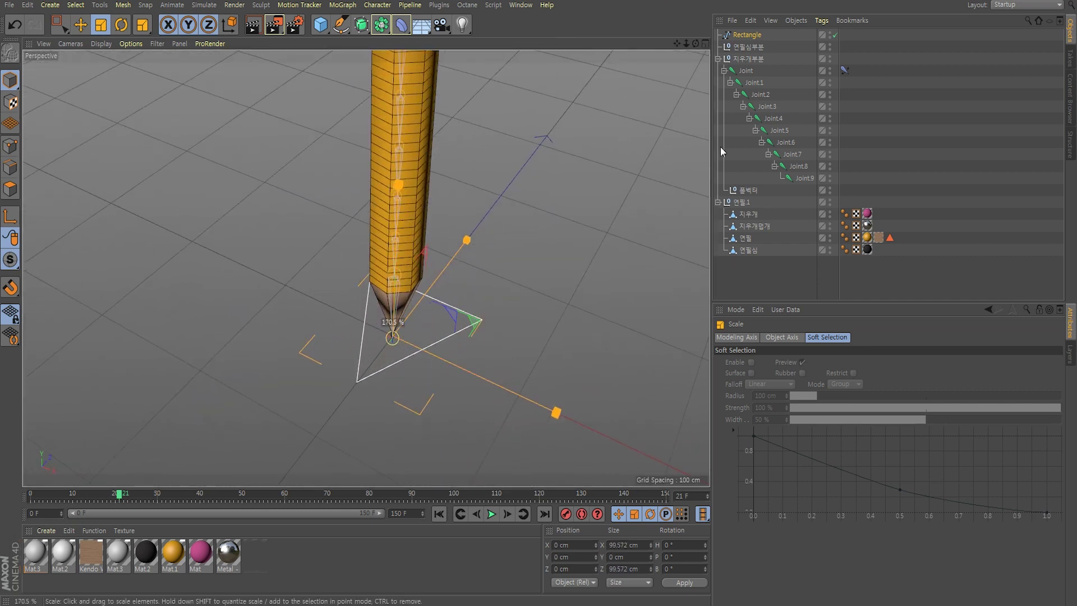
{"action": "mouse_move", "coordinate": [486, 377]}
{"action": "left_mouse_down", "text": "alt"}
{"action": "mouse_move", "coordinate": [457, 338]}
{"action": "mouse_move", "coordinate": [490, 315]}
{"action": "mouse_move", "coordinate": [479, 334]}
{"action": "mouse_move", "coordinate": [486, 315]}
{"action": "mouse_move", "coordinate": [449, 339]}
{"action": "left_mouse_up", "text": "alt"}
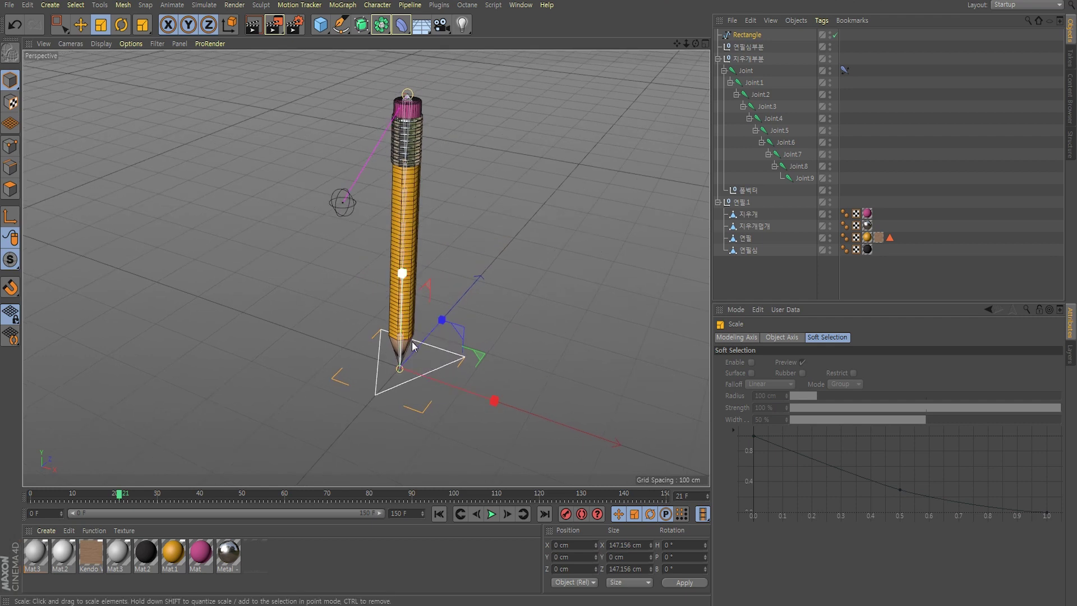
{"action": "left_click_drag", "start_coordinate": [416, 387], "coordinate": [418, 355], "text": "alt"}
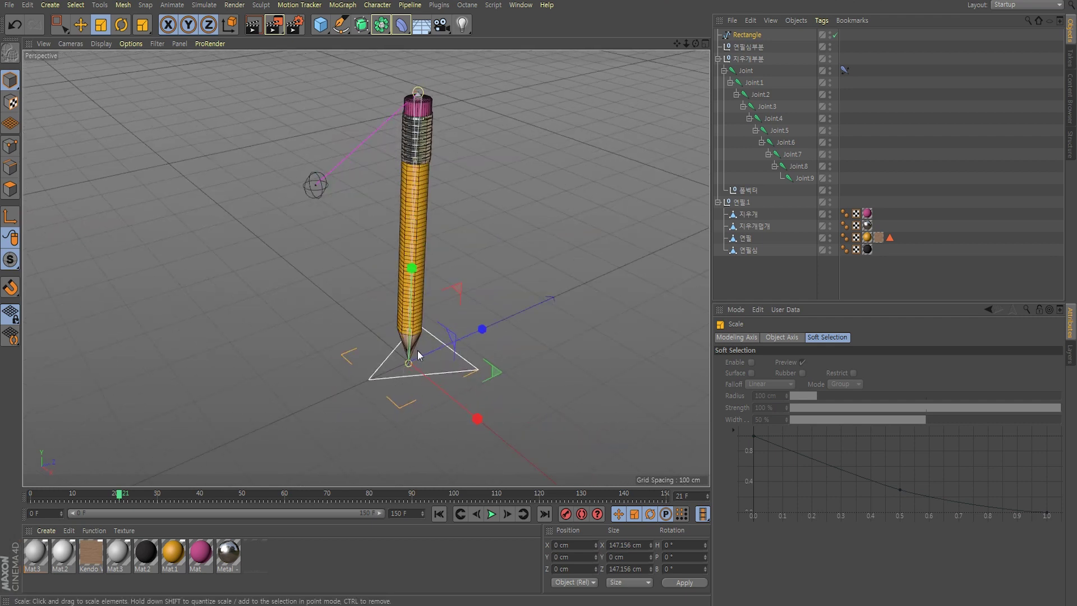
{"action": "left_click_drag", "start_coordinate": [348, 388], "coordinate": [356, 360], "text": "alt"}
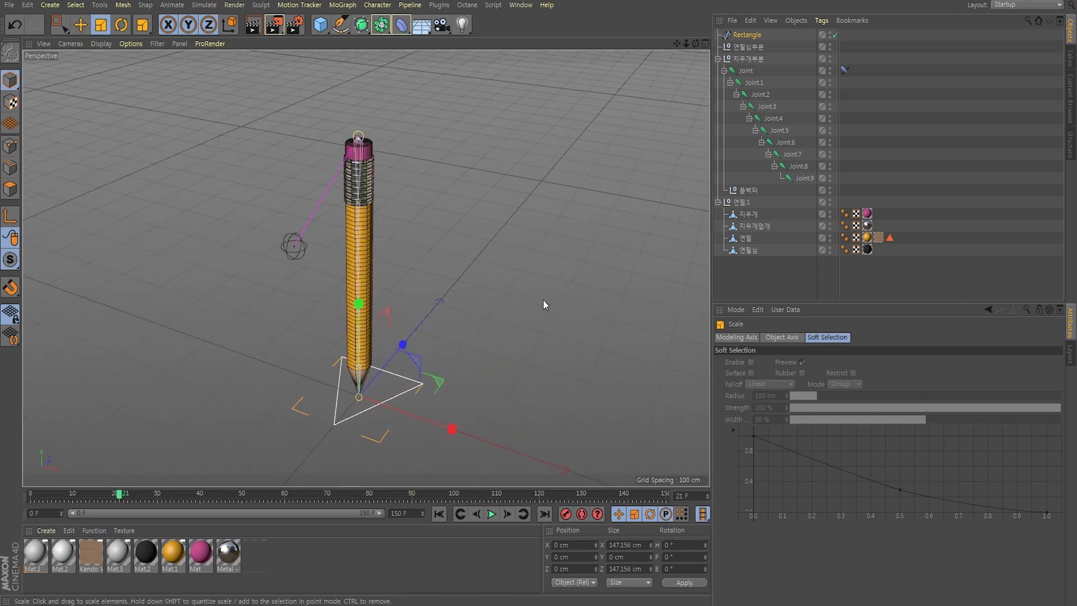
Rename the Rectangle spline to 연필전체
{"action": "double_click", "coordinate": [742, 35]}
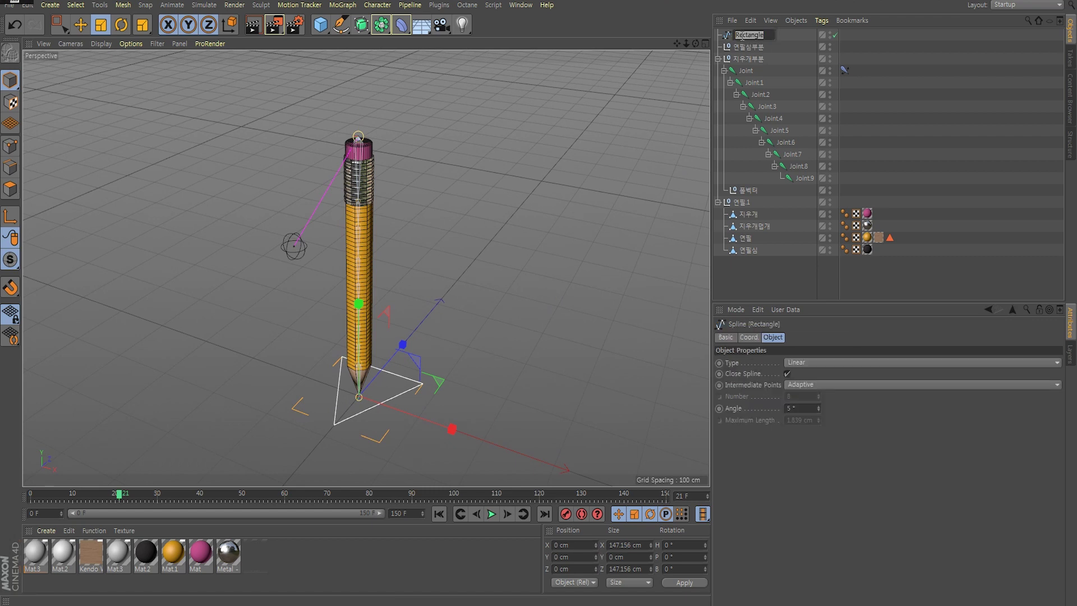
{"action": "type", "text": "연필전체"}
{"action": "key", "text": "Return"}
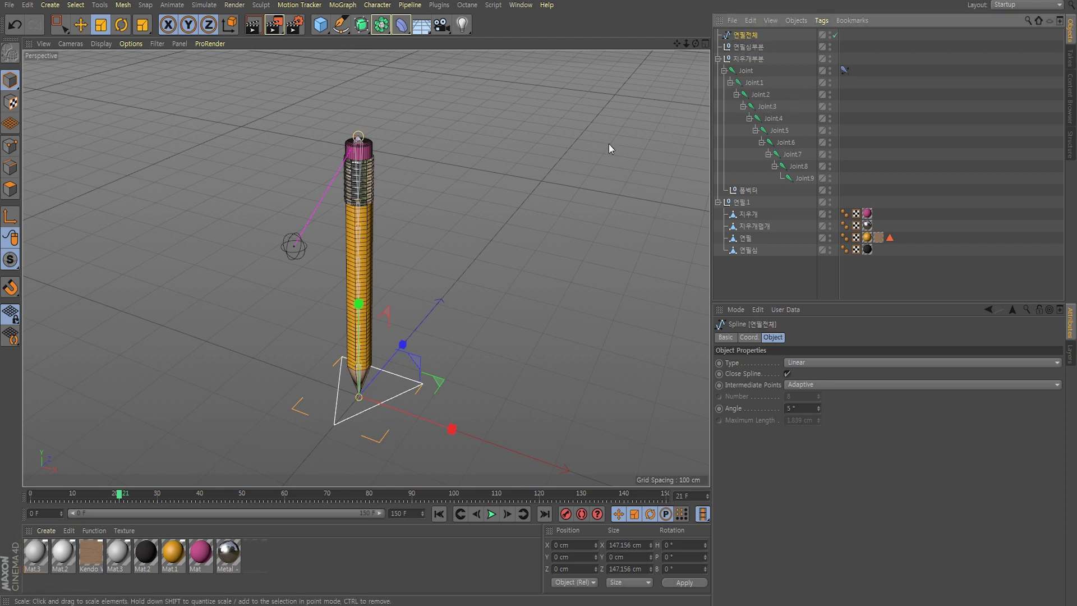
Test-move the 연필전체 spline along its depth axis, then undo it back to its original position
{"action": "left_click", "coordinate": [81, 25]}
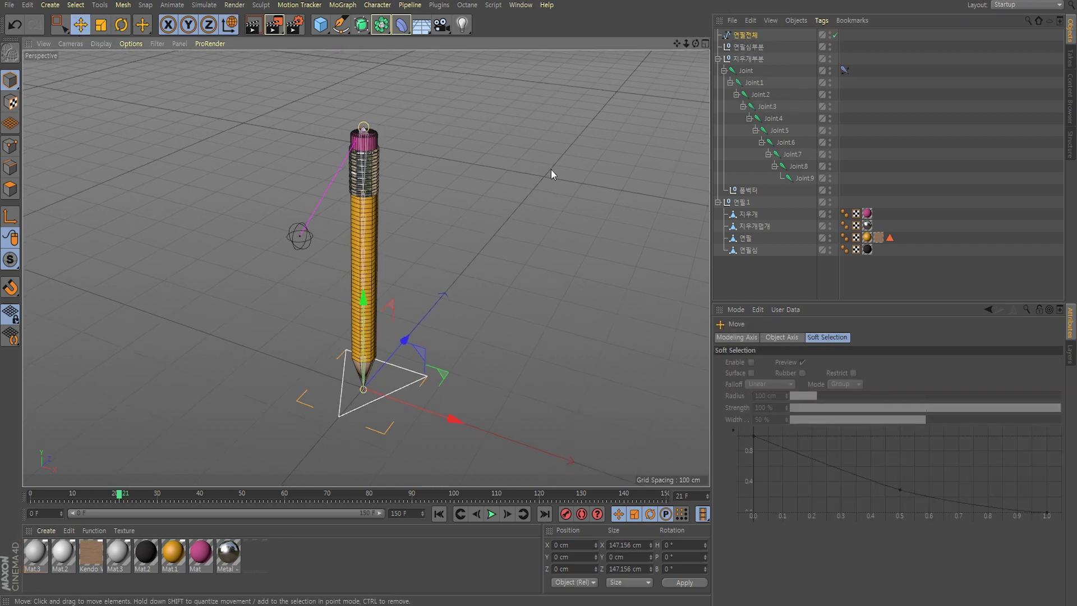
{"action": "left_click", "coordinate": [752, 59]}
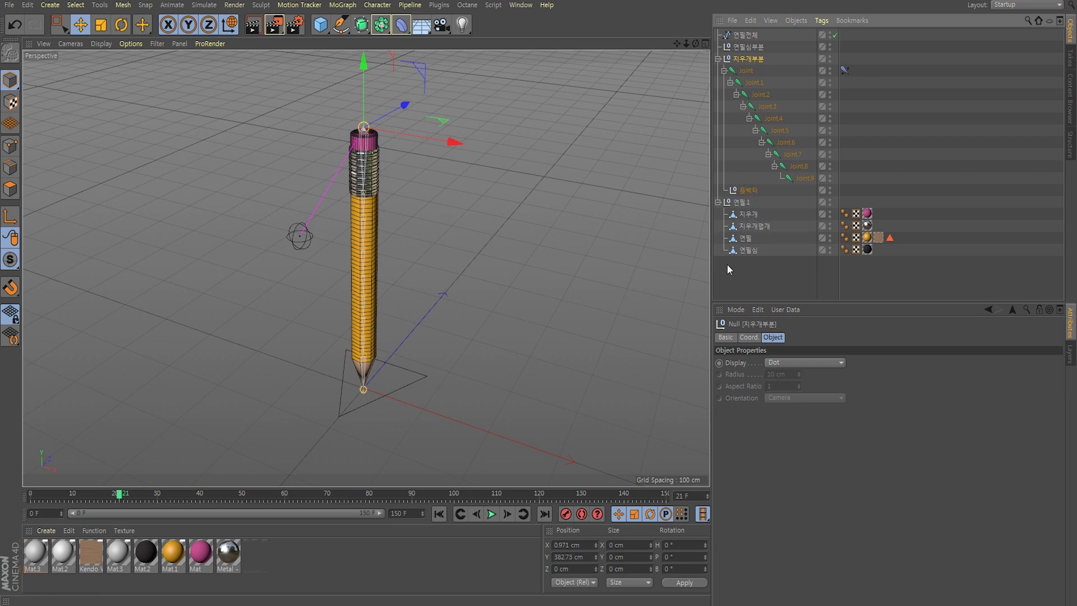
{"action": "left_click", "coordinate": [743, 35]}
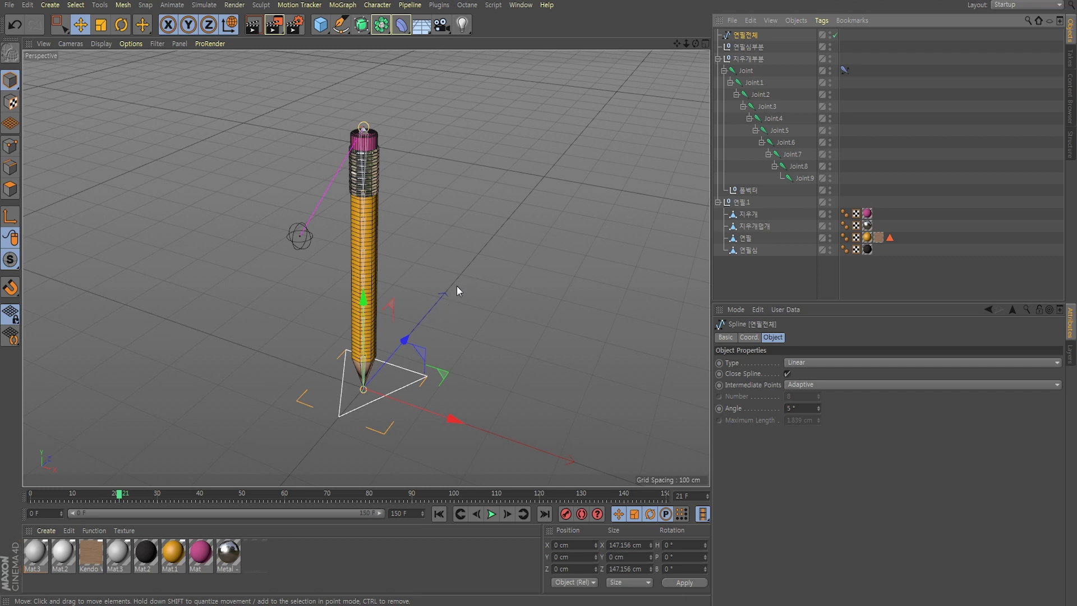
{"action": "mouse_move", "coordinate": [401, 342]}
{"action": "left_mouse_down"}
{"action": "mouse_move", "coordinate": [384, 351]}
{"action": "mouse_move", "coordinate": [413, 325]}
{"action": "left_mouse_up"}
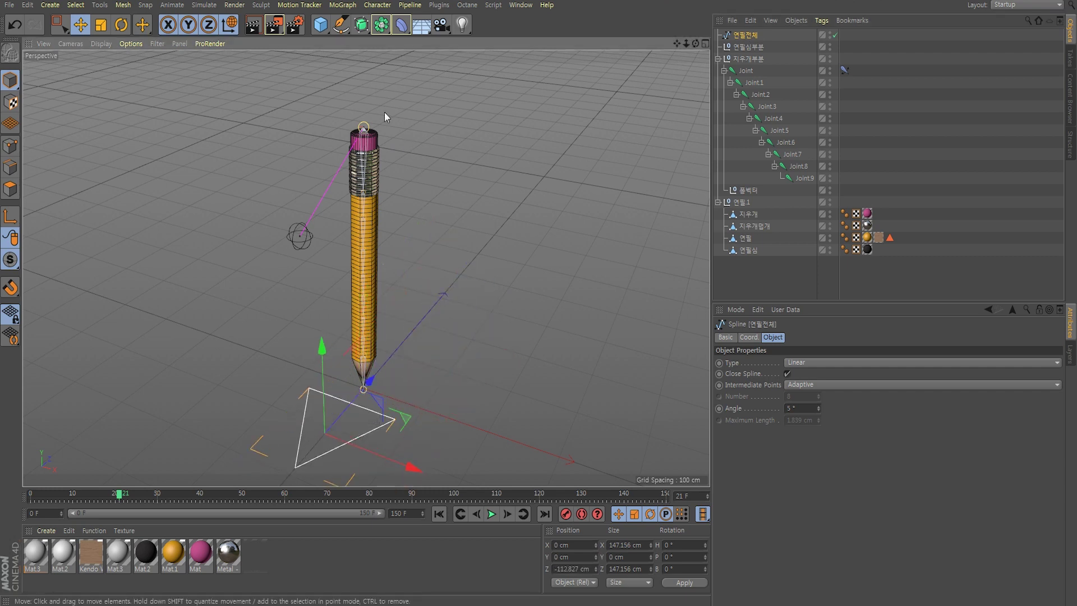
{"action": "mouse_move", "coordinate": [331, 433]}
{"action": "left_mouse_down", "text": "alt"}
{"action": "mouse_move", "coordinate": [367, 367]}
{"action": "mouse_move", "coordinate": [377, 339]}
{"action": "mouse_move", "coordinate": [367, 334]}
{"action": "left_mouse_up", "text": "alt"}
{"action": "key", "text": "ctrl+z"}
{"action": "scroll", "coordinate": [367, 335], "scroll_direction": "up", "scroll_amount": 2}
{"action": "scroll", "coordinate": [368, 331], "scroll_direction": "up", "scroll_amount": 1}
{"action": "scroll", "coordinate": [366, 330], "scroll_direction": "up", "scroll_amount": 1}
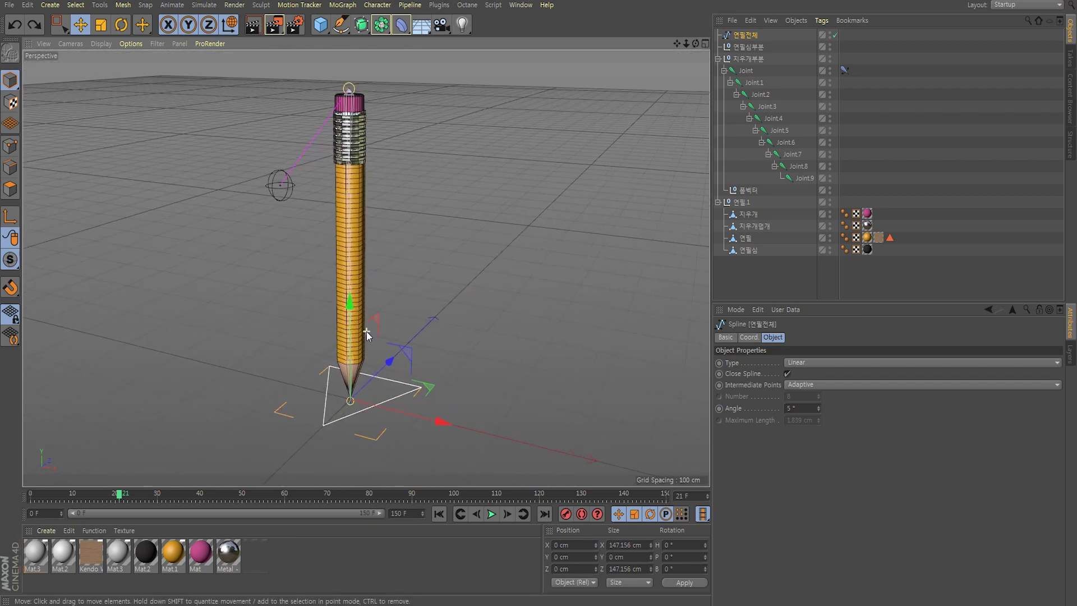
{"action": "scroll", "coordinate": [369, 334], "scroll_direction": "up", "scroll_amount": 1}
{"action": "left_click_drag", "start_coordinate": [368, 335], "coordinate": [379, 352], "text": "alt"}
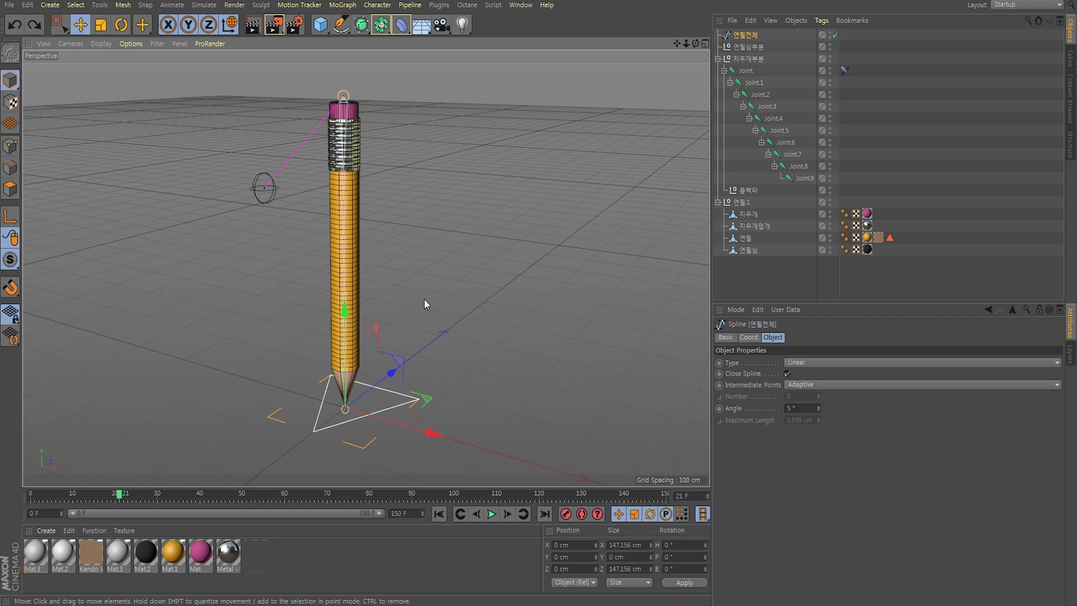
{"action": "left_click_drag", "start_coordinate": [424, 302], "coordinate": [424, 317], "text": "alt"}
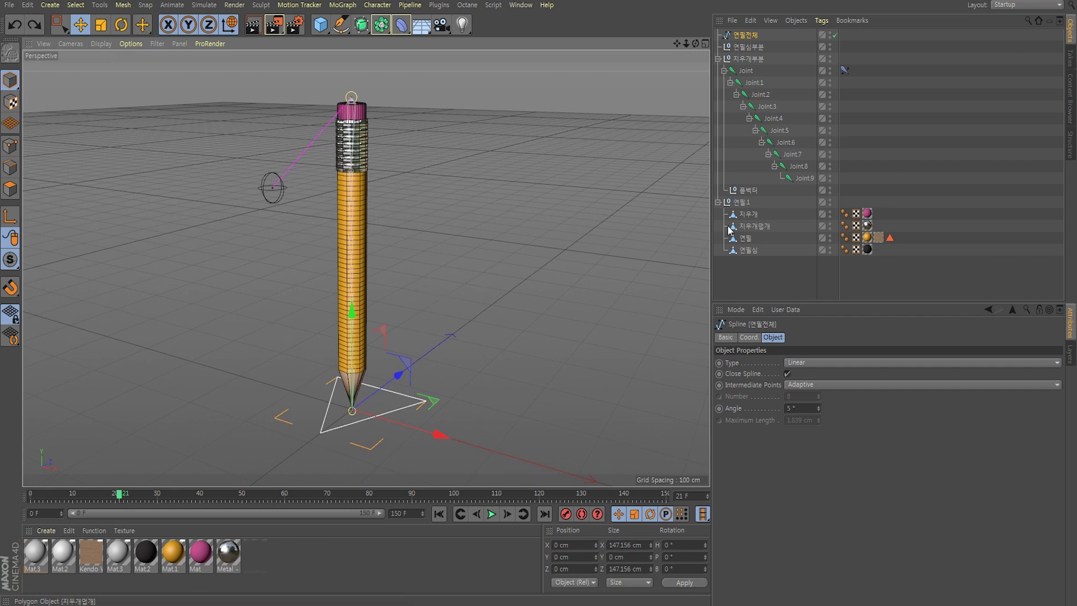
Create a backup copy of the pencil group named 연필, hidden in viewport and render
{"action": "left_click", "coordinate": [746, 214]}
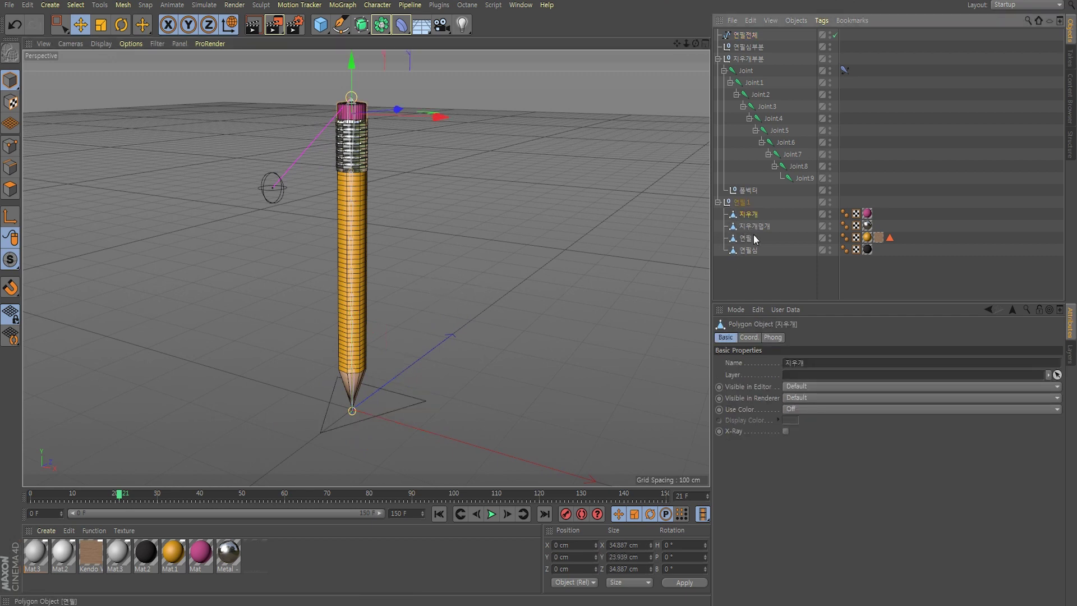
{"action": "left_click", "coordinate": [718, 202]}
{"action": "left_click", "coordinate": [741, 203]}
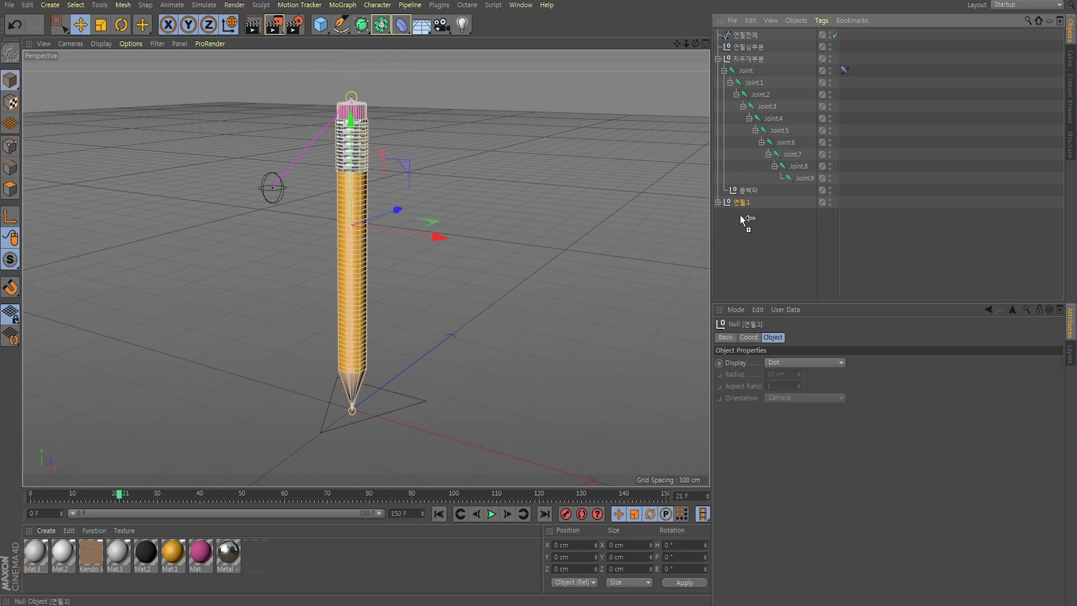
{"action": "key", "text": "ctrl+v"}
{"action": "left_click", "coordinate": [828, 214]}
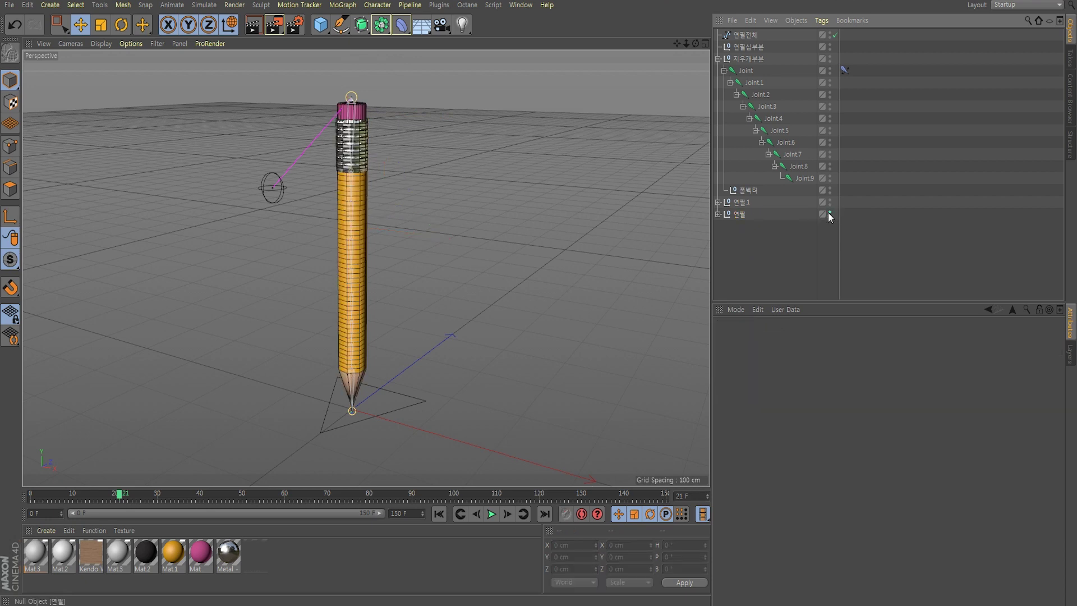
{"action": "left_click", "coordinate": [829, 217]}
Merge the four pencil meshes with Connect Objects + Delete and name the result 연필1
{"action": "left_click", "coordinate": [740, 206]}
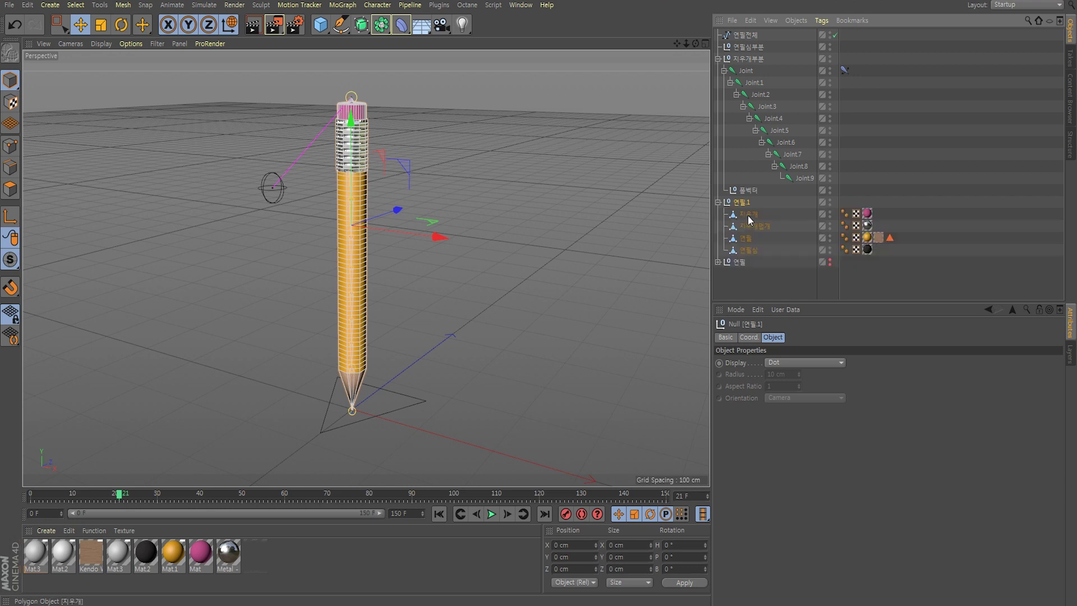
{"action": "left_click", "coordinate": [749, 217]}
{"action": "left_click", "coordinate": [746, 250], "text": "shift"}
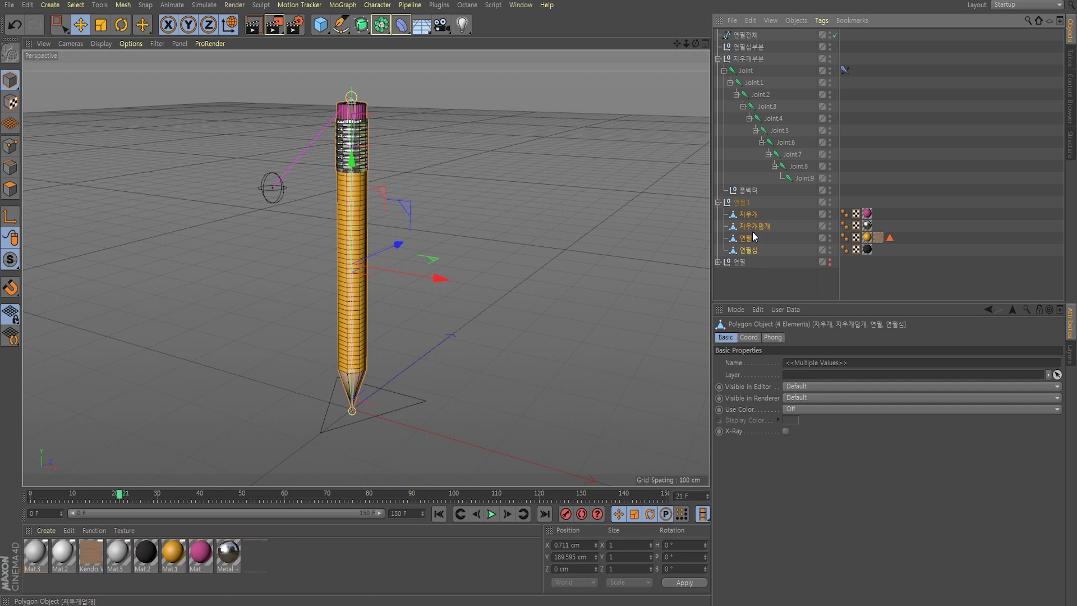
{"action": "right_click", "coordinate": [749, 230]}
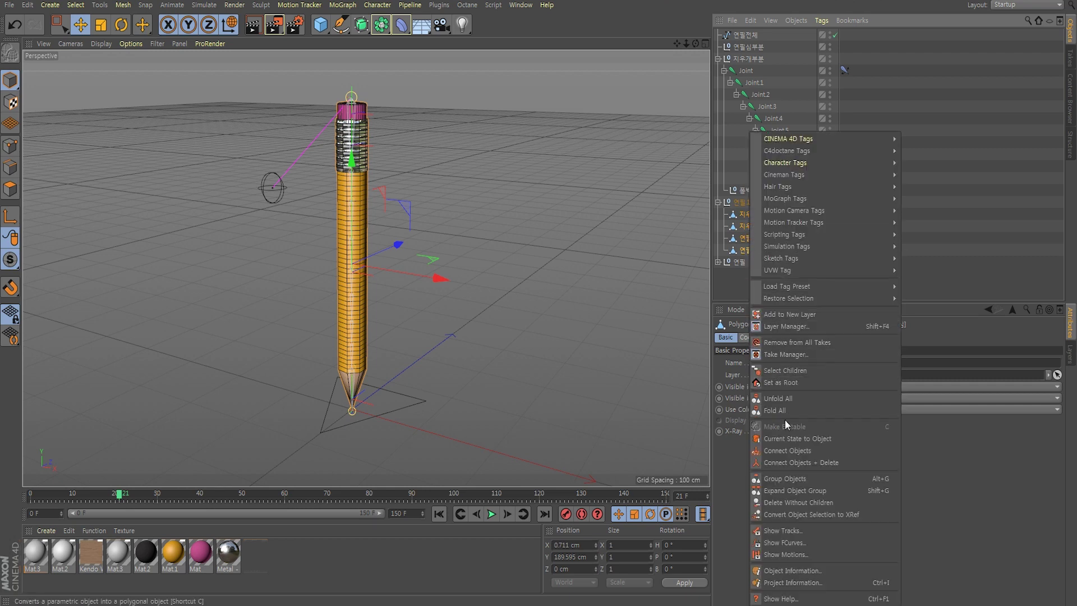
{"action": "left_click", "coordinate": [776, 464]}
{"action": "double_click", "coordinate": [751, 215]}
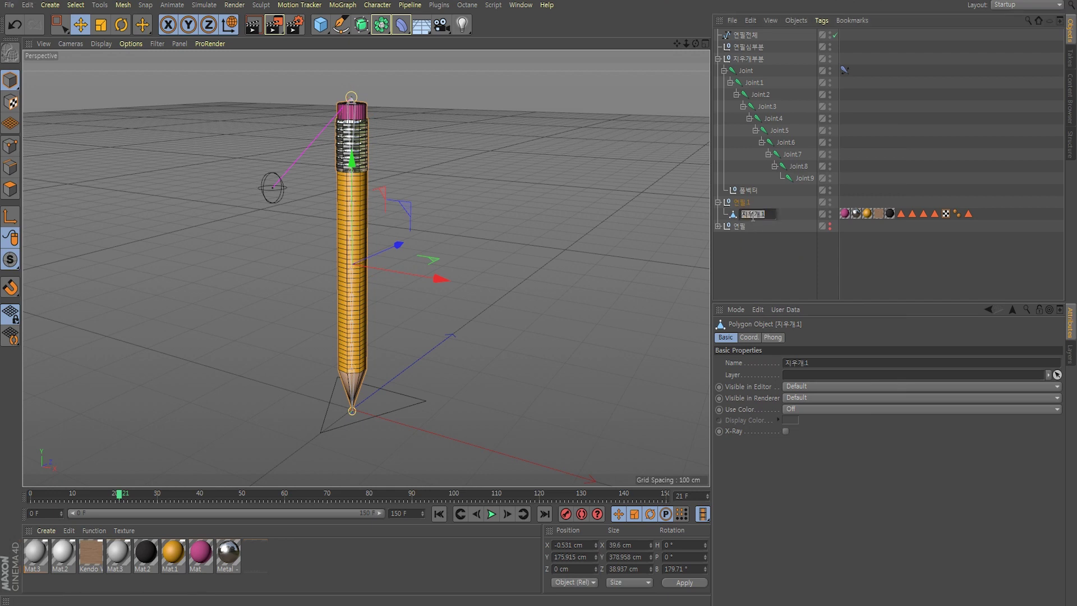
{"action": "type", "text": "연필1"}
{"action": "key", "text": "Return"}
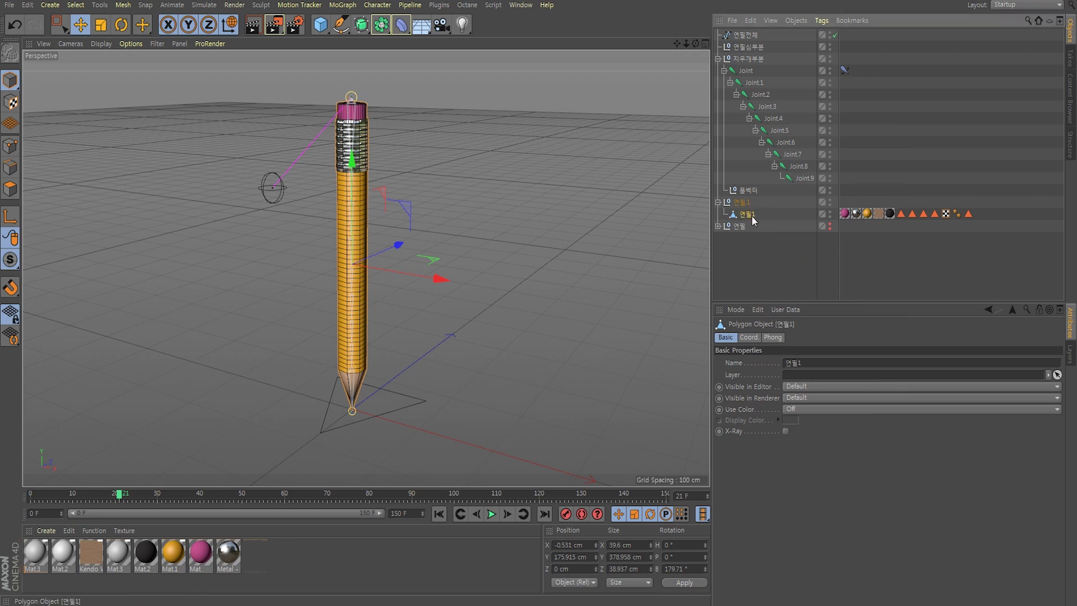
Bind the 연필1 mesh to all ten joints (Joint through Joint9), creating its Weight tag
{"action": "mouse_move", "coordinate": [483, 227]}
{"action": "left_mouse_down", "text": "alt"}
{"action": "mouse_move", "coordinate": [492, 235]}
{"action": "mouse_move", "coordinate": [471, 245]}
{"action": "left_mouse_up", "text": "alt"}
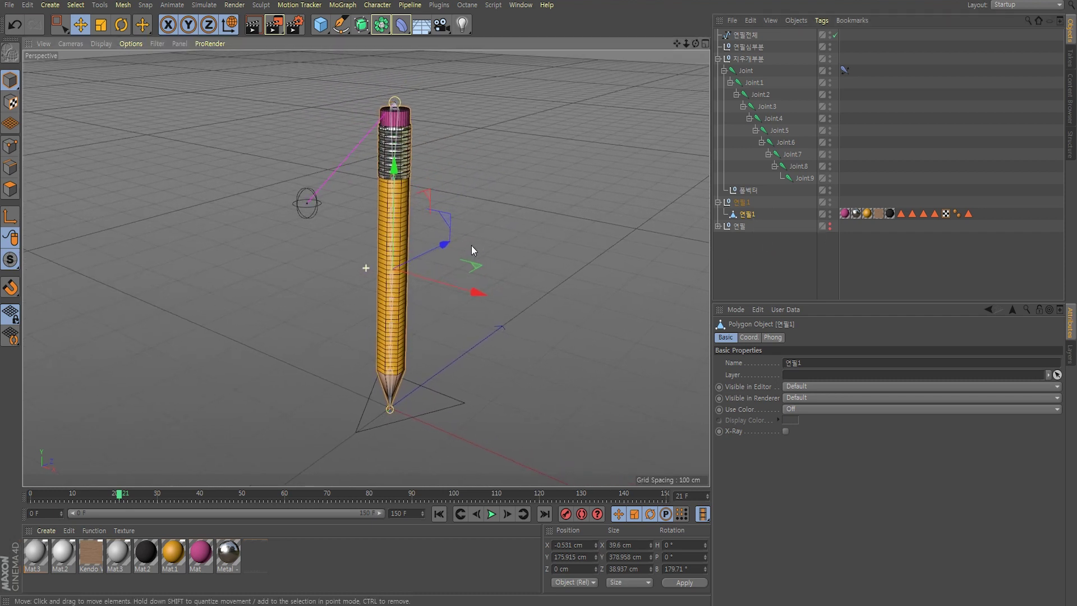
{"action": "left_click", "coordinate": [747, 72]}
{"action": "left_click", "coordinate": [804, 178], "text": "shift"}
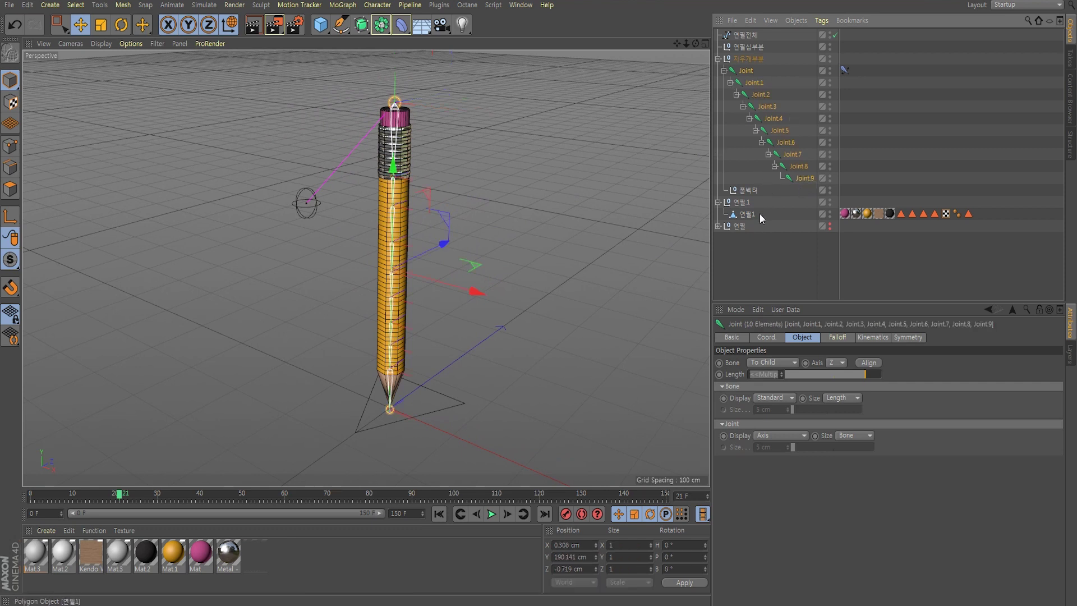
{"action": "left_click", "coordinate": [746, 219], "text": "ctrl"}
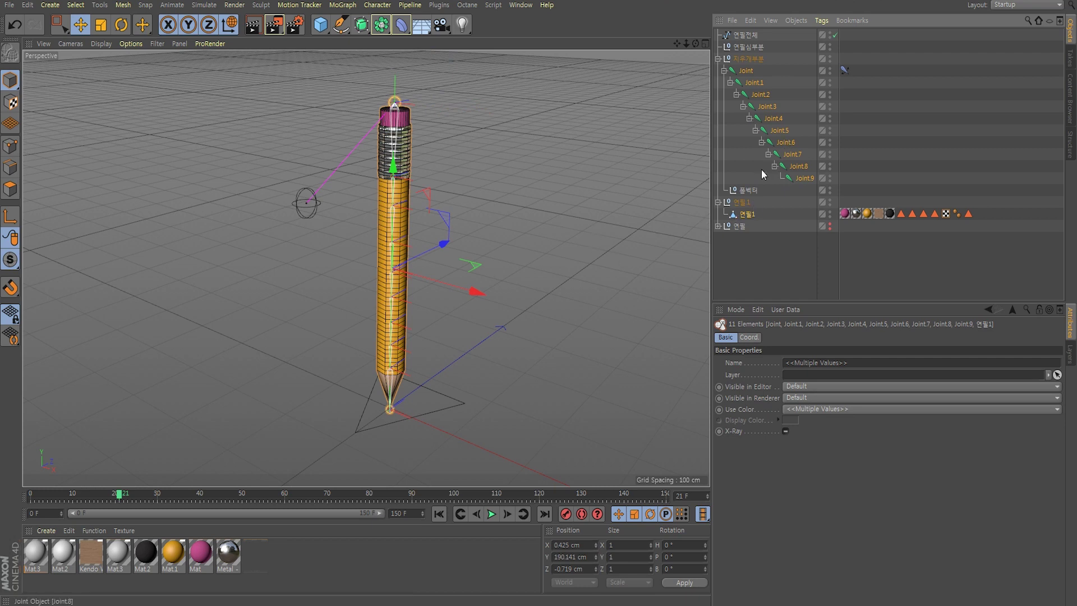
{"action": "left_click", "coordinate": [377, 6]}
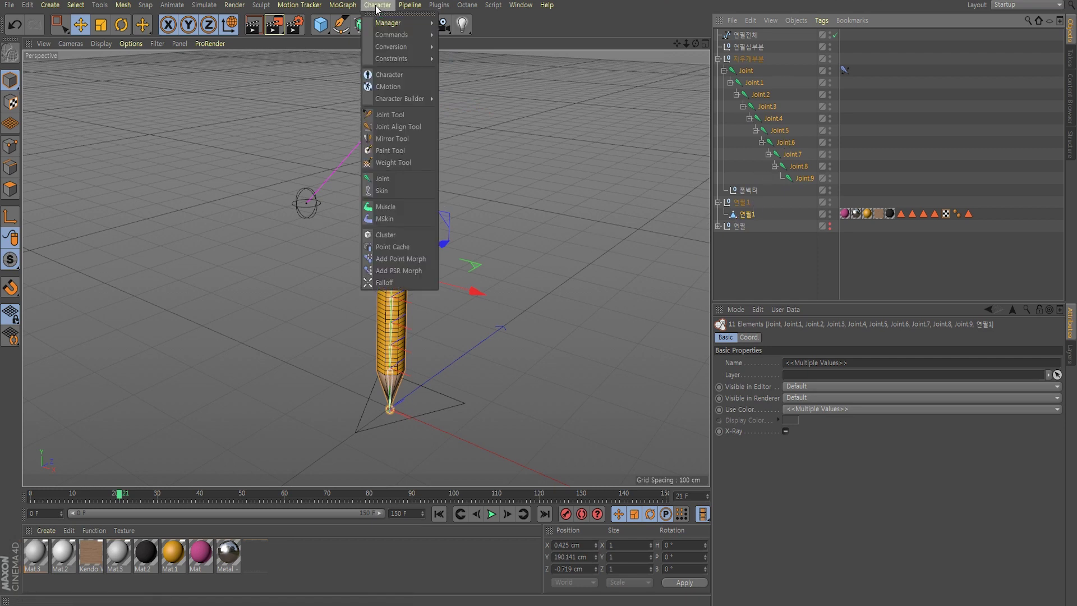
{"action": "mouse_move", "coordinate": [392, 34]}
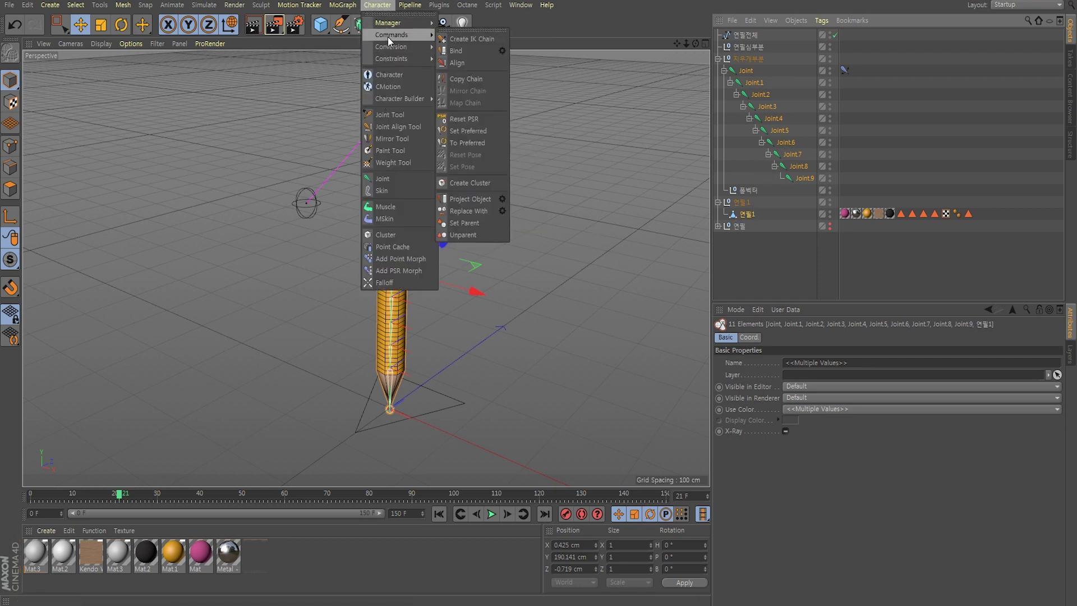
{"action": "left_click", "coordinate": [455, 51]}
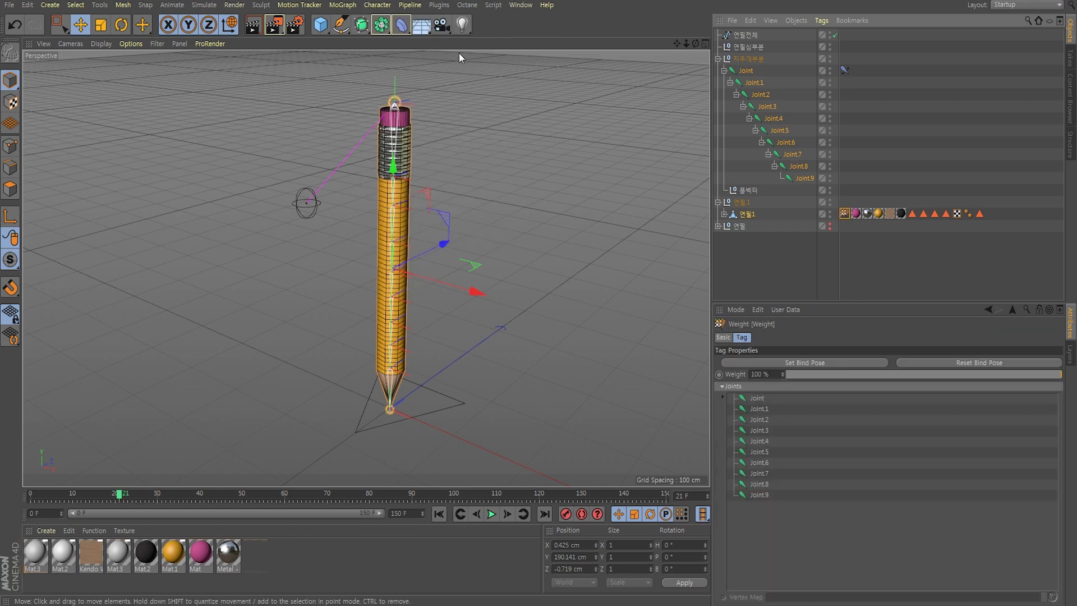
{"action": "mouse_move", "coordinate": [502, 217]}
{"action": "left_mouse_down", "text": "alt"}
{"action": "mouse_move", "coordinate": [478, 271]}
{"action": "mouse_move", "coordinate": [480, 240]}
{"action": "mouse_move", "coordinate": [488, 252]}
{"action": "left_mouse_up", "text": "alt"}
Pull the 지우개부분 null down to bend the pencil, then undo to straighten it
{"action": "left_click", "coordinate": [909, 120]}
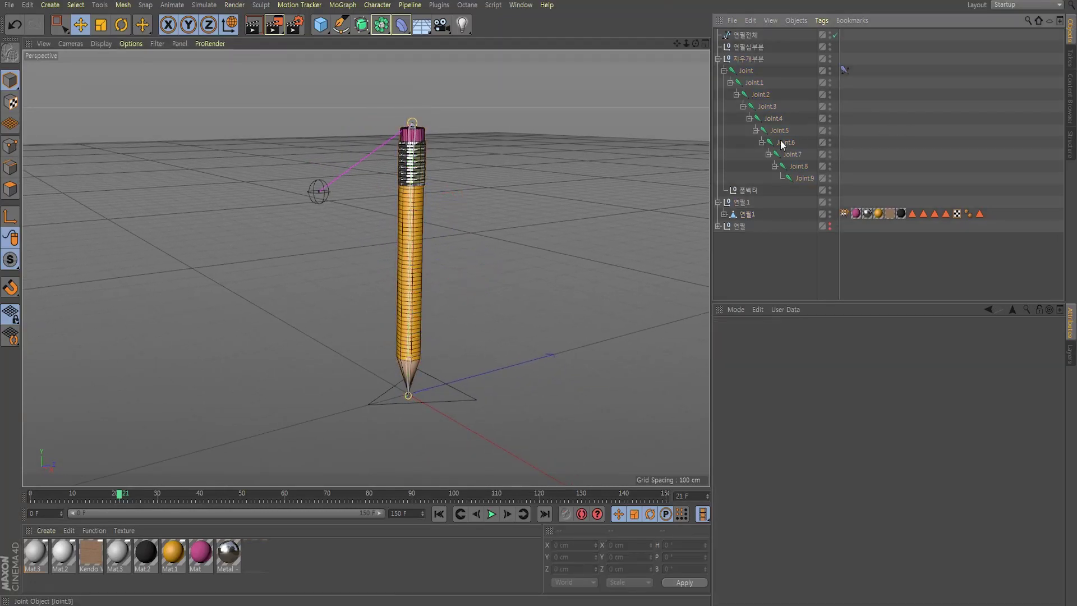
{"action": "left_click", "coordinate": [749, 58]}
{"action": "left_click_drag", "start_coordinate": [412, 68], "coordinate": [418, 113]}
{"action": "mouse_move", "coordinate": [457, 228]}
{"action": "left_mouse_down", "text": "alt"}
{"action": "mouse_move", "coordinate": [400, 244]}
{"action": "mouse_move", "coordinate": [427, 248]}
{"action": "mouse_move", "coordinate": [415, 153]}
{"action": "mouse_move", "coordinate": [406, 173]}
{"action": "mouse_move", "coordinate": [417, 123]}
{"action": "mouse_move", "coordinate": [396, 241]}
{"action": "mouse_move", "coordinate": [501, 217]}
{"action": "mouse_move", "coordinate": [419, 244]}
{"action": "left_mouse_up", "text": "alt"}
{"action": "key", "text": "ctrl+z"}
{"action": "key", "text": "ctrl+z"}
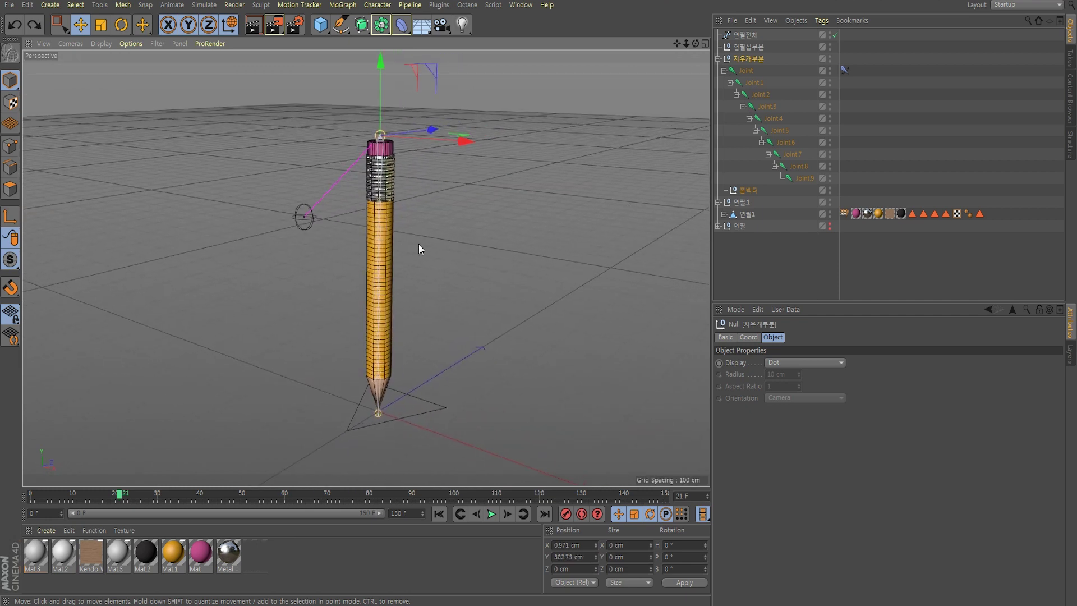
Drag the 지우개부분 null downward again, deepening the pencil's curved bend
{"action": "mouse_move", "coordinate": [388, 309]}
{"action": "left_mouse_down", "text": "alt"}
{"action": "mouse_move", "coordinate": [395, 295]}
{"action": "mouse_move", "coordinate": [354, 255]}
{"action": "left_mouse_up", "text": "alt"}
{"action": "left_click_drag", "start_coordinate": [382, 99], "coordinate": [387, 137]}
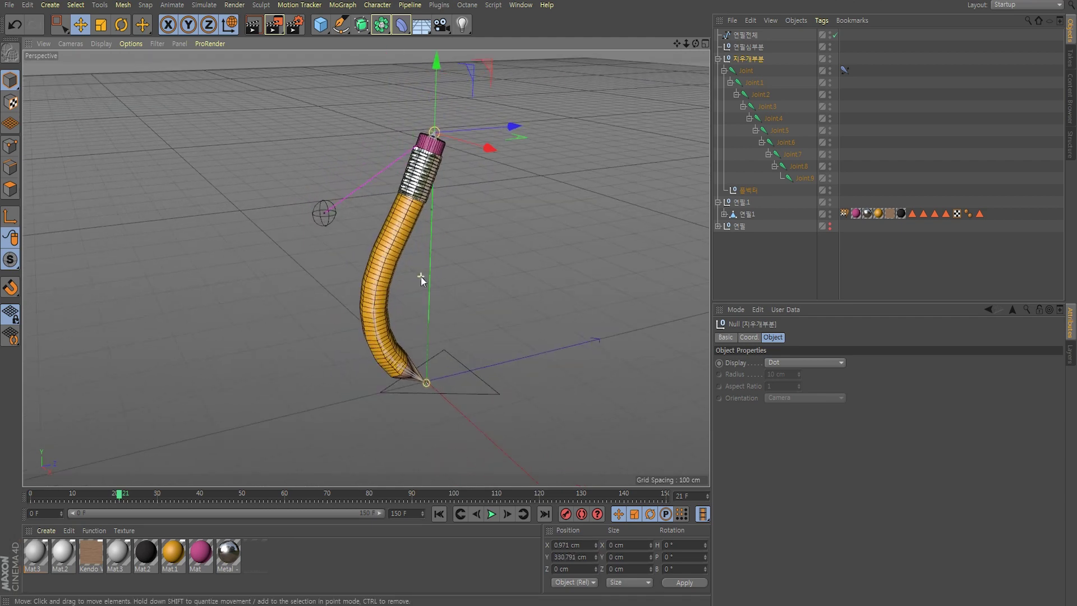
{"action": "scroll", "coordinate": [421, 278], "scroll_direction": "up", "scroll_amount": 5}
{"action": "mouse_move", "coordinate": [422, 279]}
{"action": "left_mouse_down", "text": "alt"}
{"action": "mouse_move", "coordinate": [361, 254]}
{"action": "mouse_move", "coordinate": [281, 256]}
{"action": "mouse_move", "coordinate": [354, 234]}
{"action": "mouse_move", "coordinate": [352, 210]}
{"action": "mouse_move", "coordinate": [328, 229]}
{"action": "mouse_move", "coordinate": [398, 233]}
{"action": "mouse_move", "coordinate": [385, 257]}
{"action": "mouse_move", "coordinate": [410, 274]}
{"action": "mouse_move", "coordinate": [400, 253]}
{"action": "mouse_move", "coordinate": [361, 251]}
{"action": "mouse_move", "coordinate": [338, 281]}
{"action": "mouse_move", "coordinate": [358, 267]}
{"action": "mouse_move", "coordinate": [368, 291]}
{"action": "mouse_move", "coordinate": [381, 263]}
{"action": "left_mouse_up", "text": "alt"}
{"action": "scroll", "coordinate": [348, 262], "scroll_direction": "down", "scroll_amount": 5}
{"action": "left_click_drag", "start_coordinate": [391, 96], "coordinate": [395, 118]}
{"action": "mouse_move", "coordinate": [353, 261]}
{"action": "left_mouse_down", "text": "alt"}
{"action": "mouse_move", "coordinate": [356, 247]}
{"action": "mouse_move", "coordinate": [392, 241]}
{"action": "left_mouse_up", "text": "alt"}
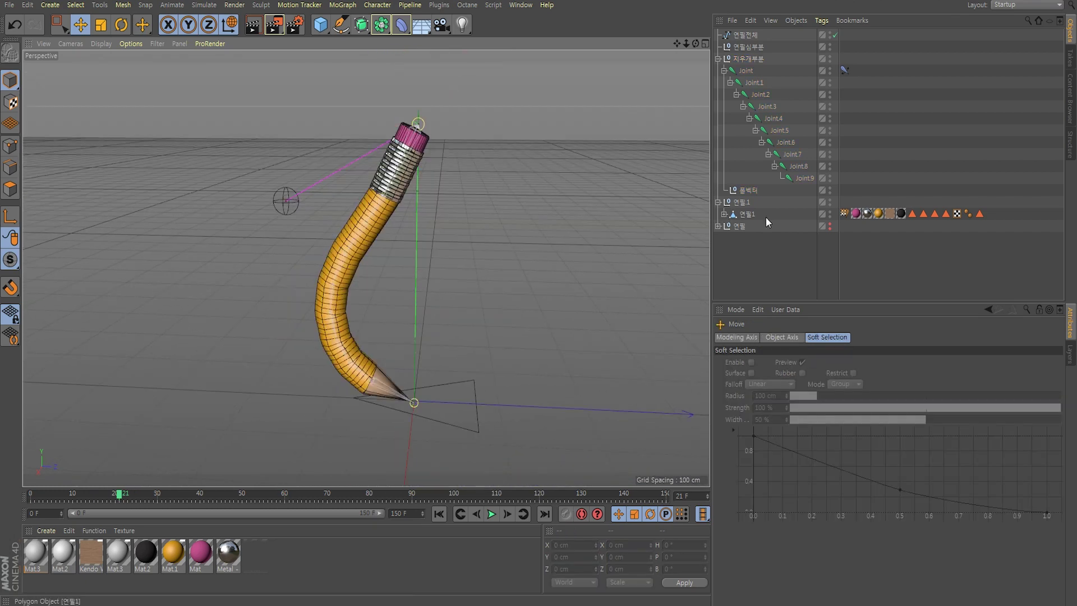
Activate the Weight Tool from 연필1's Weight tag and Smooth-brush the upper joints (42%, radius 79)
{"action": "left_click", "coordinate": [845, 213]}
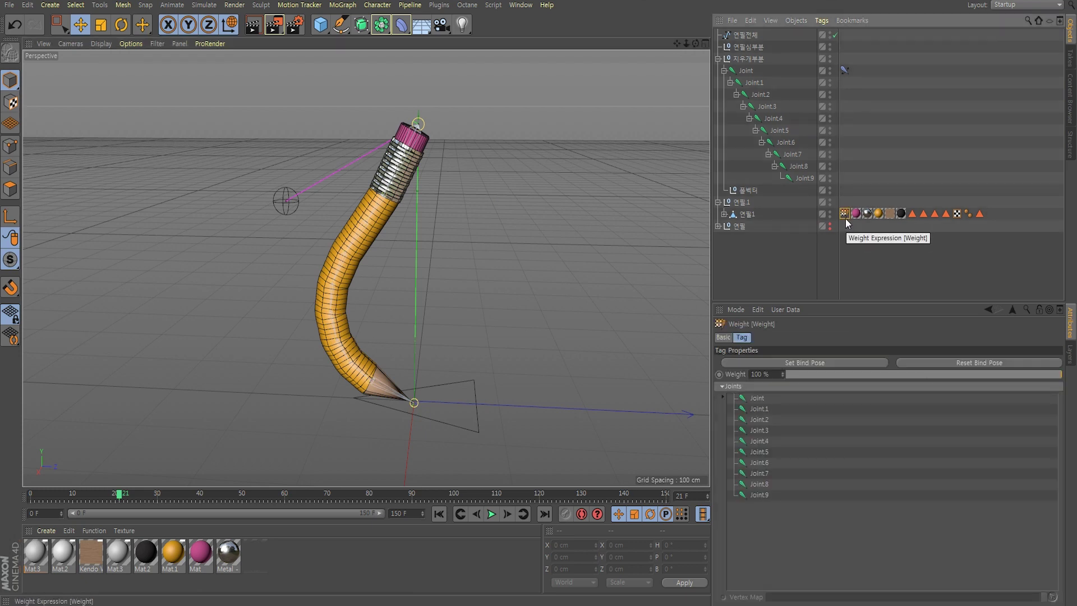
{"action": "double_click", "coordinate": [844, 213]}
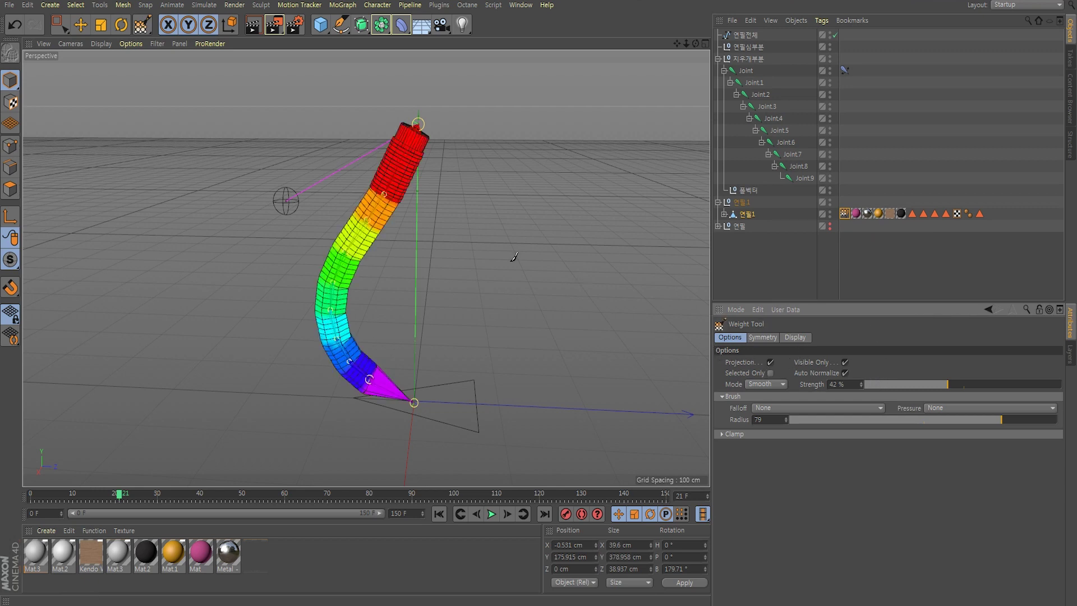
{"action": "scroll", "coordinate": [403, 221], "scroll_direction": "up", "scroll_amount": 3}
{"action": "scroll", "coordinate": [402, 221], "scroll_direction": "up", "scroll_amount": 2}
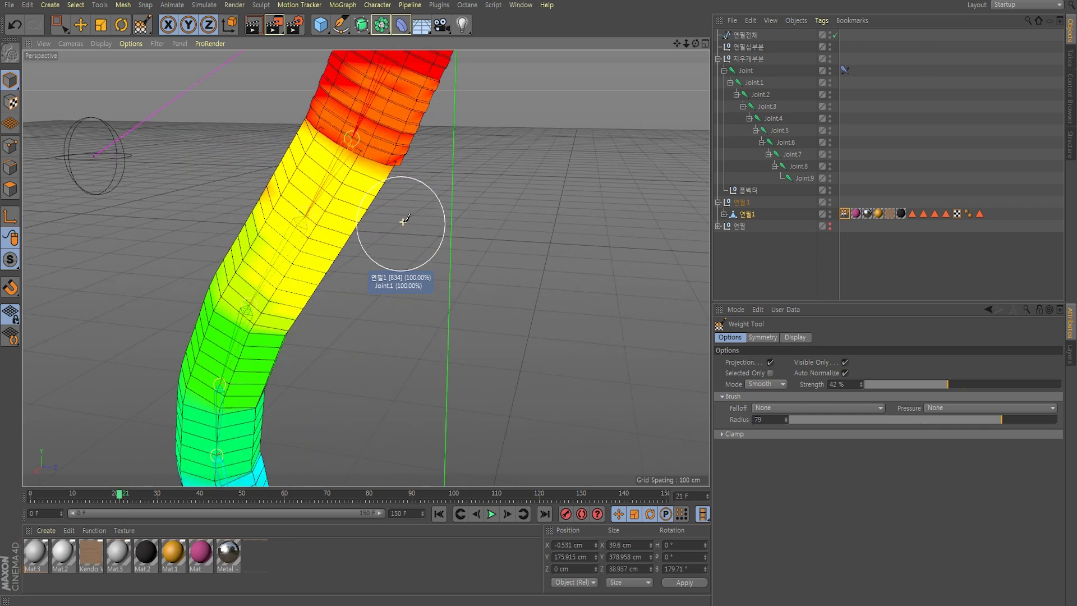
{"action": "mouse_move", "coordinate": [404, 221]}
{"action": "left_mouse_down", "text": "alt"}
{"action": "mouse_move", "coordinate": [365, 269]}
{"action": "mouse_move", "coordinate": [409, 216]}
{"action": "left_mouse_up", "text": "alt"}
{"action": "mouse_move", "coordinate": [435, 157]}
{"action": "left_mouse_down"}
{"action": "mouse_move", "coordinate": [416, 169]}
{"action": "mouse_move", "coordinate": [366, 267]}
{"action": "mouse_move", "coordinate": [439, 196]}
{"action": "mouse_move", "coordinate": [406, 177]}
{"action": "mouse_move", "coordinate": [416, 134]}
{"action": "left_mouse_up"}
{"action": "mouse_move", "coordinate": [481, 151]}
{"action": "left_mouse_down", "text": "alt"}
{"action": "mouse_move", "coordinate": [524, 163]}
{"action": "mouse_move", "coordinate": [432, 92]}
{"action": "mouse_move", "coordinate": [421, 109]}
{"action": "mouse_move", "coordinate": [448, 186]}
{"action": "mouse_move", "coordinate": [409, 205]}
{"action": "mouse_move", "coordinate": [362, 267]}
{"action": "mouse_move", "coordinate": [312, 260]}
{"action": "mouse_move", "coordinate": [302, 291]}
{"action": "left_mouse_up", "text": "alt"}
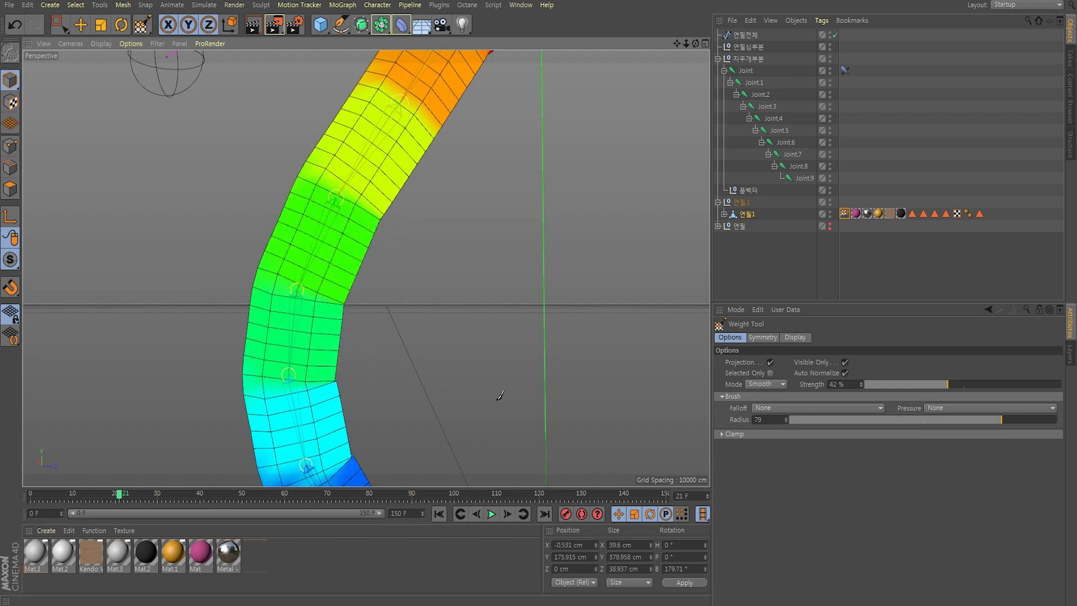
{"action": "mouse_move", "coordinate": [343, 240]}
{"action": "left_mouse_down", "text": "alt"}
{"action": "mouse_move", "coordinate": [433, 264]}
{"action": "mouse_move", "coordinate": [443, 284]}
{"action": "left_mouse_up", "text": "alt"}
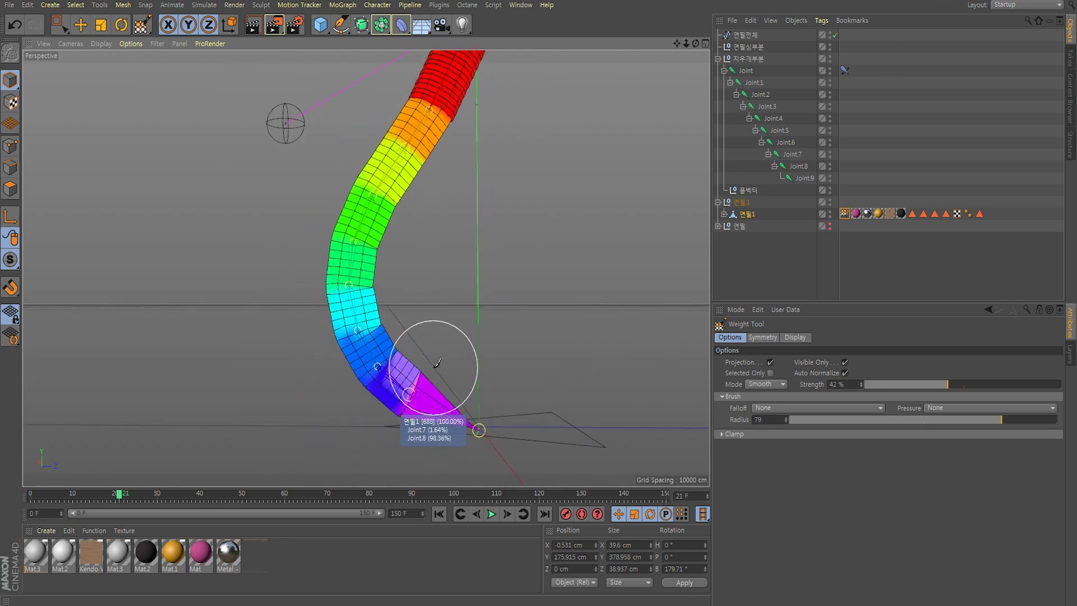
{"action": "mouse_move", "coordinate": [432, 365]}
{"action": "left_mouse_down", "text": "alt"}
{"action": "mouse_move", "coordinate": [411, 258]}
{"action": "mouse_move", "coordinate": [411, 311]}
{"action": "mouse_move", "coordinate": [410, 279]}
{"action": "left_mouse_up", "text": "alt"}
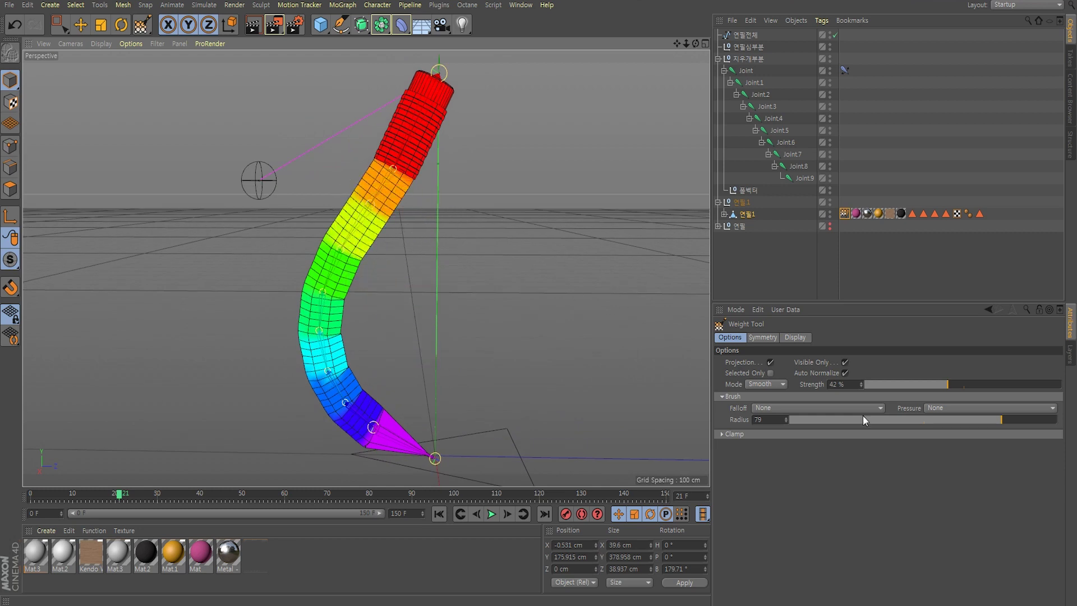
Keep the Weight brush in Smooth mode at 51% strength and radius 76
{"action": "left_click_drag", "start_coordinate": [952, 419], "coordinate": [905, 420]}
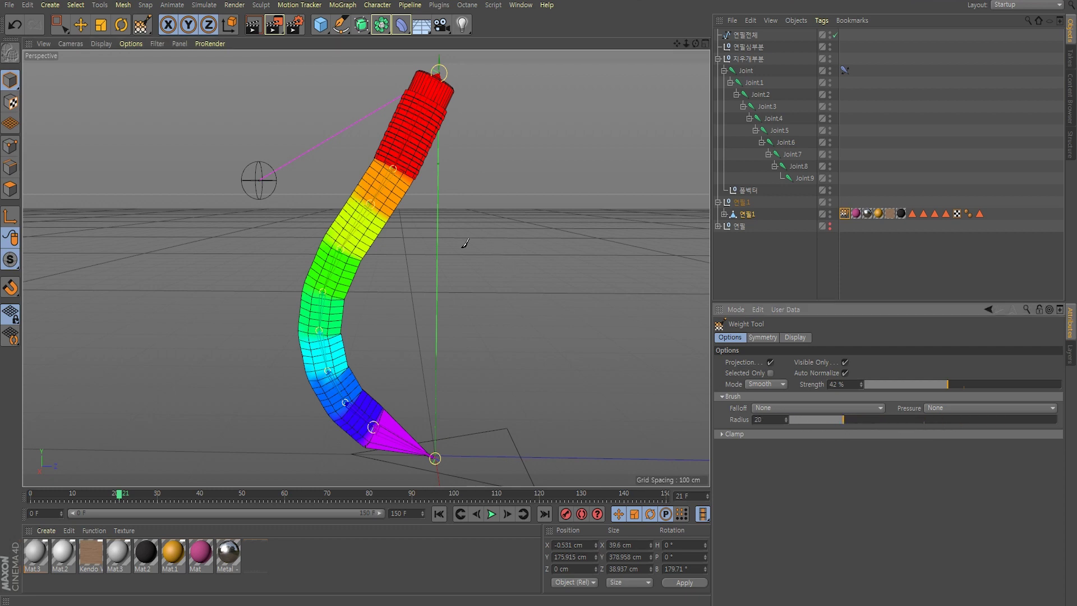
{"action": "left_click", "coordinate": [378, 5]}
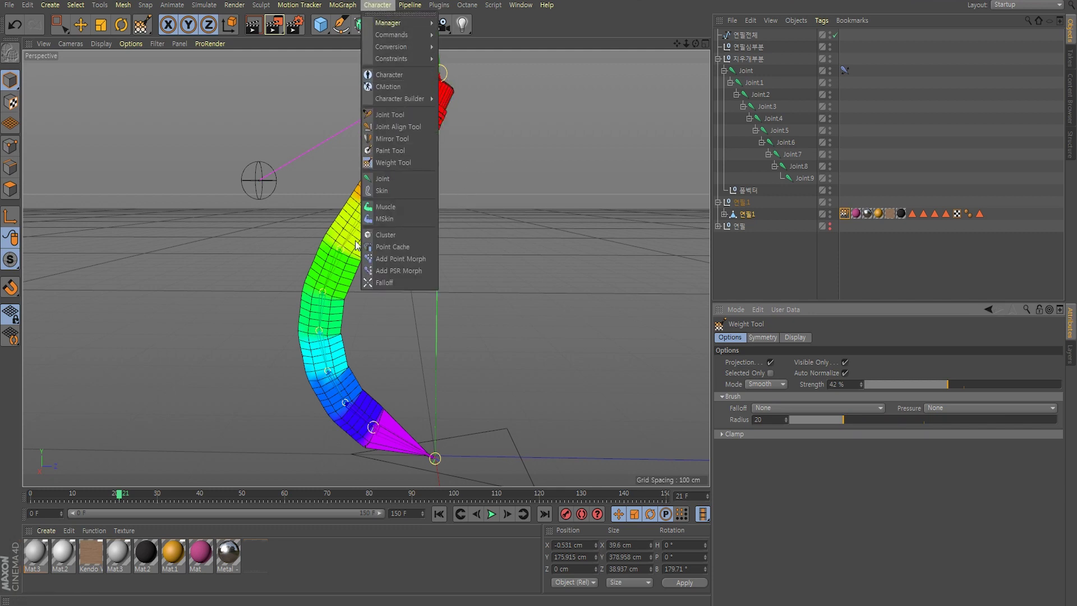
{"action": "key", "text": "Escape"}
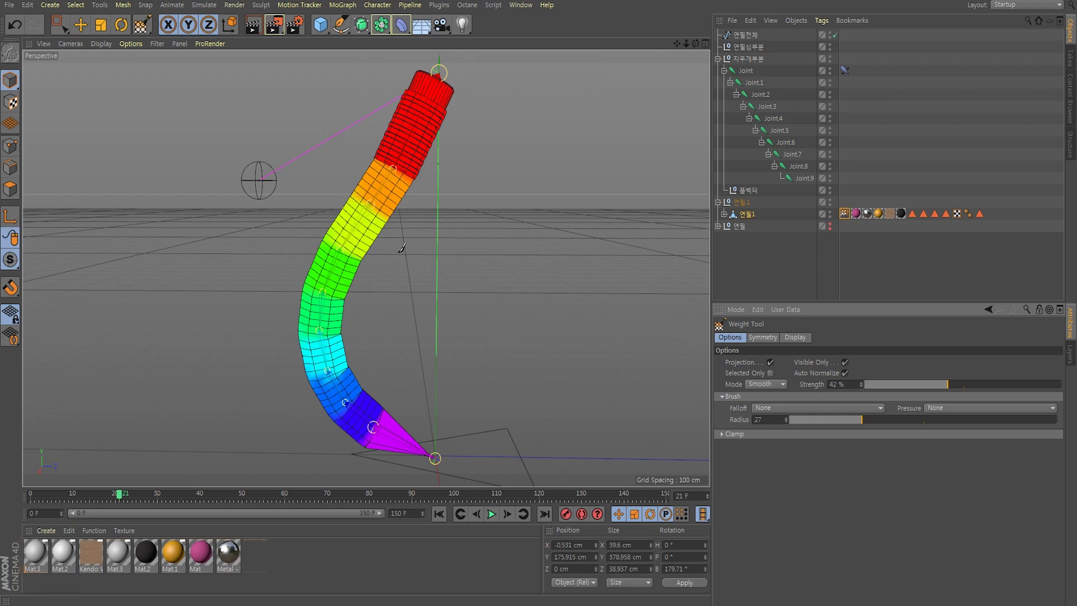
{"action": "scroll", "coordinate": [401, 247], "scroll_direction": "up", "scroll_amount": 2}
{"action": "scroll", "coordinate": [392, 225], "scroll_direction": "up", "scroll_amount": 1}
{"action": "scroll", "coordinate": [381, 208], "scroll_direction": "up", "scroll_amount": 1}
{"action": "scroll", "coordinate": [396, 240], "scroll_direction": "up", "scroll_amount": 2}
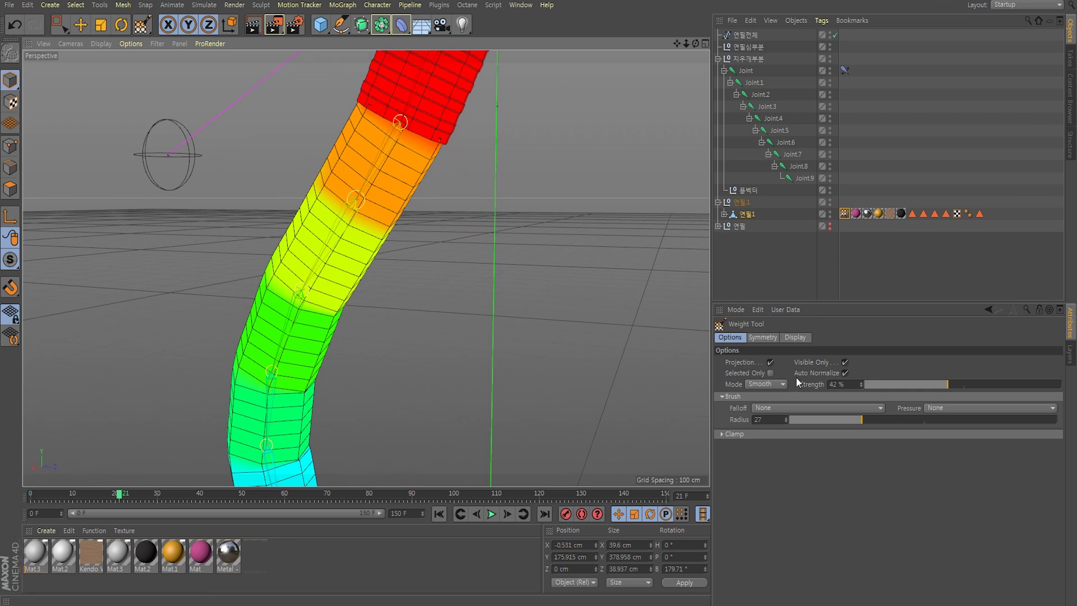
{"action": "left_click", "coordinate": [783, 384]}
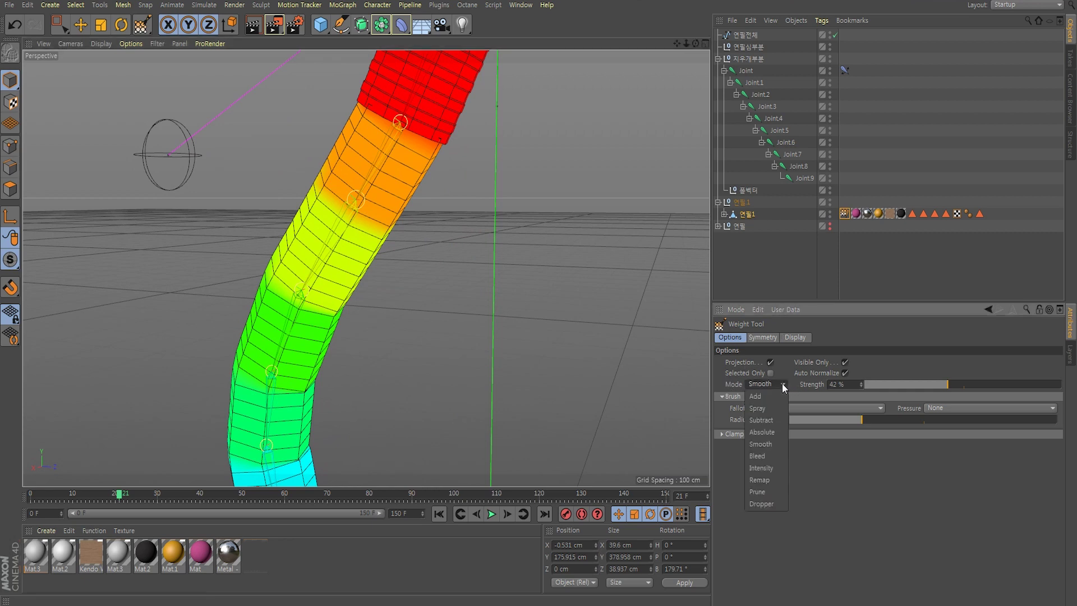
{"action": "left_click", "coordinate": [766, 441]}
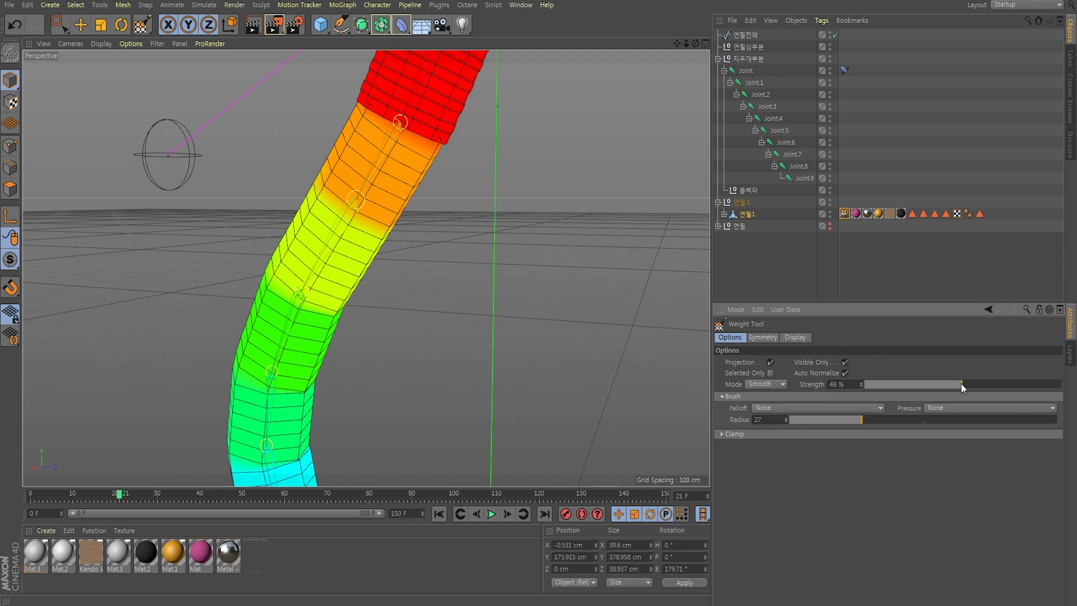
{"action": "mouse_move", "coordinate": [359, 235]}
{"action": "left_mouse_down", "text": "alt"}
{"action": "mouse_move", "coordinate": [386, 286]}
{"action": "mouse_move", "coordinate": [359, 230]}
{"action": "left_mouse_up", "text": "alt"}
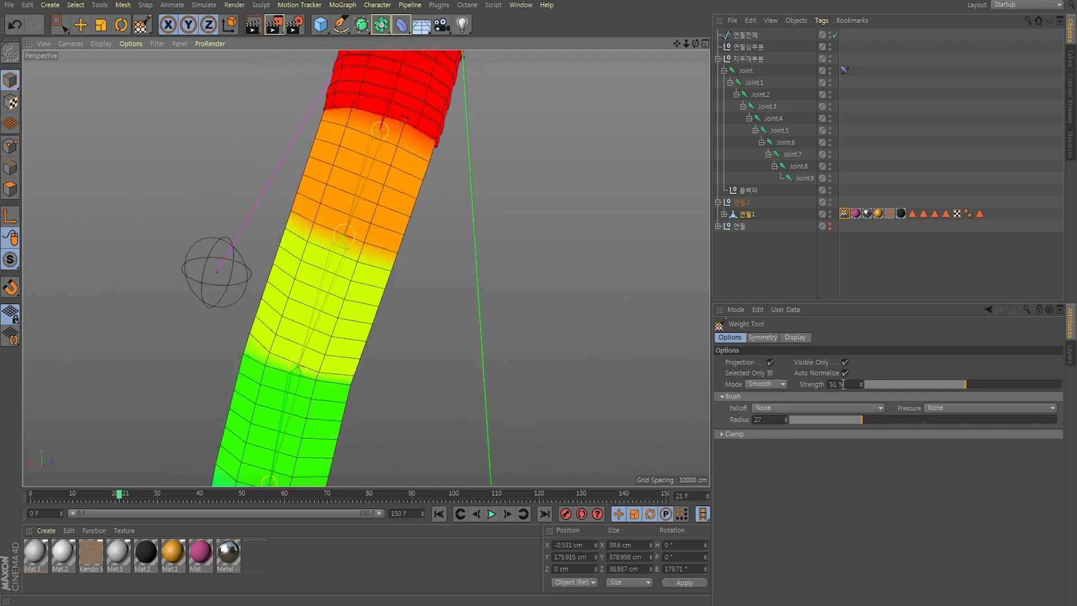
{"action": "left_click_drag", "start_coordinate": [862, 420], "coordinate": [993, 421]}
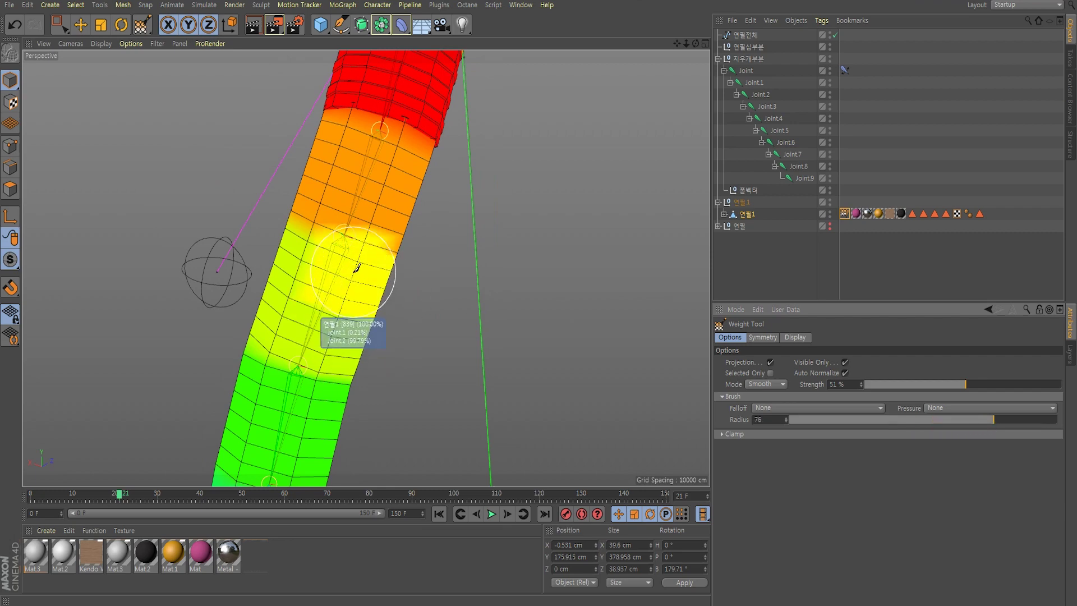
Reduce the smoothing brush radius to 56 and inspect the blended weight bands along the bend
{"action": "left_click_drag", "start_coordinate": [347, 227], "coordinate": [303, 251], "text": "alt"}
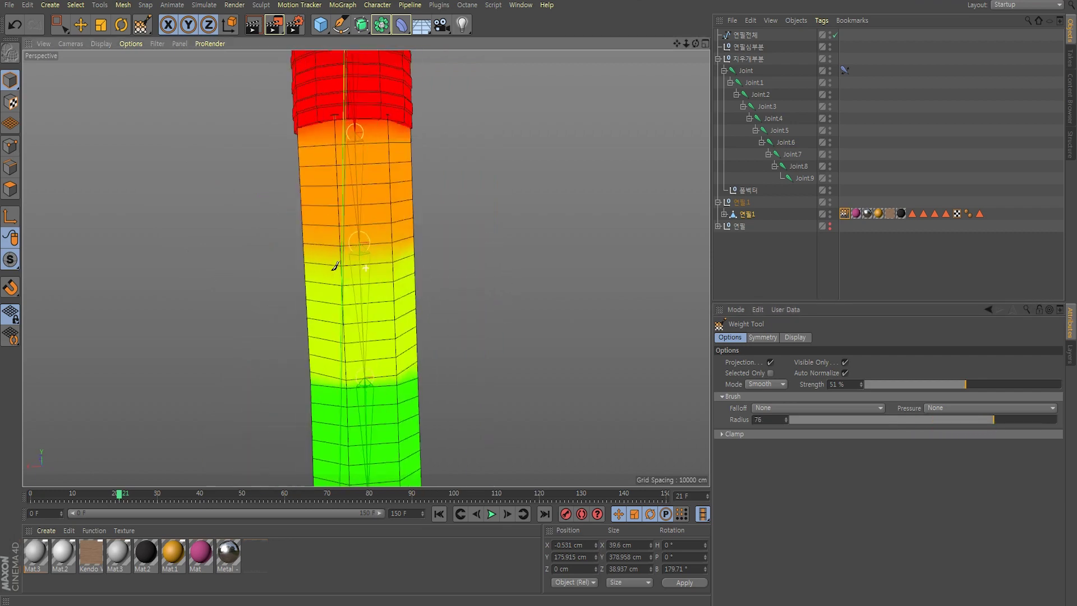
{"action": "scroll", "coordinate": [420, 257], "scroll_direction": "down", "scroll_amount": 5}
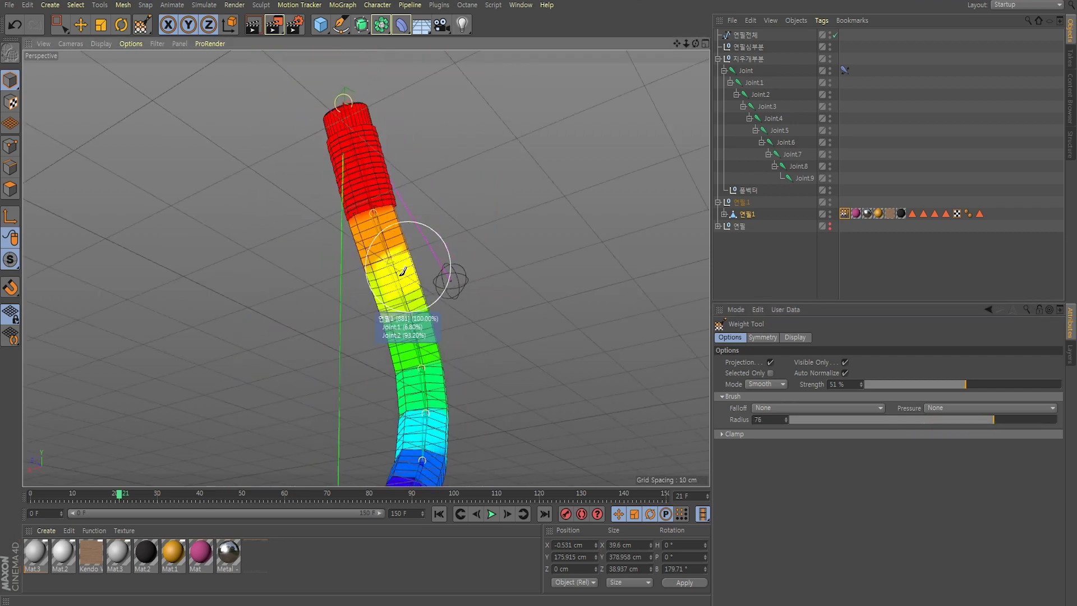
{"action": "scroll", "coordinate": [409, 253], "scroll_direction": "down", "scroll_amount": 2}
{"action": "middle_click_drag", "start_coordinate": [382, 329], "coordinate": [425, 243], "text": "alt"}
{"action": "scroll", "coordinate": [416, 229], "scroll_direction": "up", "scroll_amount": 3}
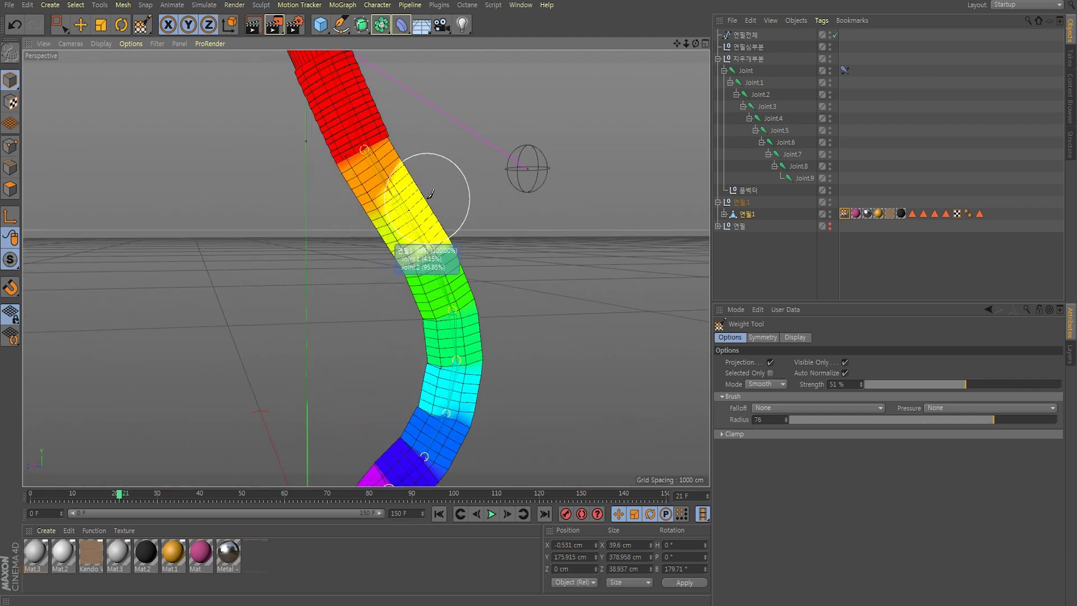
{"action": "left_click", "coordinate": [940, 420]}
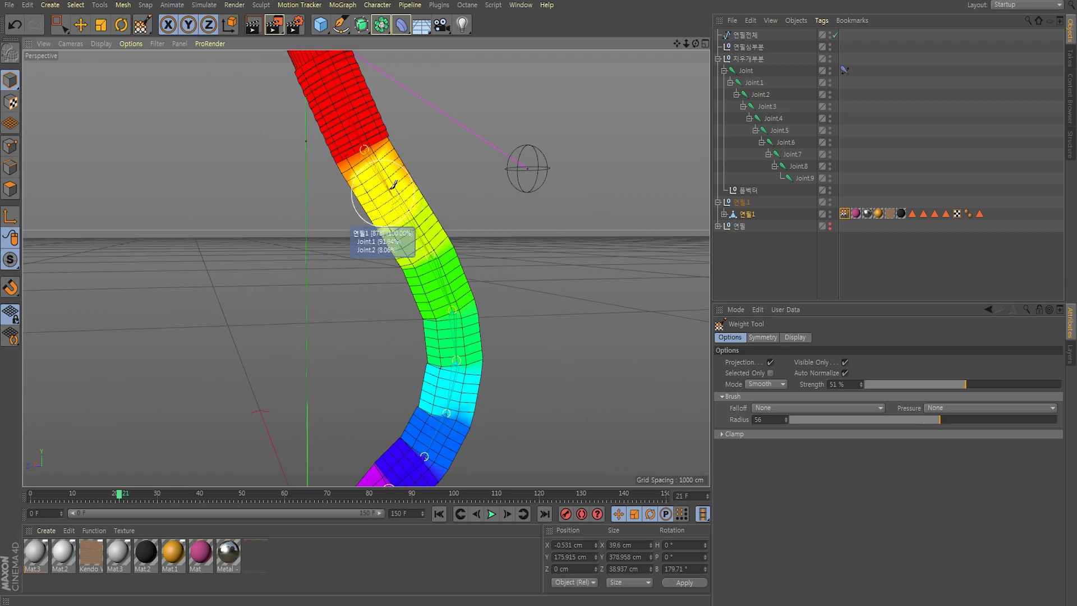
{"action": "mouse_move", "coordinate": [445, 187]}
{"action": "left_mouse_down", "text": "alt"}
{"action": "mouse_move", "coordinate": [464, 179]}
{"action": "mouse_move", "coordinate": [436, 273]}
{"action": "left_mouse_up", "text": "alt"}
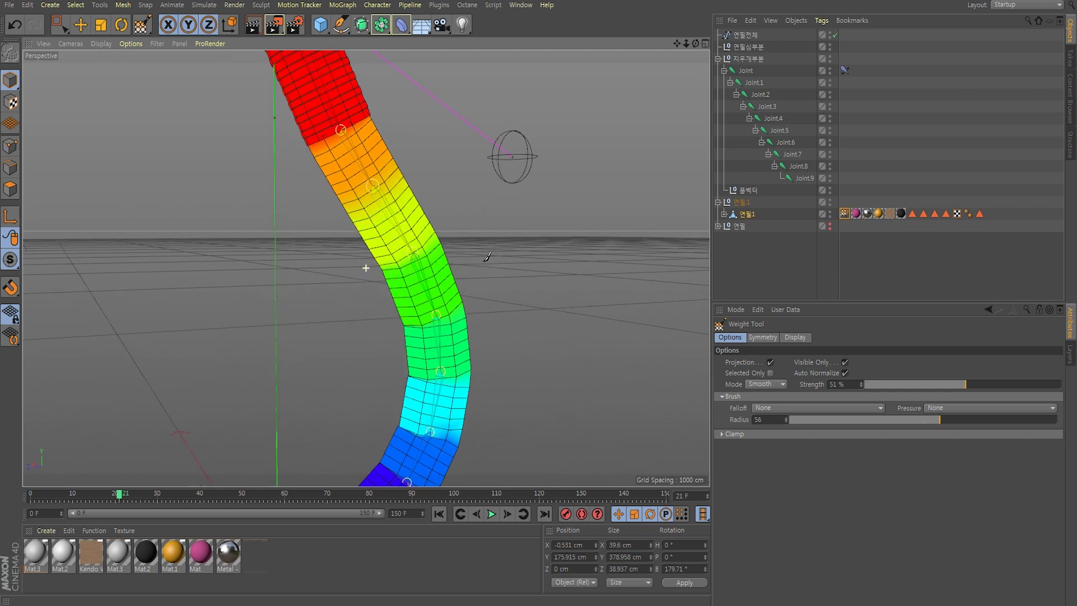
{"action": "left_click_drag", "start_coordinate": [368, 267], "coordinate": [404, 267], "text": "alt"}
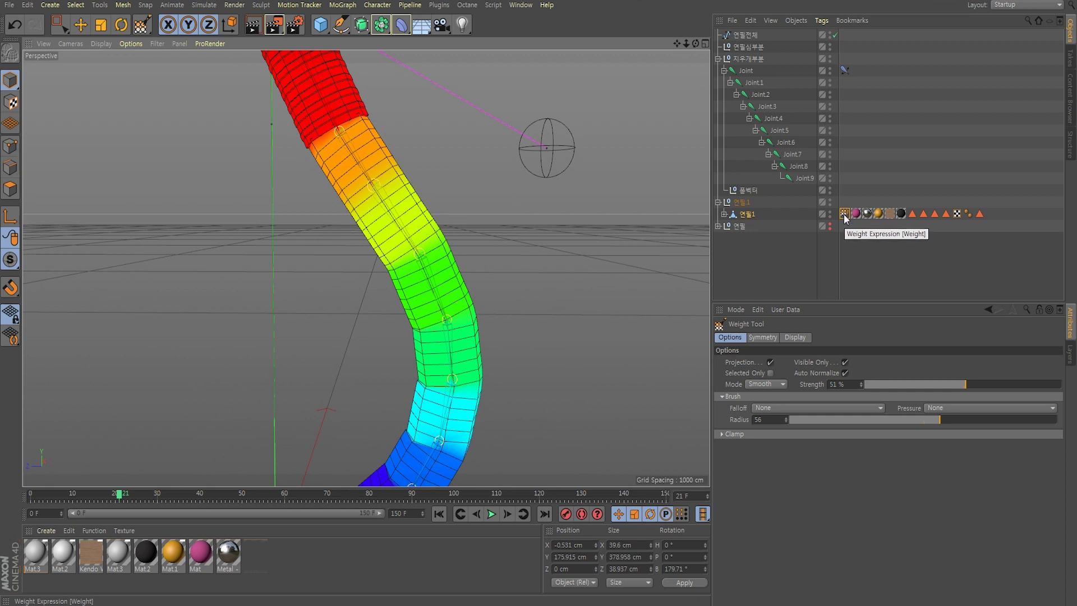
Open the Weight Manager beside the pencil and inspect Joint.2's weights around the bend
{"action": "double_click", "coordinate": [844, 214]}
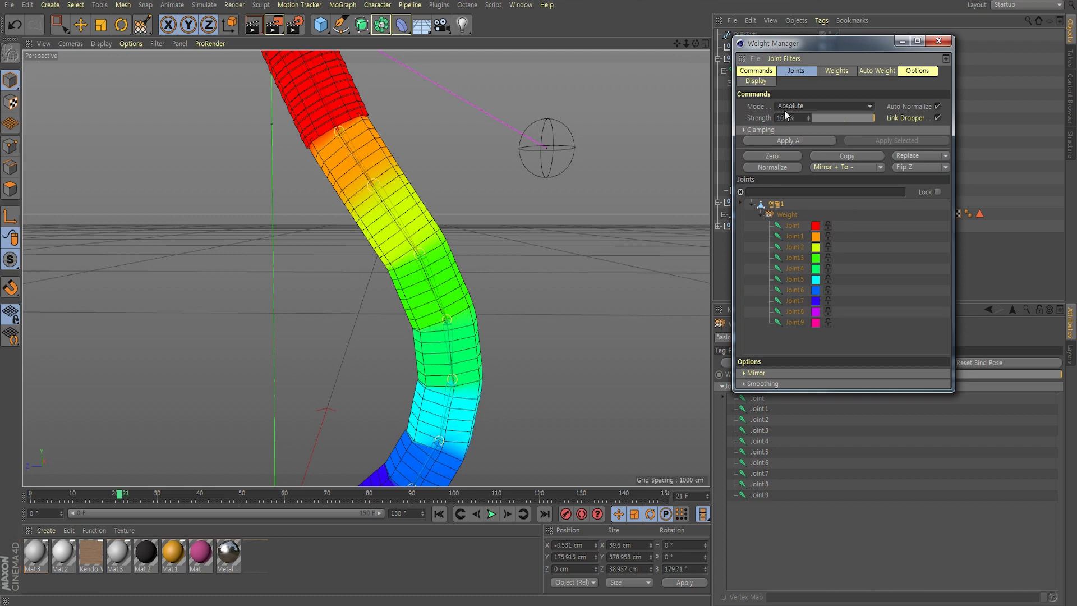
{"action": "left_click_drag", "start_coordinate": [794, 45], "coordinate": [609, 71]}
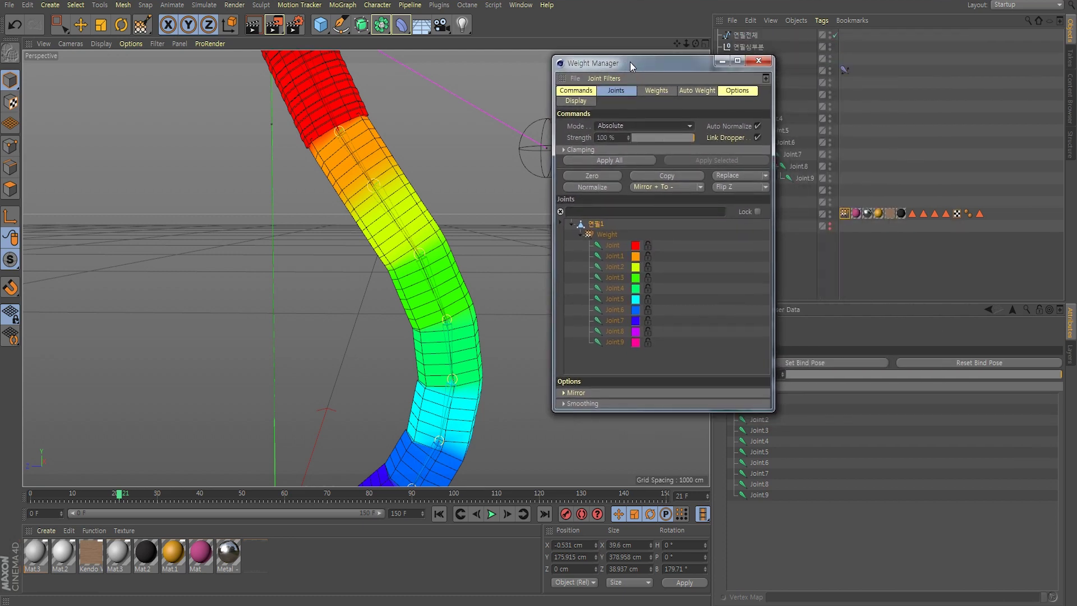
{"action": "left_click", "coordinate": [610, 261]}
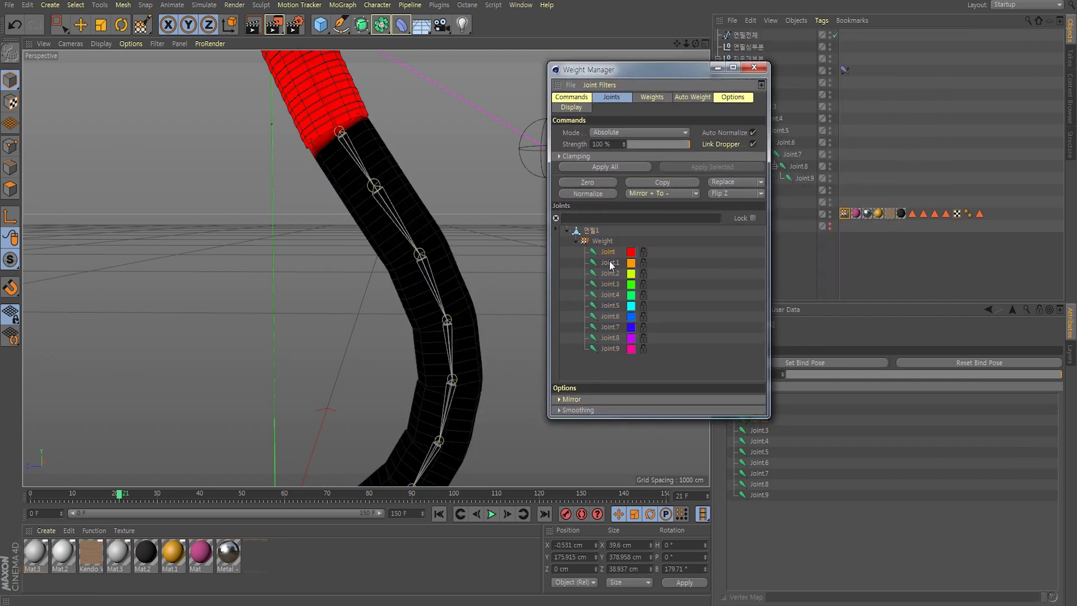
{"action": "left_click", "coordinate": [607, 273]}
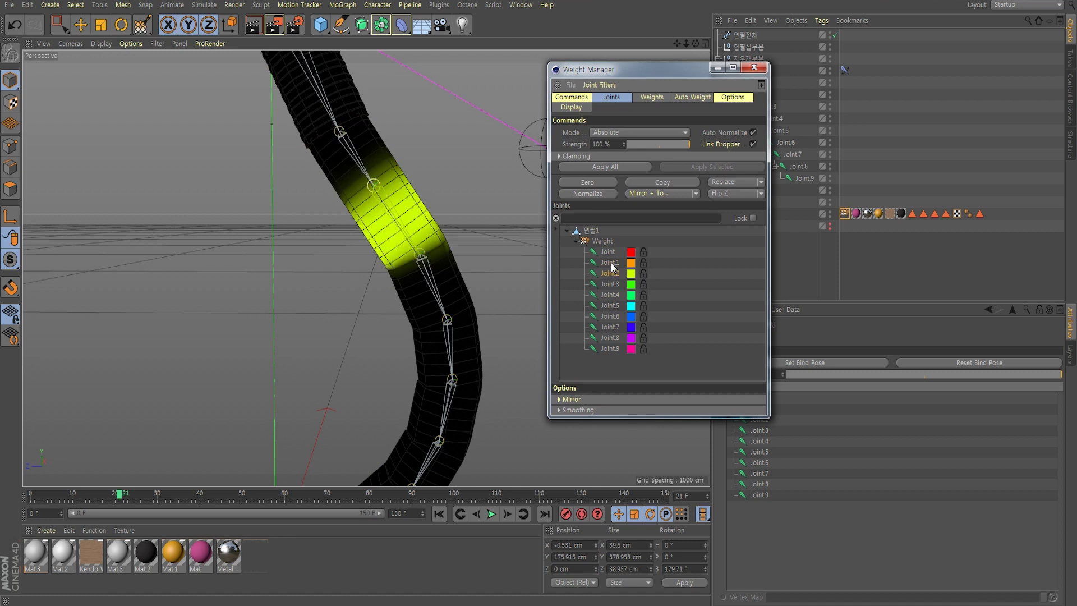
{"action": "left_click", "coordinate": [612, 264]}
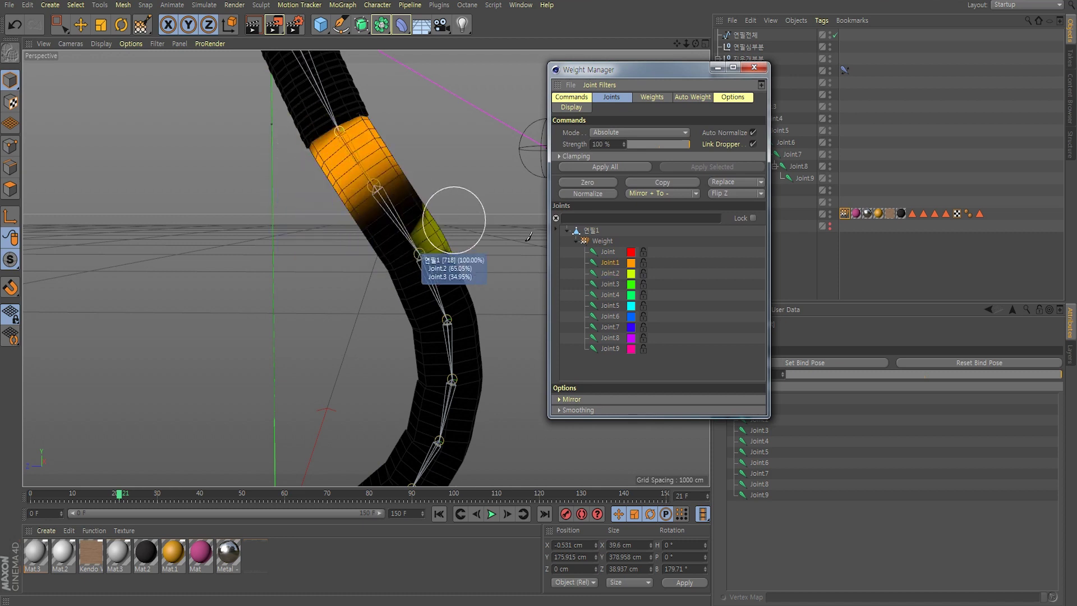
{"action": "left_click", "coordinate": [608, 274]}
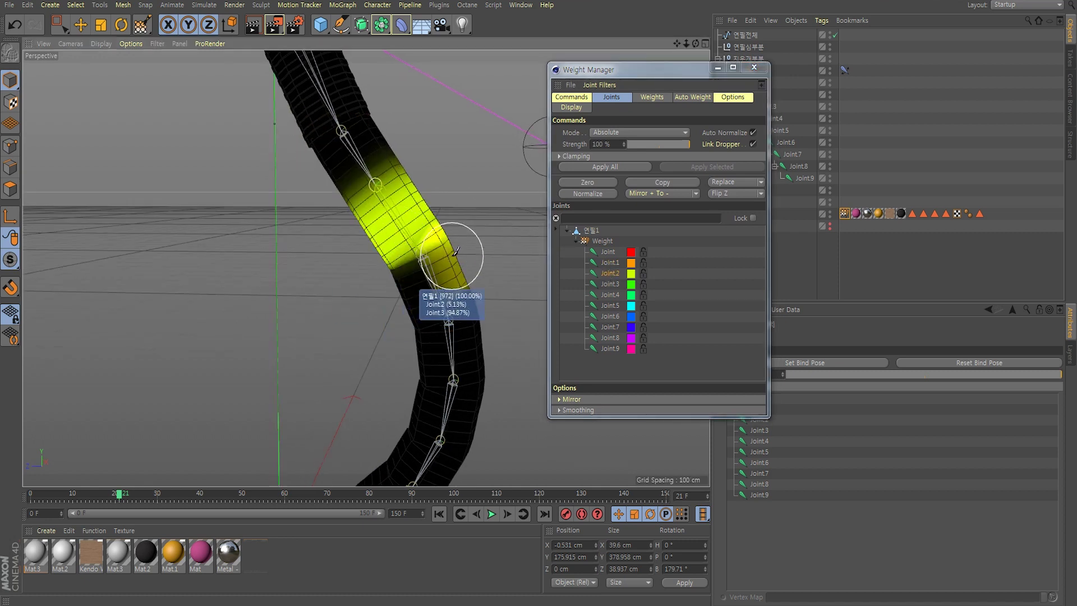
{"action": "left_click_drag", "start_coordinate": [404, 260], "coordinate": [354, 258], "text": "alt"}
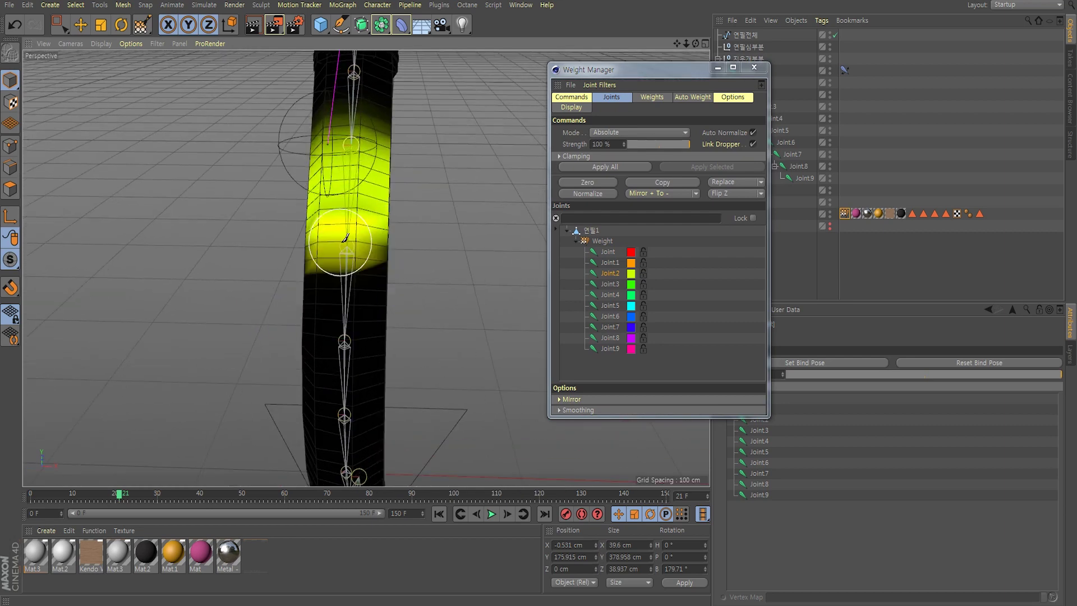
{"action": "mouse_move", "coordinate": [360, 229]}
{"action": "left_mouse_down", "text": "alt"}
{"action": "mouse_move", "coordinate": [327, 247]}
{"action": "mouse_move", "coordinate": [360, 240]}
{"action": "left_mouse_up", "text": "alt"}
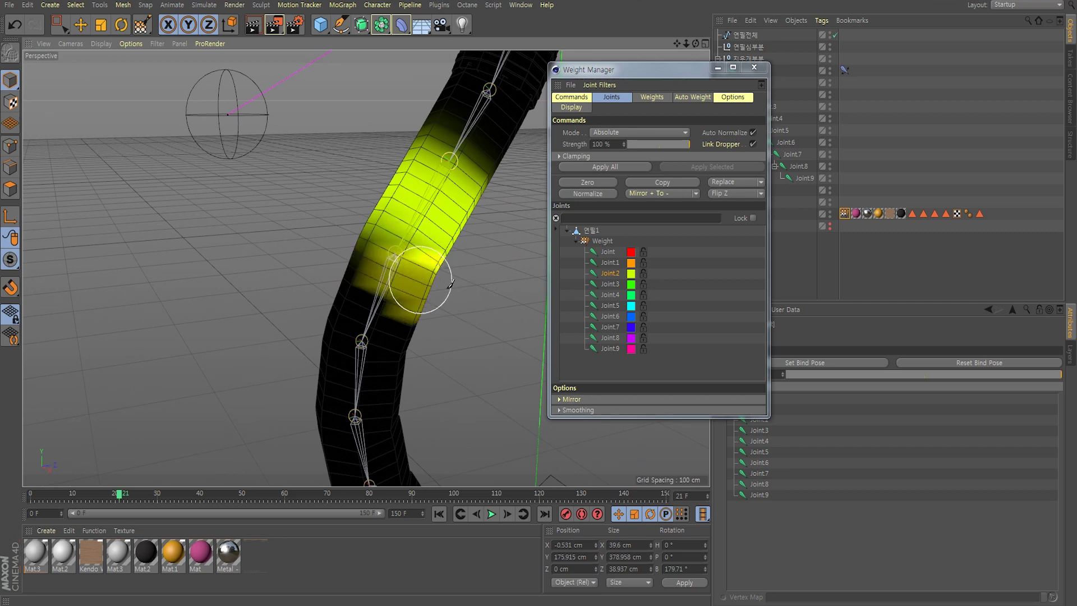
{"action": "left_click_drag", "start_coordinate": [487, 286], "coordinate": [408, 276], "text": "alt"}
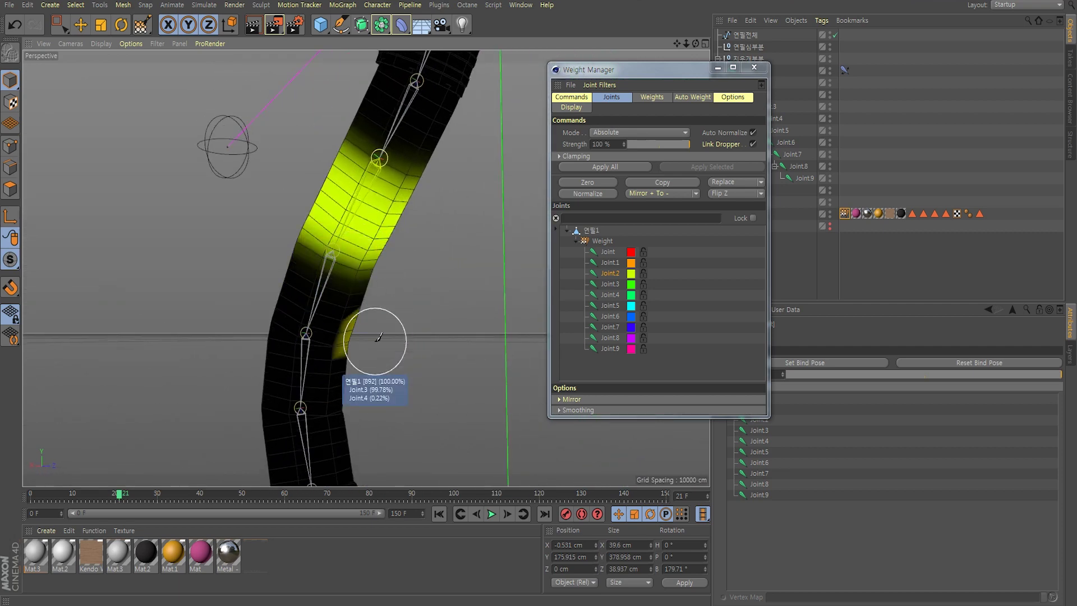
{"action": "left_click_drag", "start_coordinate": [349, 353], "coordinate": [397, 240], "text": "alt"}
{"action": "scroll", "coordinate": [410, 248], "scroll_direction": "up", "scroll_amount": 3}
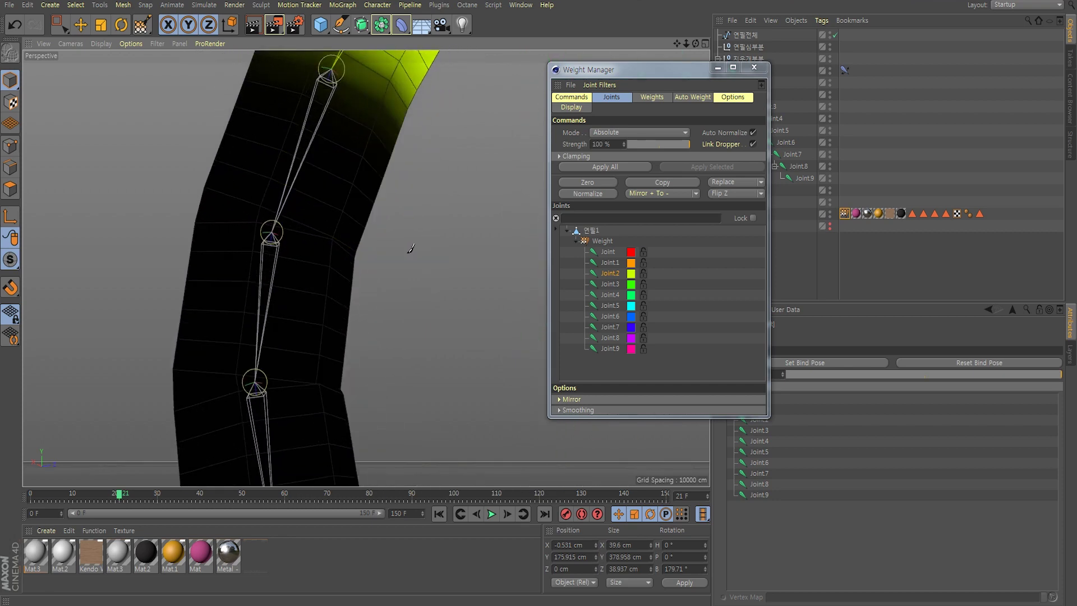
Paint Joint.3's weight across its lower border on the pencil body
{"action": "left_click", "coordinate": [615, 284]}
{"action": "left_click_drag", "start_coordinate": [391, 280], "coordinate": [344, 286], "text": "alt"}
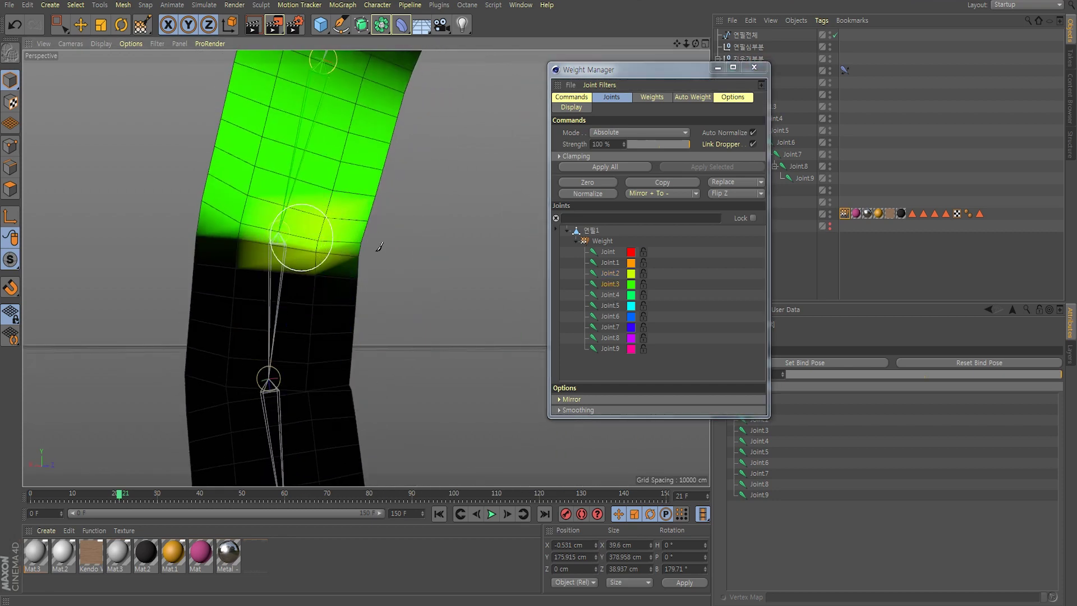
{"action": "mouse_move", "coordinate": [394, 247]}
{"action": "left_mouse_down", "text": "alt"}
{"action": "mouse_move", "coordinate": [339, 246]}
{"action": "mouse_move", "coordinate": [439, 231]}
{"action": "mouse_move", "coordinate": [300, 241]}
{"action": "left_mouse_up", "text": "alt"}
{"action": "left_click_drag", "start_coordinate": [339, 278], "coordinate": [421, 232], "text": "alt"}
Paint and blend Joint.4's weight along its lower transition and around the body
{"action": "left_click", "coordinate": [609, 295]}
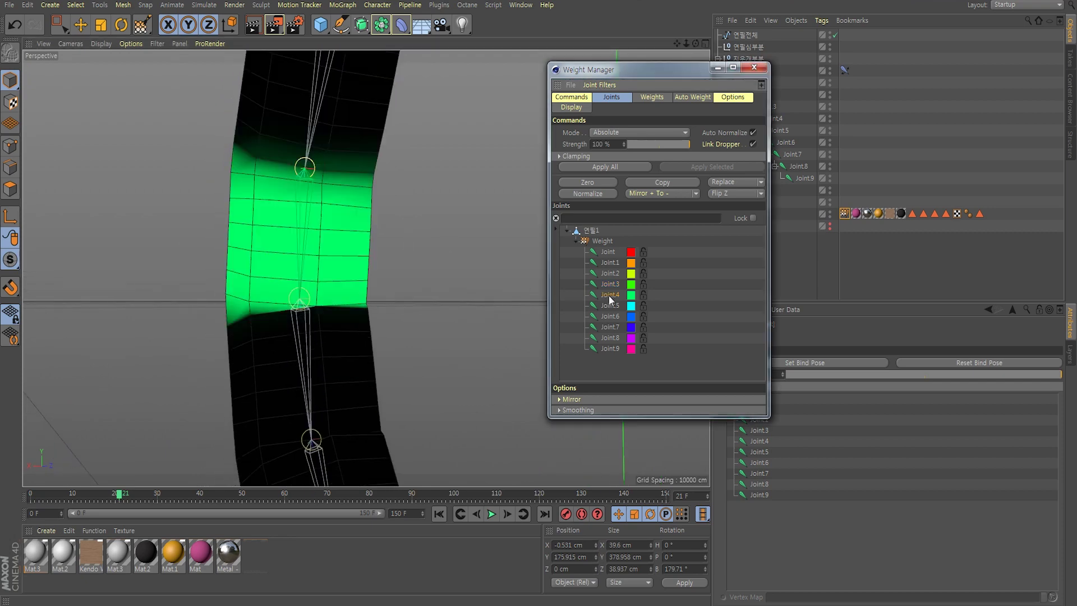
{"action": "left_click_drag", "start_coordinate": [385, 325], "coordinate": [349, 331], "text": "alt"}
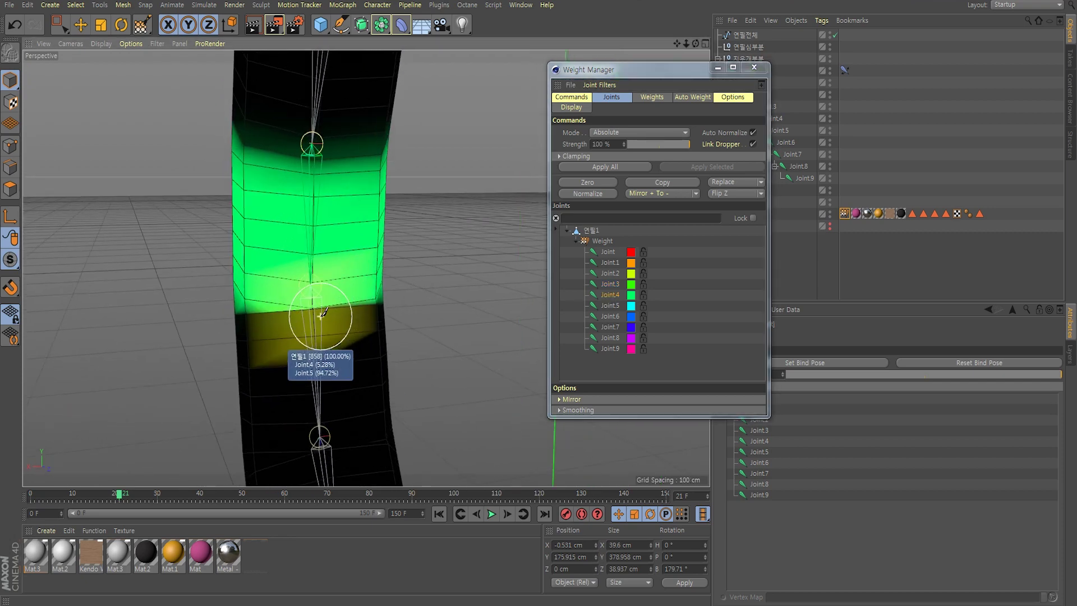
{"action": "scroll", "coordinate": [335, 312], "scroll_direction": "up", "scroll_amount": 3}
{"action": "scroll", "coordinate": [314, 308], "scroll_direction": "up", "scroll_amount": 2}
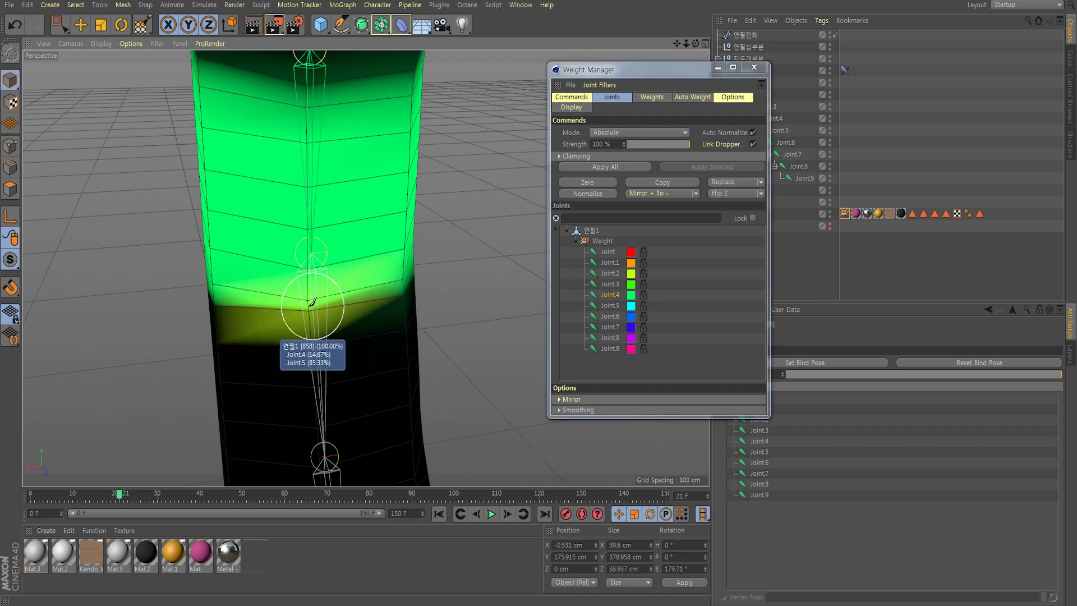
{"action": "left_click_drag", "start_coordinate": [427, 274], "coordinate": [409, 284], "text": "alt"}
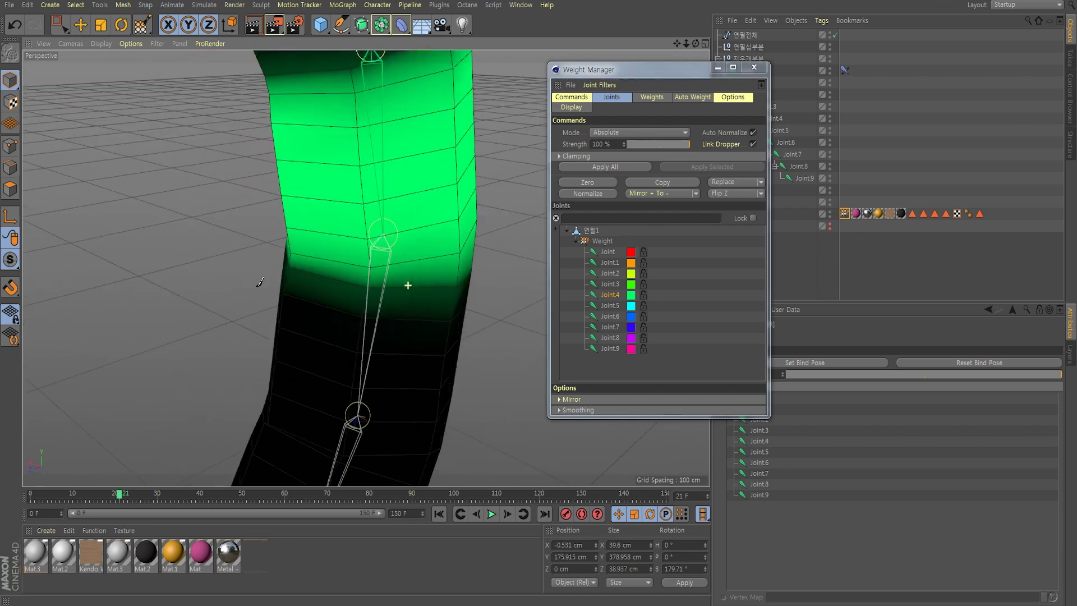
{"action": "left_click_drag", "start_coordinate": [512, 240], "coordinate": [481, 259], "text": "alt"}
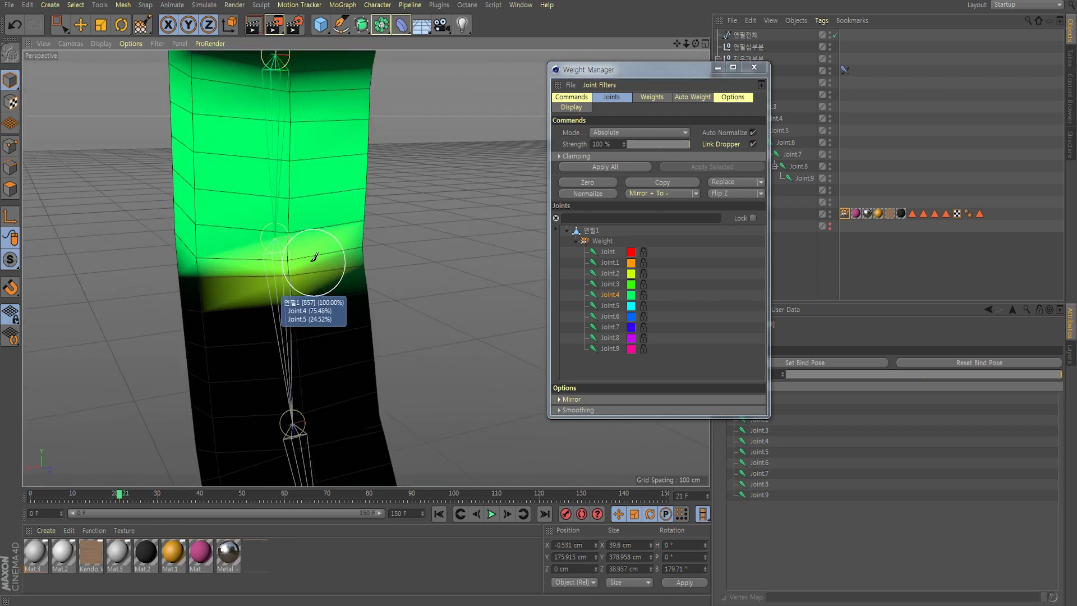
{"action": "left_click_drag", "start_coordinate": [372, 283], "coordinate": [331, 283], "text": "alt"}
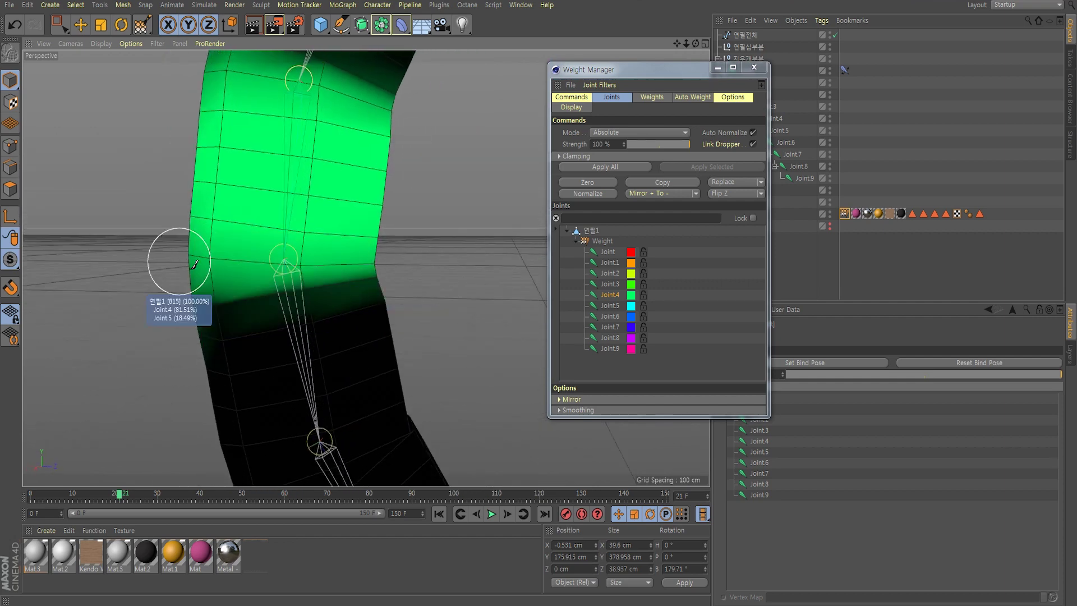
{"action": "mouse_move", "coordinate": [180, 252]}
{"action": "left_mouse_down", "text": "alt"}
{"action": "mouse_move", "coordinate": [243, 276]}
{"action": "mouse_move", "coordinate": [247, 299]}
{"action": "mouse_move", "coordinate": [337, 300]}
{"action": "mouse_move", "coordinate": [348, 312]}
{"action": "mouse_move", "coordinate": [345, 267]}
{"action": "left_mouse_up", "text": "alt"}
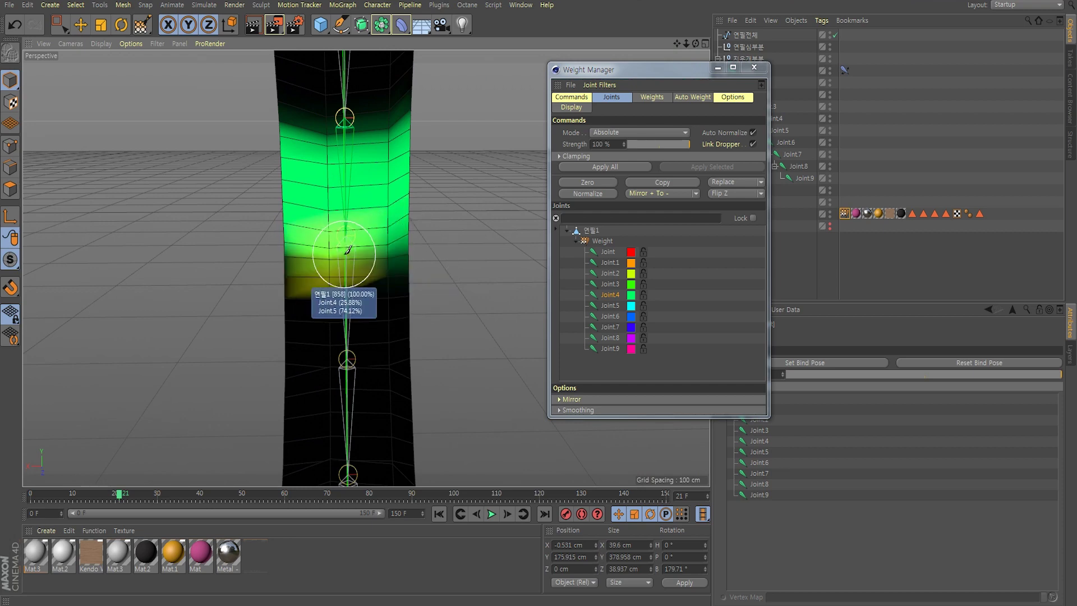
{"action": "mouse_move", "coordinate": [440, 240]}
{"action": "left_mouse_down", "text": "alt"}
{"action": "mouse_move", "coordinate": [392, 246]}
{"action": "mouse_move", "coordinate": [413, 253]}
{"action": "mouse_move", "coordinate": [406, 278]}
{"action": "mouse_move", "coordinate": [363, 276]}
{"action": "mouse_move", "coordinate": [409, 252]}
{"action": "mouse_move", "coordinate": [380, 299]}
{"action": "mouse_move", "coordinate": [344, 308]}
{"action": "mouse_move", "coordinate": [308, 268]}
{"action": "left_mouse_up", "text": "alt"}
Paint and smooth Joint.5's weight along its lower boundary
{"action": "left_click", "coordinate": [606, 310]}
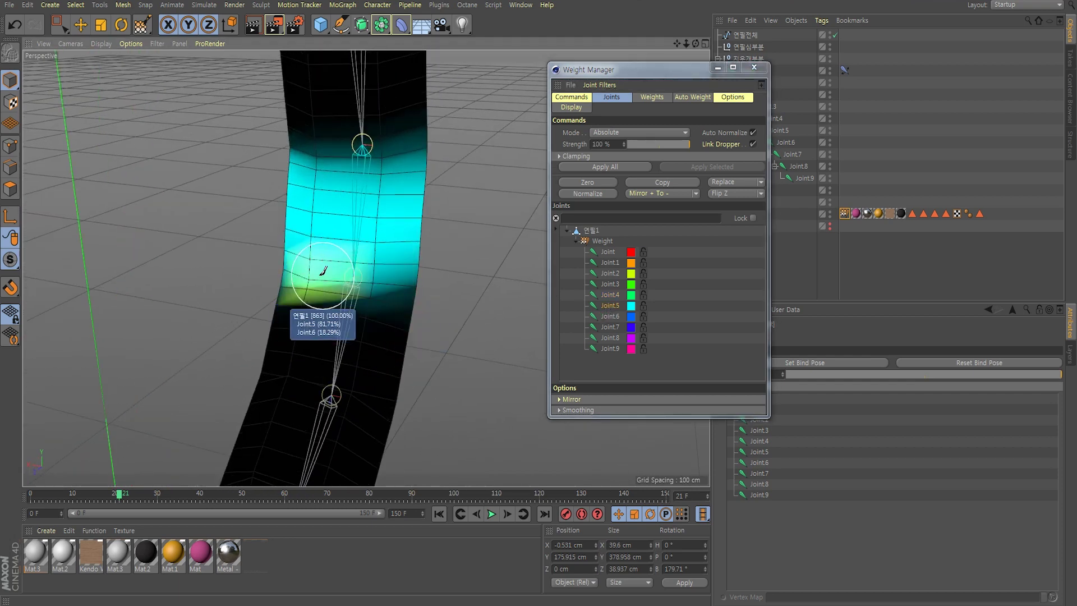
{"action": "left_click_drag", "start_coordinate": [409, 264], "coordinate": [356, 312], "text": "alt"}
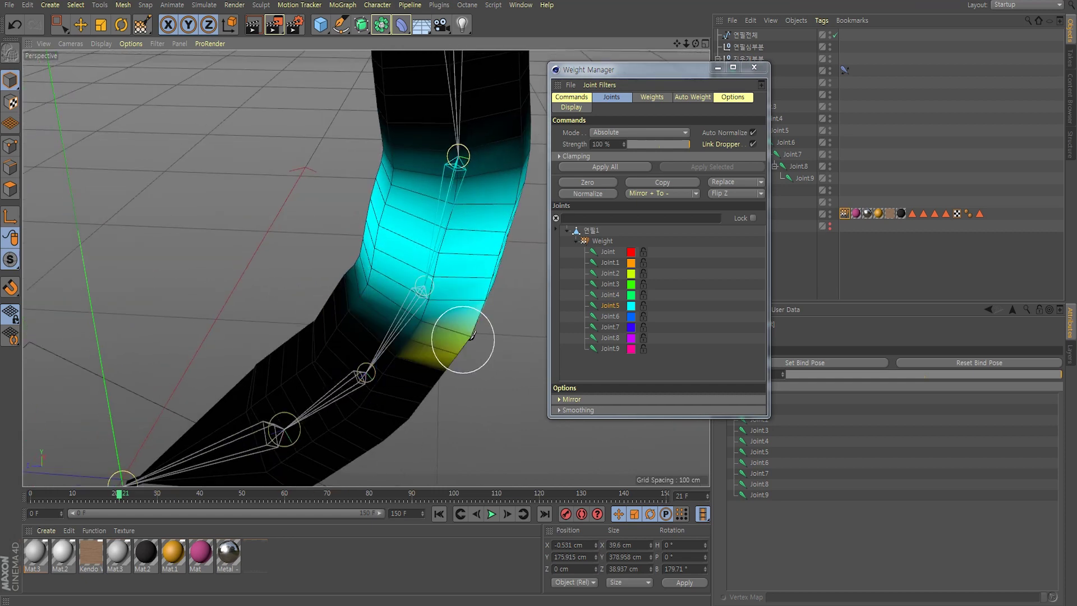
{"action": "mouse_move", "coordinate": [472, 335]}
{"action": "left_mouse_down", "text": "alt"}
{"action": "mouse_move", "coordinate": [426, 289]}
{"action": "mouse_move", "coordinate": [393, 281]}
{"action": "mouse_move", "coordinate": [407, 302]}
{"action": "mouse_move", "coordinate": [332, 277]}
{"action": "left_mouse_up", "text": "alt"}
{"action": "mouse_move", "coordinate": [420, 284]}
{"action": "left_mouse_down", "text": "alt"}
{"action": "mouse_move", "coordinate": [441, 284]}
{"action": "mouse_move", "coordinate": [427, 306]}
{"action": "left_mouse_up", "text": "alt"}
Paint Joint.6's weight along the bend, blending it into Joint.7's area
{"action": "left_click", "coordinate": [610, 316]}
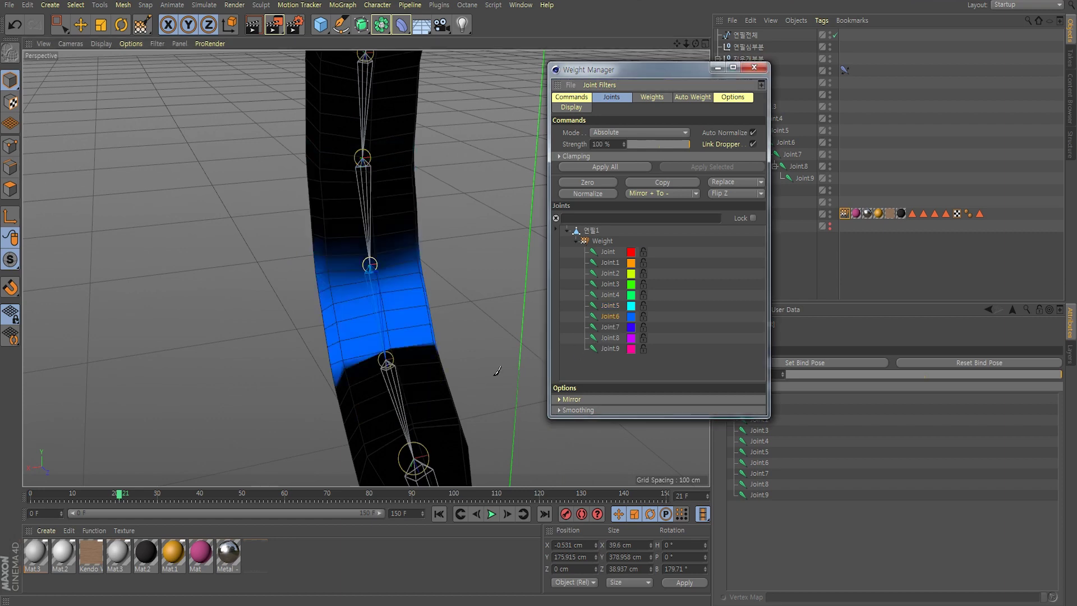
{"action": "left_click_drag", "start_coordinate": [492, 372], "coordinate": [398, 300], "text": "alt"}
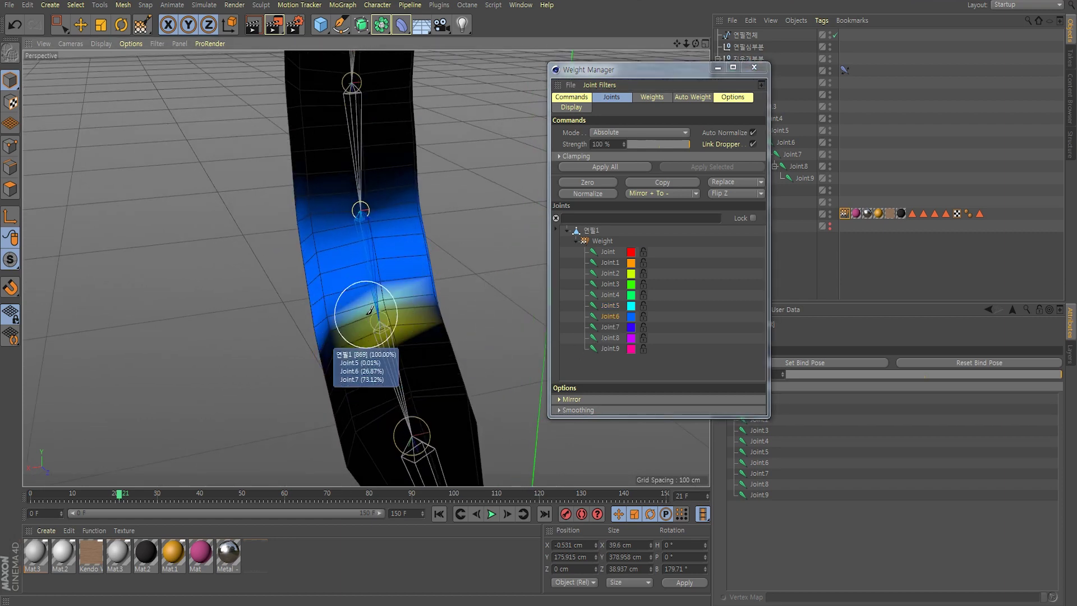
{"action": "mouse_move", "coordinate": [361, 312]}
{"action": "left_mouse_down", "text": "alt"}
{"action": "mouse_move", "coordinate": [373, 288]}
{"action": "mouse_move", "coordinate": [384, 303]}
{"action": "left_mouse_up", "text": "alt"}
{"action": "mouse_move", "coordinate": [449, 304]}
{"action": "left_mouse_down", "text": "alt"}
{"action": "mouse_move", "coordinate": [438, 297]}
{"action": "mouse_move", "coordinate": [412, 324]}
{"action": "mouse_move", "coordinate": [429, 320]}
{"action": "left_mouse_up", "text": "alt"}
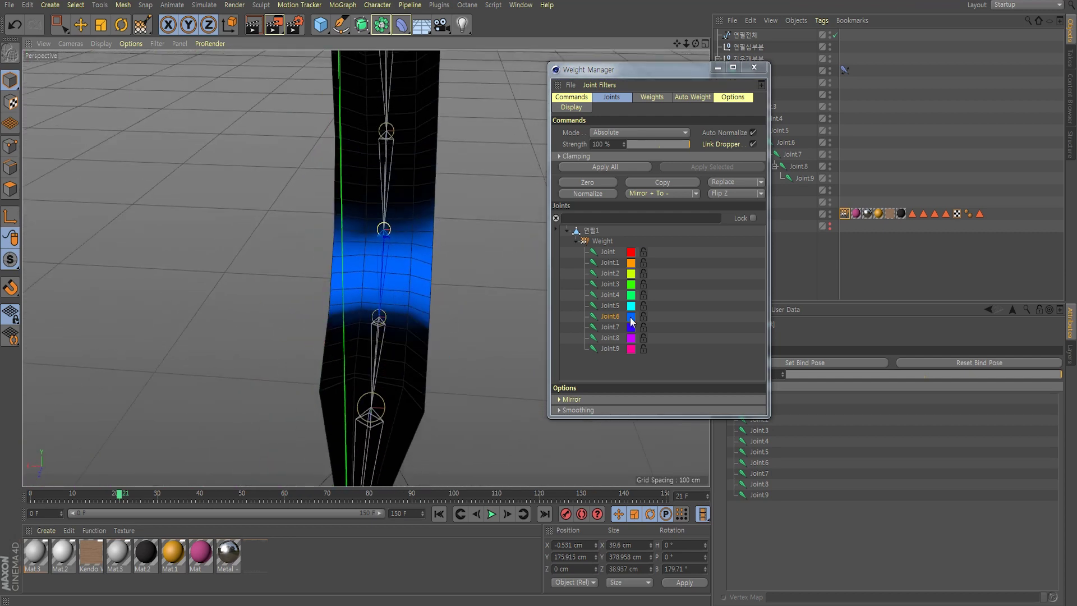
Paint Joint.7's weight in the band just above the pencil tip
{"action": "left_click", "coordinate": [610, 327]}
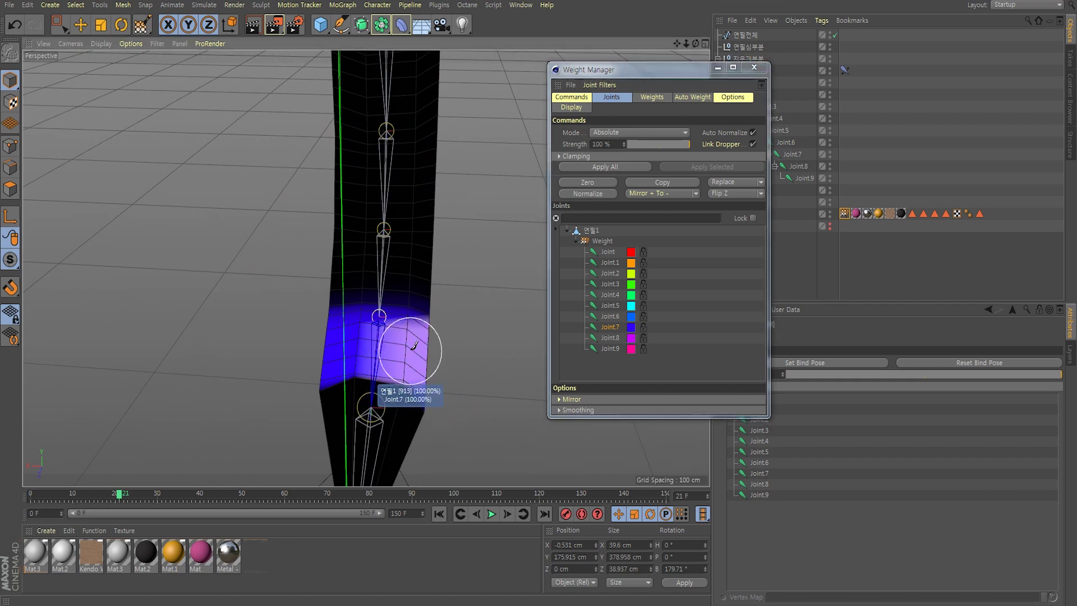
{"action": "left_click_drag", "start_coordinate": [405, 356], "coordinate": [365, 268], "text": "alt"}
{"action": "mouse_move", "coordinate": [504, 239]}
{"action": "left_mouse_down", "text": "alt"}
{"action": "mouse_move", "coordinate": [432, 274]}
{"action": "mouse_move", "coordinate": [422, 264]}
{"action": "left_mouse_up", "text": "alt"}
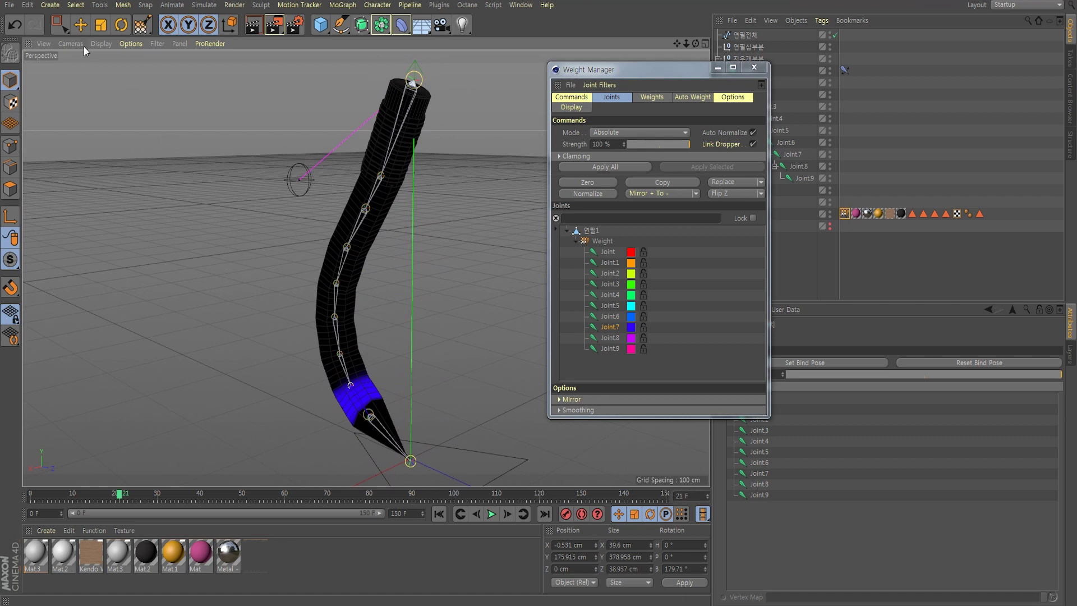
Switch to the Move tool and close the Weight Manager to show the textured pencil
{"action": "left_click", "coordinate": [80, 24]}
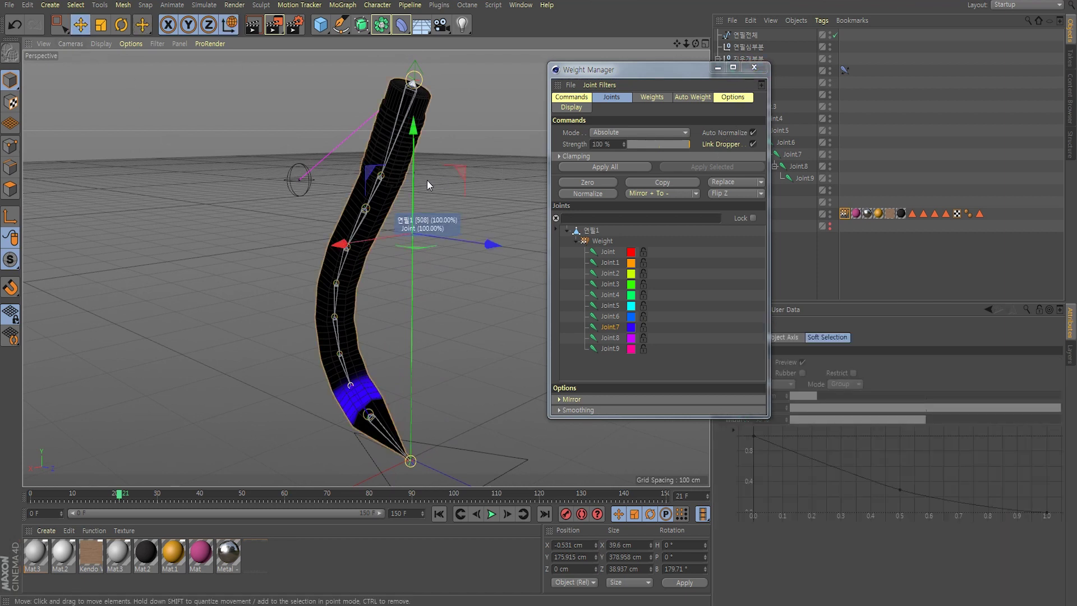
{"action": "mouse_move", "coordinate": [427, 180]}
{"action": "left_mouse_down", "text": "alt"}
{"action": "mouse_move", "coordinate": [392, 261]}
{"action": "mouse_move", "coordinate": [441, 256]}
{"action": "left_mouse_up", "text": "alt"}
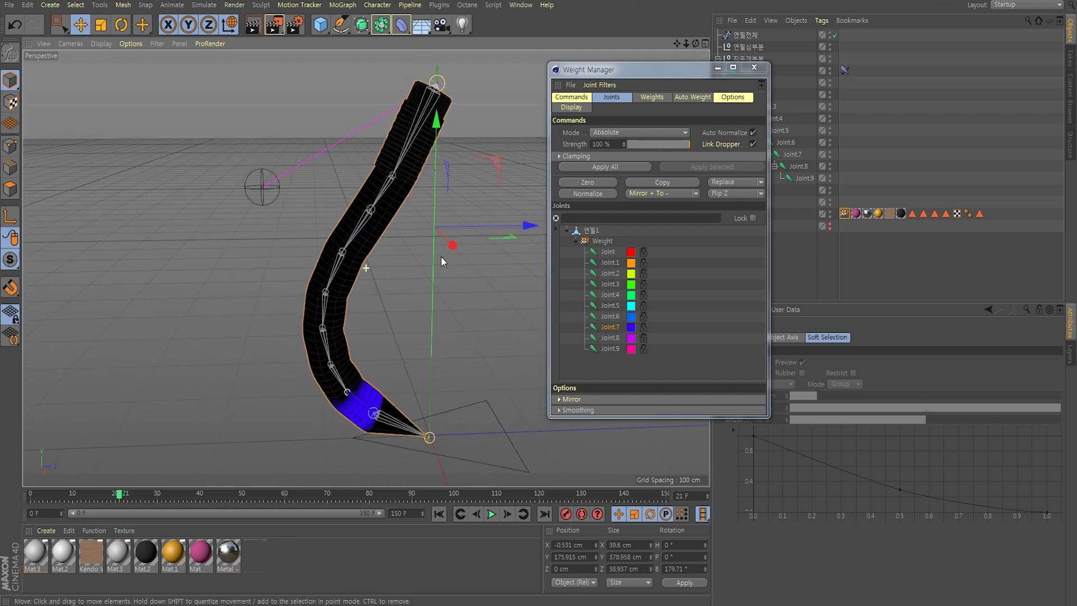
{"action": "left_click", "coordinate": [754, 67]}
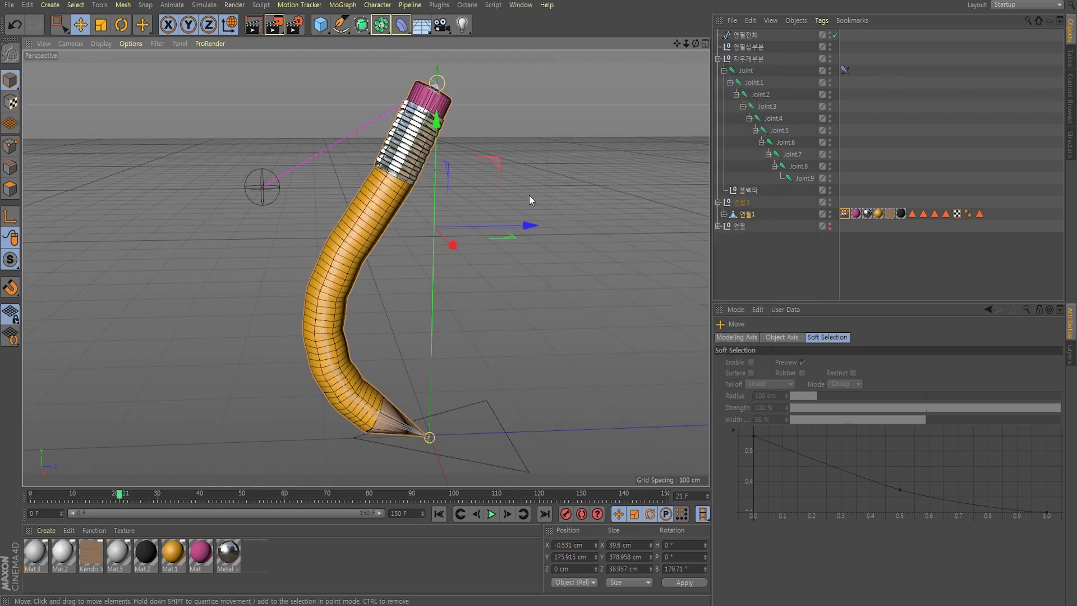
{"action": "mouse_move", "coordinate": [446, 210]}
{"action": "left_mouse_down", "text": "alt"}
{"action": "mouse_move", "coordinate": [399, 237]}
{"action": "mouse_move", "coordinate": [452, 227]}
{"action": "mouse_move", "coordinate": [332, 243]}
{"action": "mouse_move", "coordinate": [402, 217]}
{"action": "mouse_move", "coordinate": [405, 233]}
{"action": "left_mouse_up", "text": "alt"}
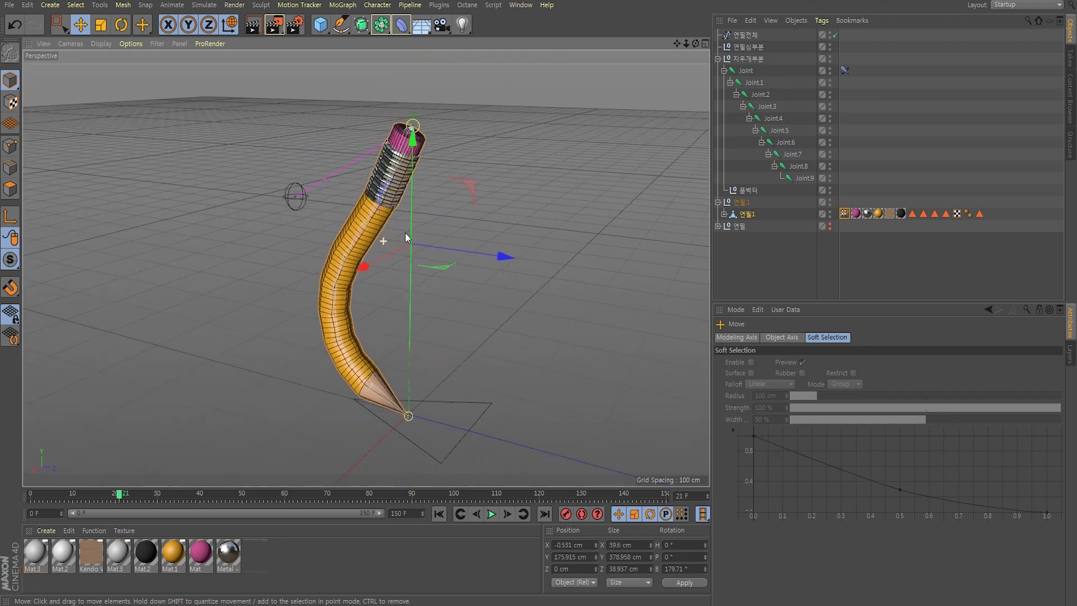
Move 지우개부분 along Y in its Coord settings until the pencil stands straight
{"action": "left_click", "coordinate": [948, 130]}
{"action": "left_click", "coordinate": [753, 59]}
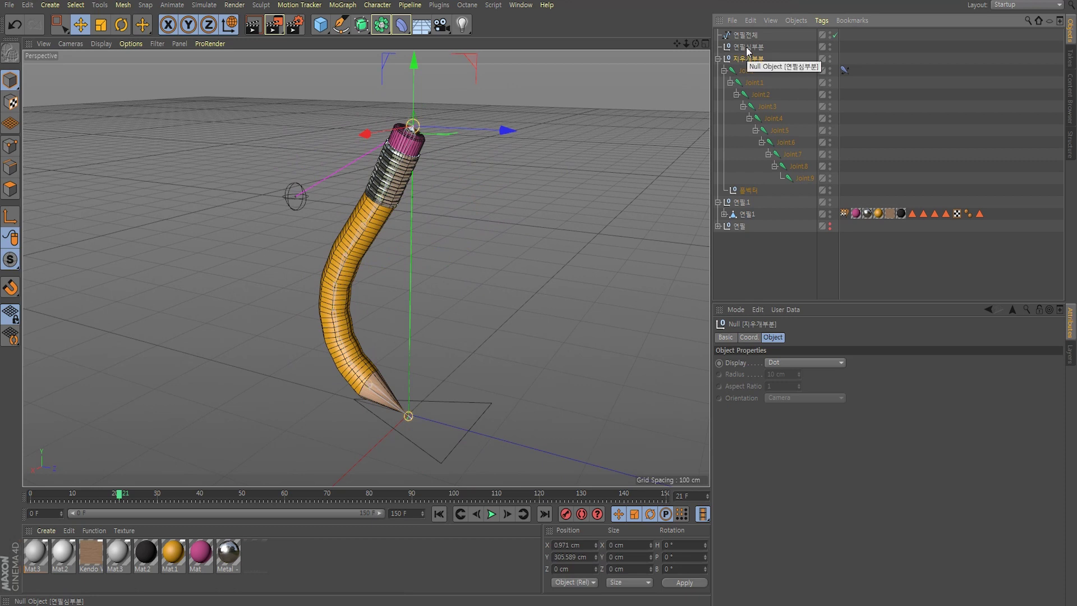
{"action": "left_click", "coordinate": [749, 337]}
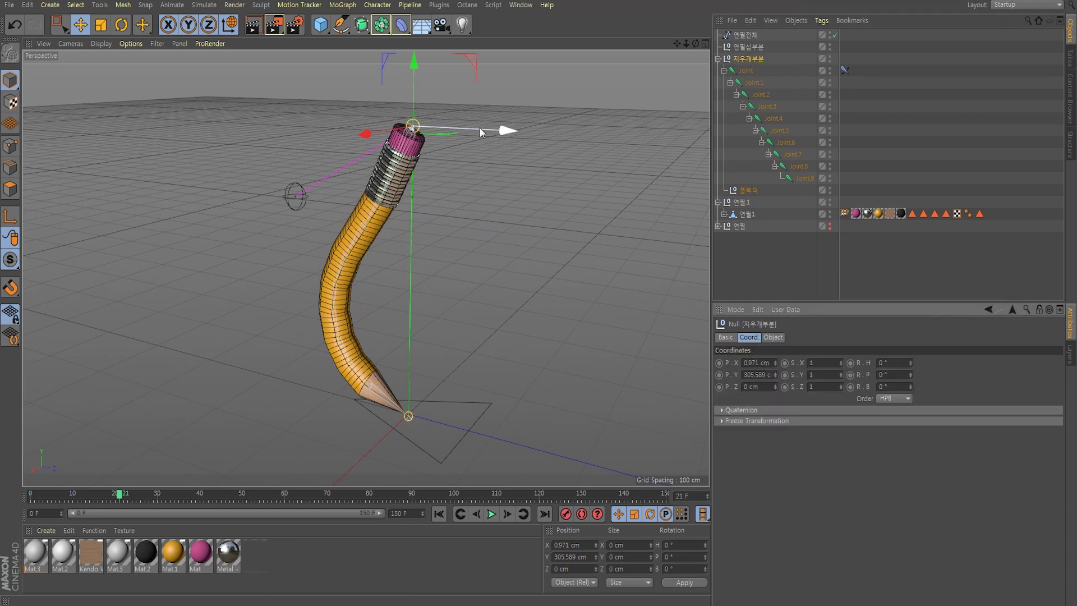
{"action": "left_click_drag", "start_coordinate": [414, 63], "coordinate": [420, 39]}
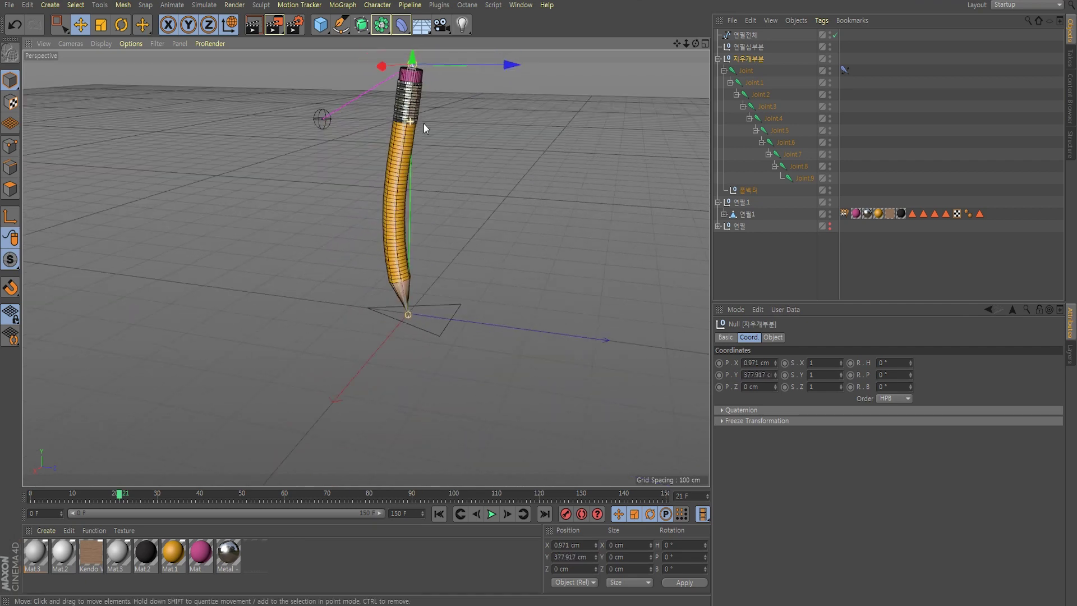
{"action": "mouse_move", "coordinate": [423, 123]}
{"action": "left_mouse_down", "text": "alt"}
{"action": "mouse_move", "coordinate": [409, 207]}
{"action": "mouse_move", "coordinate": [362, 170]}
{"action": "mouse_move", "coordinate": [428, 89]}
{"action": "mouse_move", "coordinate": [459, 197]}
{"action": "mouse_move", "coordinate": [341, 215]}
{"action": "left_mouse_up", "text": "alt"}
{"action": "mouse_move", "coordinate": [455, 219]}
{"action": "left_mouse_down", "text": "alt"}
{"action": "mouse_move", "coordinate": [385, 211]}
{"action": "mouse_move", "coordinate": [406, 202]}
{"action": "left_mouse_up", "text": "alt"}
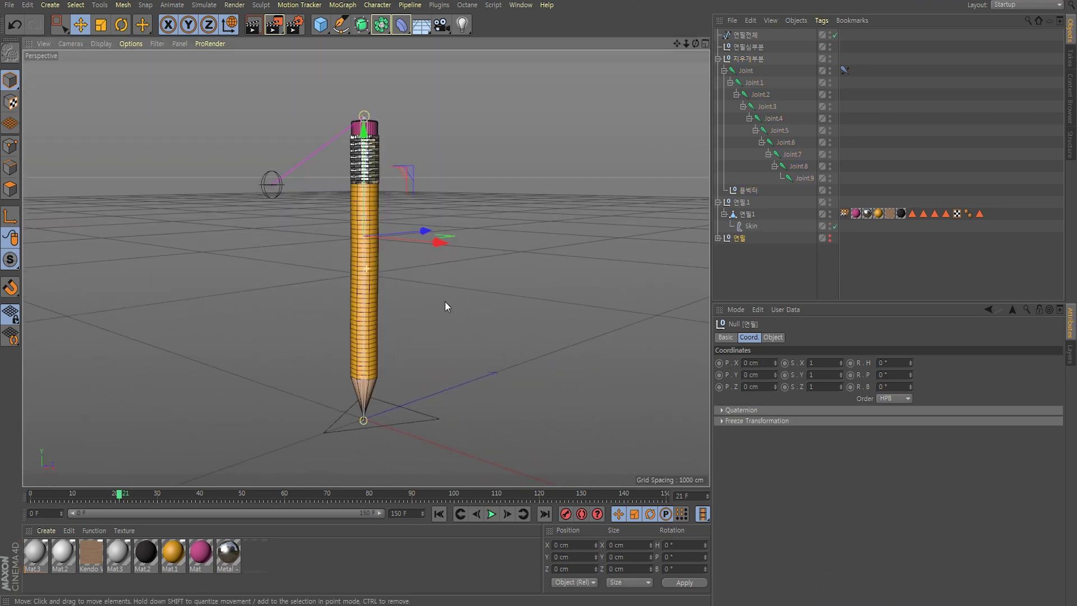
Parent 연필심부분, 지우개부분 and 연필1 under the 연필전체 spline
{"action": "scroll", "coordinate": [445, 302], "scroll_direction": "up", "scroll_amount": 2}
{"action": "scroll", "coordinate": [456, 293], "scroll_direction": "up", "scroll_amount": 2}
{"action": "scroll", "coordinate": [452, 292], "scroll_direction": "down", "scroll_amount": 2}
{"action": "scroll", "coordinate": [450, 294], "scroll_direction": "down", "scroll_amount": 1}
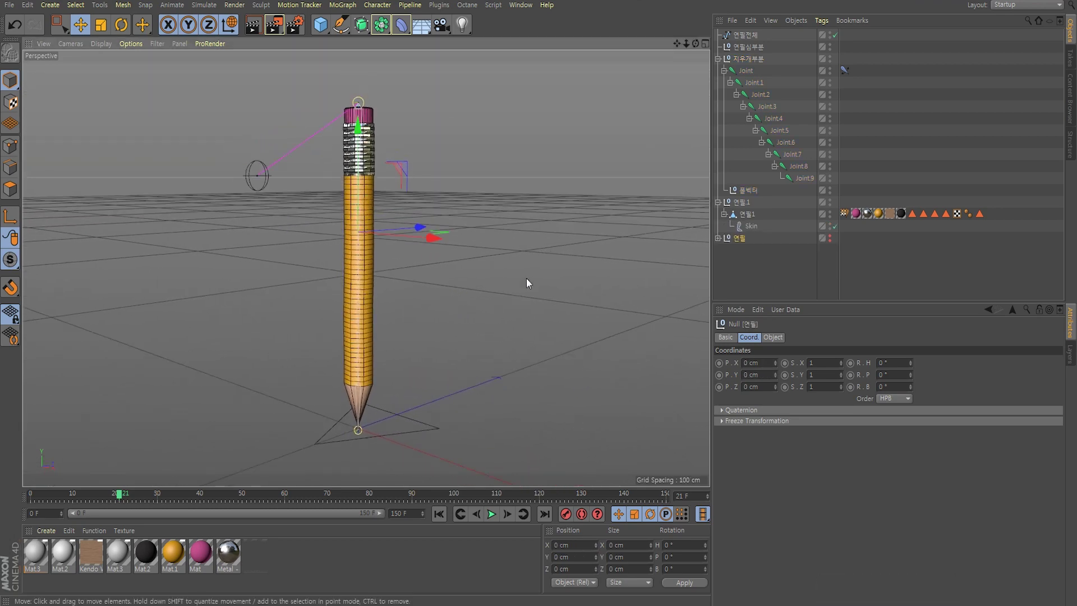
{"action": "left_click", "coordinate": [748, 36]}
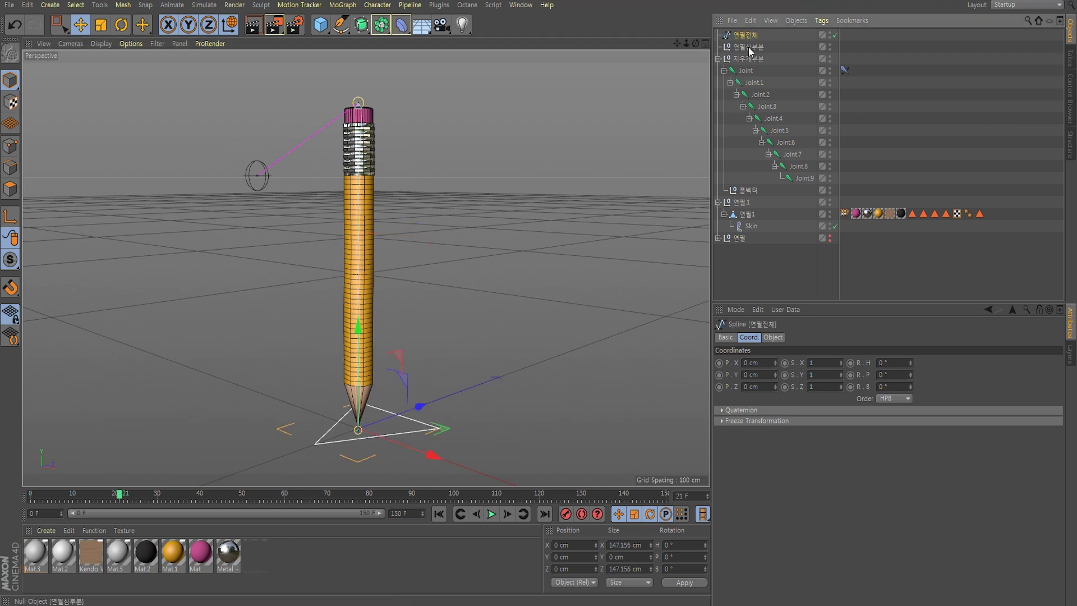
{"action": "left_click", "coordinate": [748, 46]}
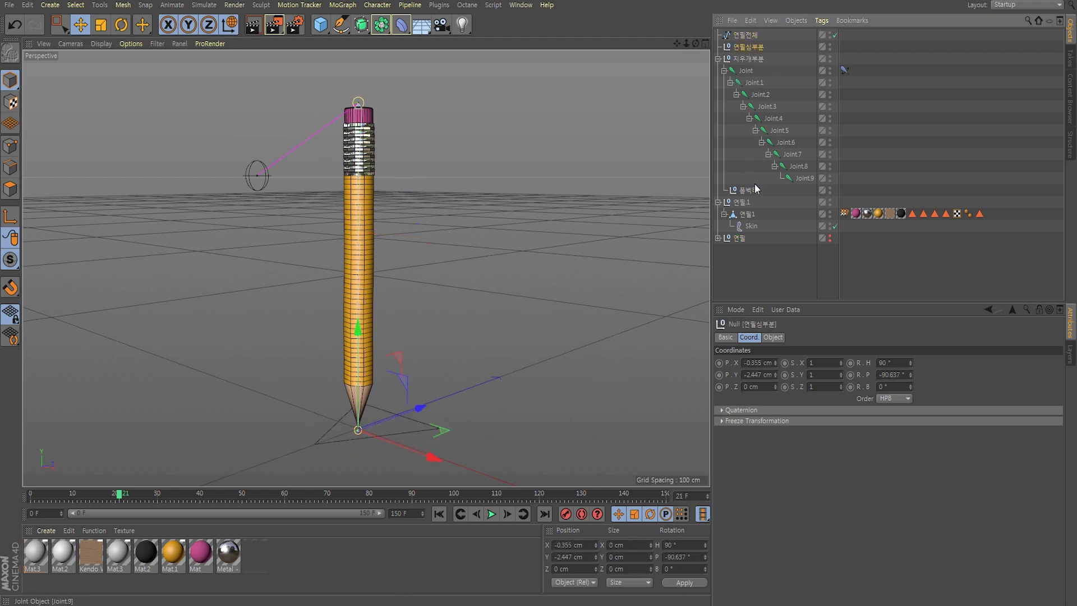
{"action": "left_click", "coordinate": [718, 60]}
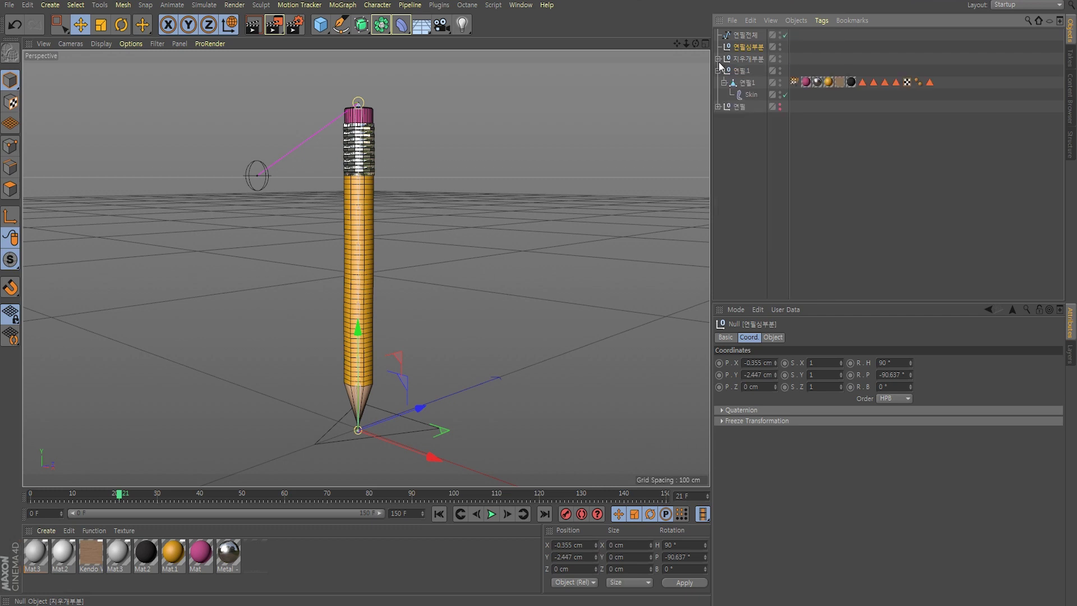
{"action": "left_click", "coordinate": [718, 70]}
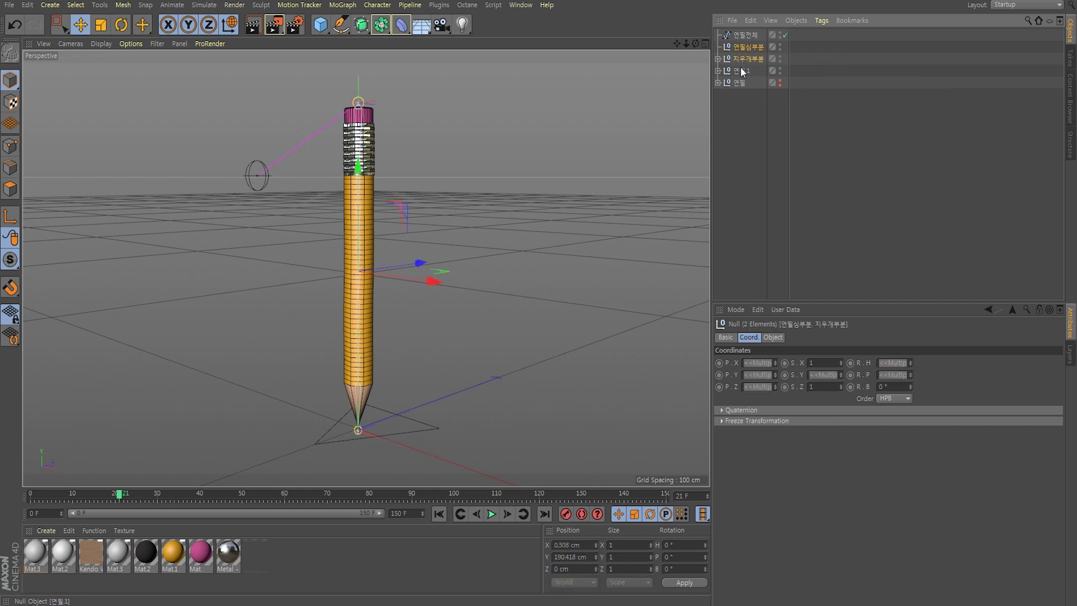
{"action": "left_click", "coordinate": [740, 67], "text": "shift"}
{"action": "left_click_drag", "start_coordinate": [746, 46], "coordinate": [746, 41]}
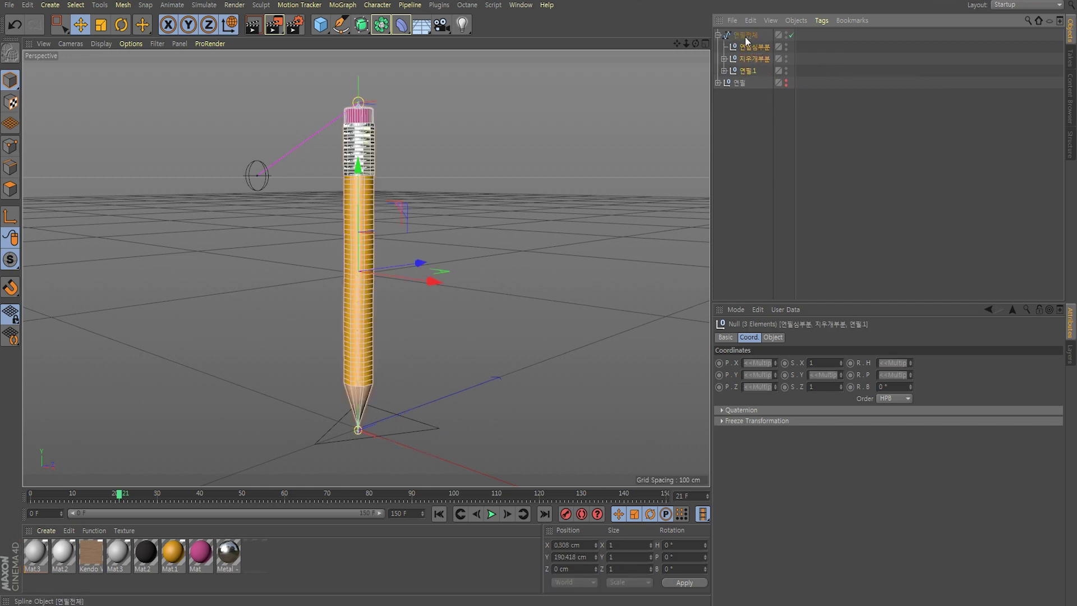
Expand 지우개부분 and 연필1 to check the hierarchy, then select 연필전체
{"action": "left_click", "coordinate": [747, 37]}
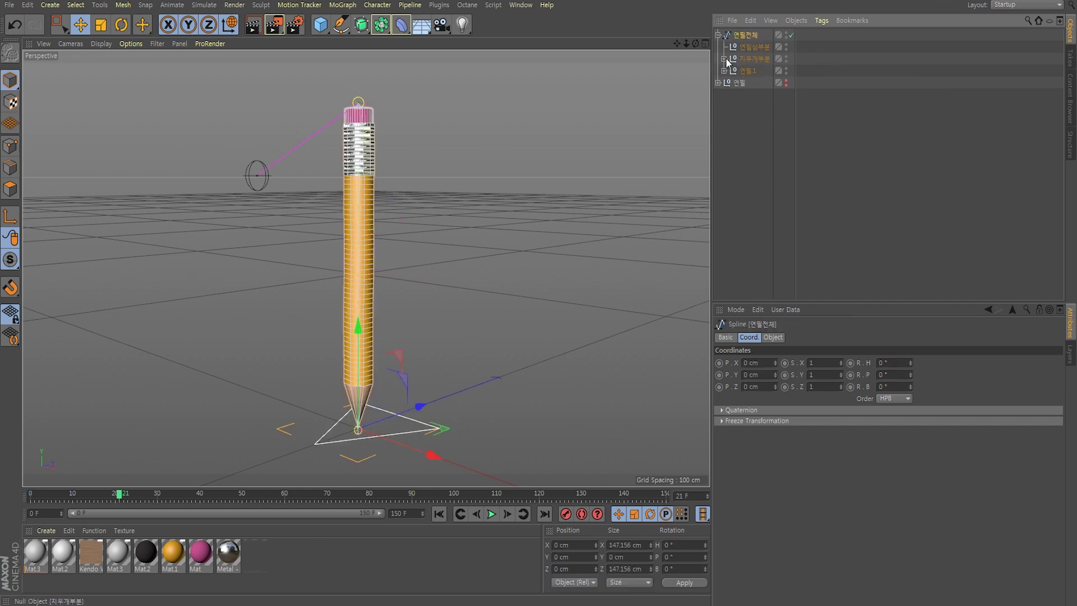
{"action": "left_click", "coordinate": [724, 59]}
{"action": "left_click", "coordinate": [724, 202]}
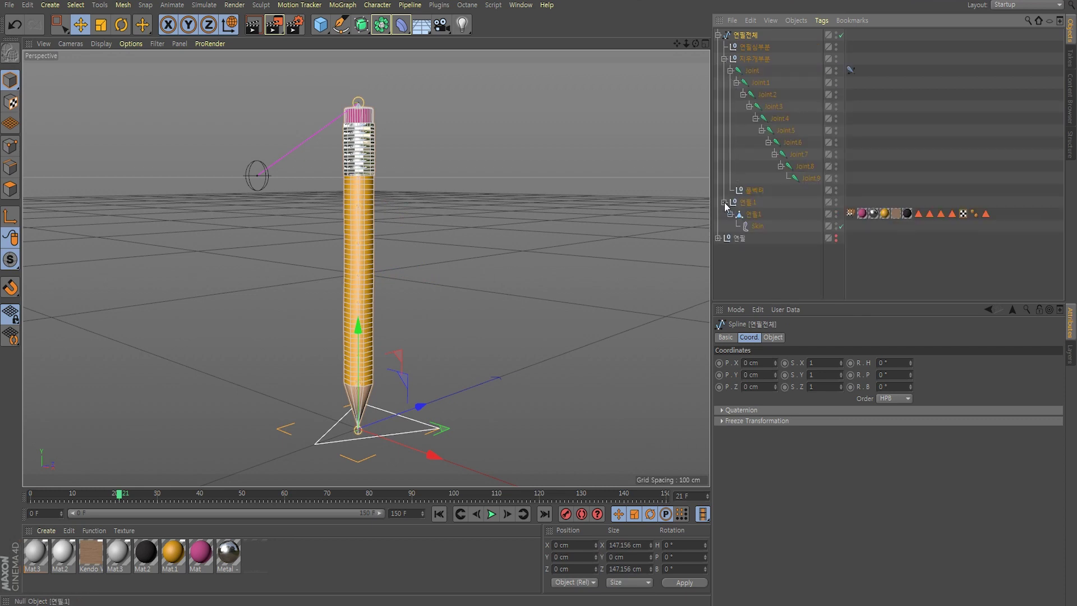
{"action": "mouse_move", "coordinate": [426, 238]}
{"action": "left_mouse_down", "text": "alt"}
{"action": "mouse_move", "coordinate": [425, 229]}
{"action": "mouse_move", "coordinate": [430, 247]}
{"action": "left_mouse_up", "text": "alt"}
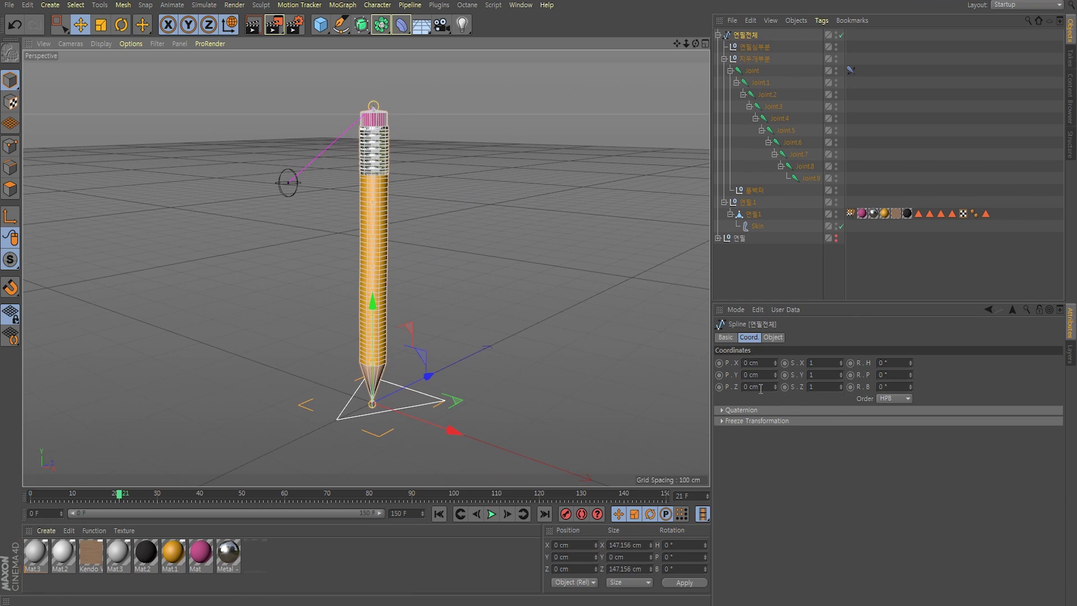
{"action": "left_click", "coordinate": [924, 111]}
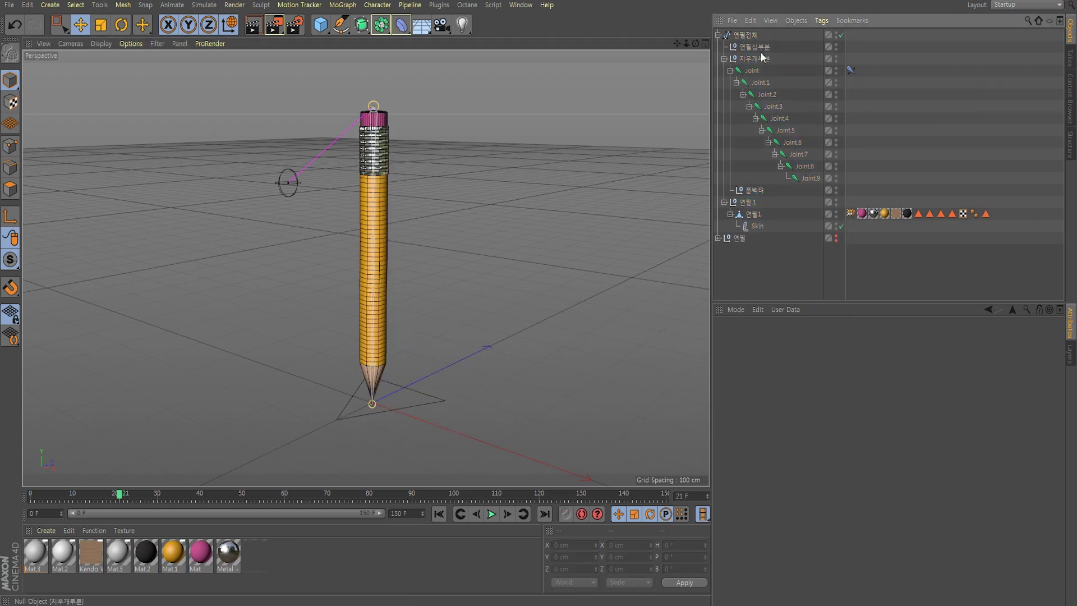
{"action": "left_click", "coordinate": [750, 37]}
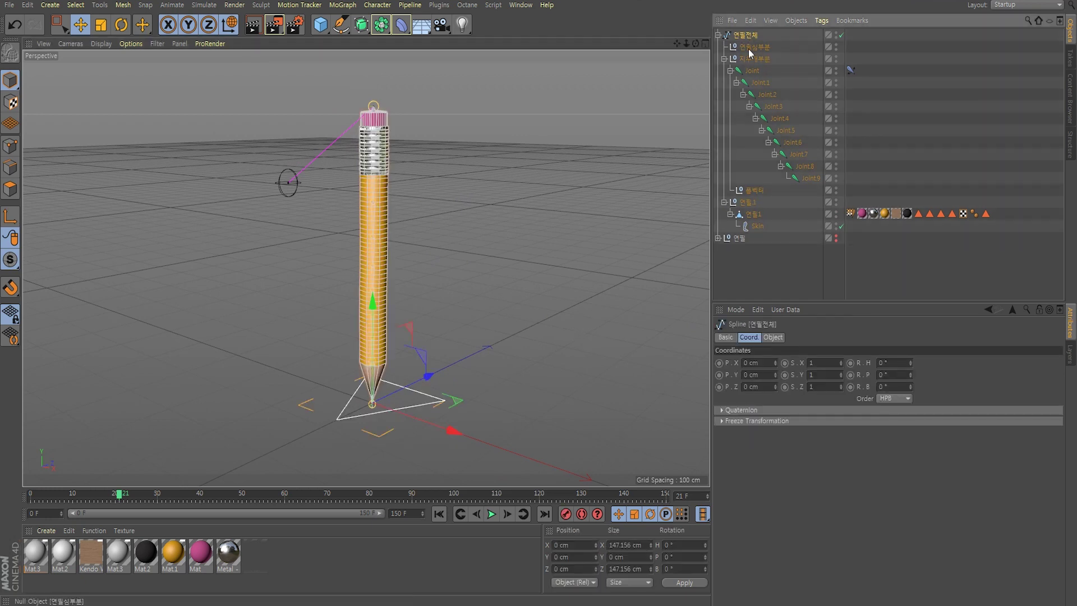
Apply Freeze All to the transforms of all 17 objects in the pencil hierarchy
{"action": "left_click", "coordinate": [755, 225], "text": "shift"}
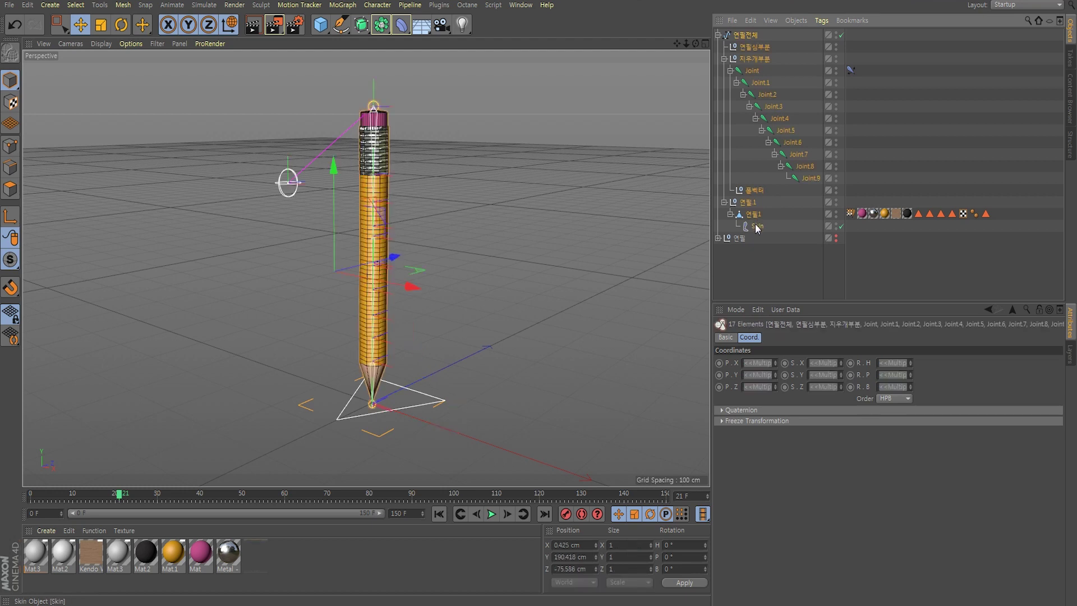
{"action": "left_click", "coordinate": [722, 420]}
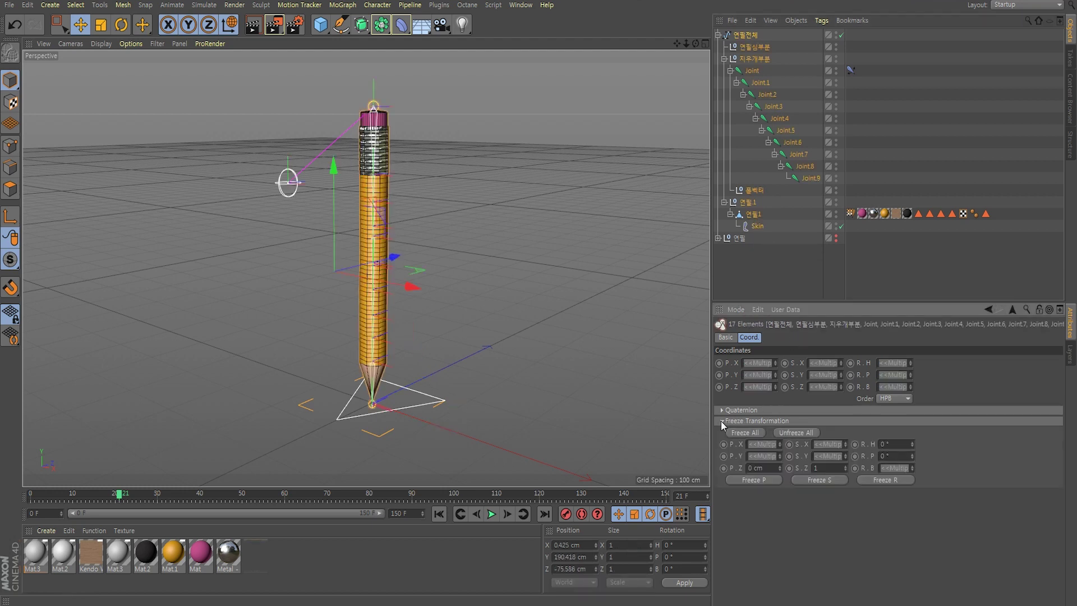
{"action": "left_click", "coordinate": [747, 431]}
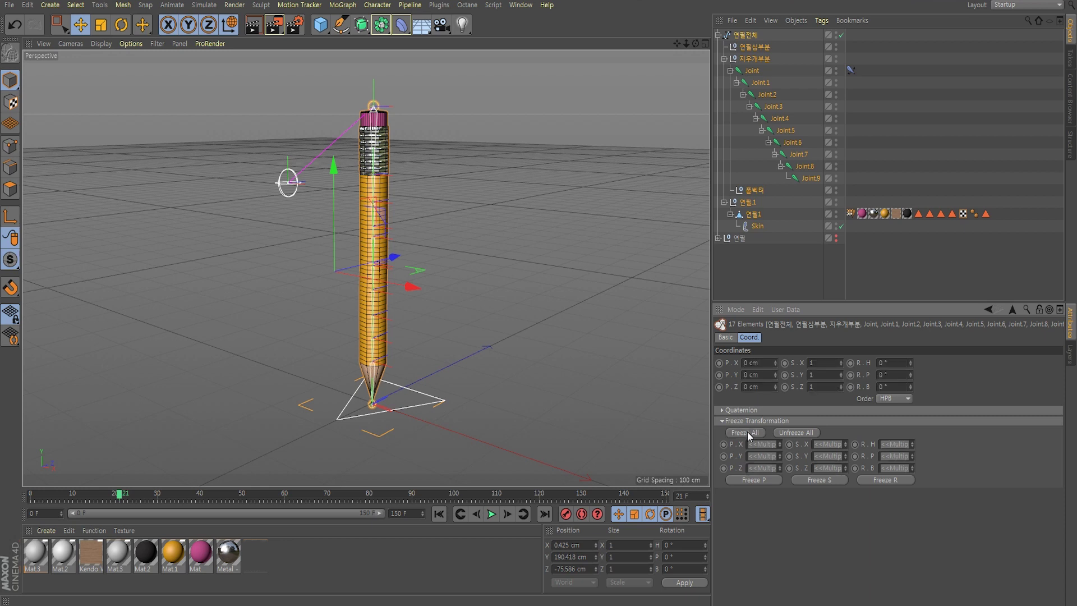
Check the frozen coordinates on 지우개부분, then reselect the 연필전체 parent
{"action": "left_click", "coordinate": [639, 297]}
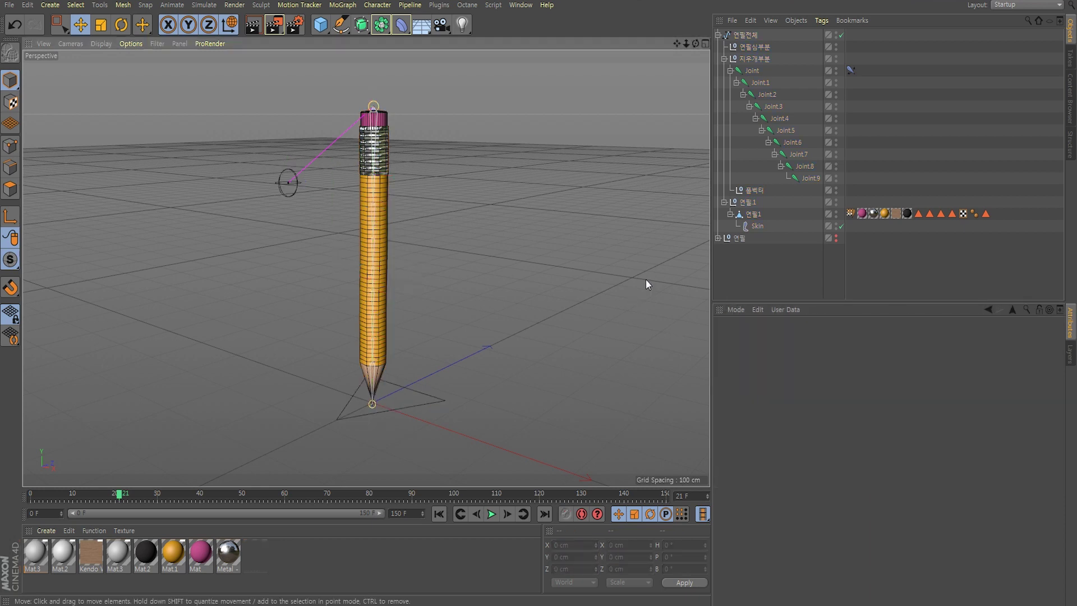
{"action": "left_click", "coordinate": [752, 60]}
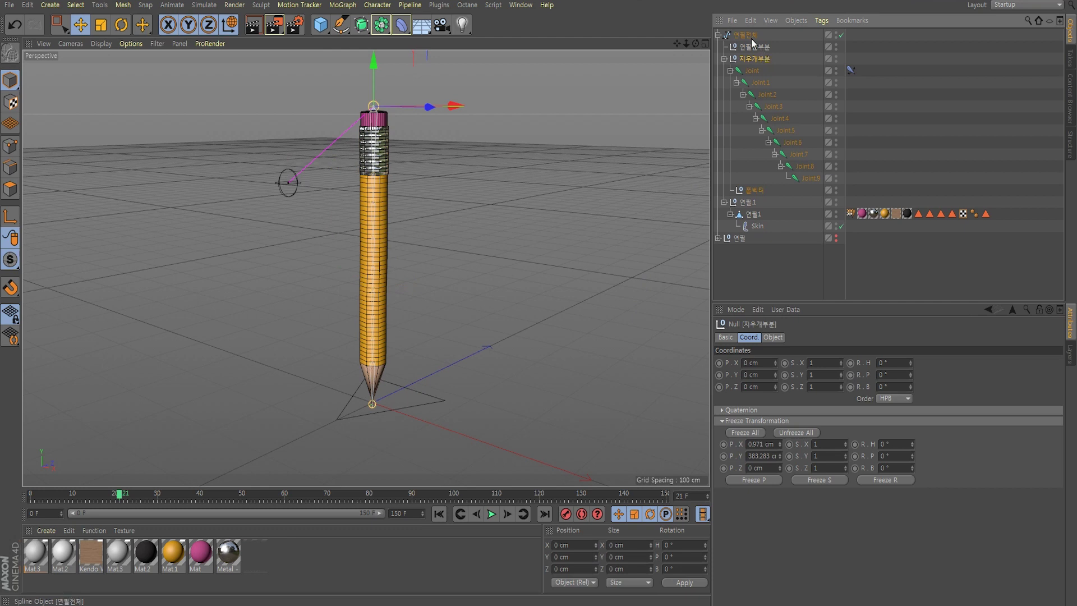
{"action": "left_click", "coordinate": [751, 34]}
{"action": "mouse_move", "coordinate": [552, 297]}
{"action": "left_mouse_down", "text": "alt"}
{"action": "mouse_move", "coordinate": [497, 254]}
{"action": "mouse_move", "coordinate": [465, 281]}
{"action": "mouse_move", "coordinate": [442, 284]}
{"action": "mouse_move", "coordinate": [439, 308]}
{"action": "left_mouse_up", "text": "alt"}
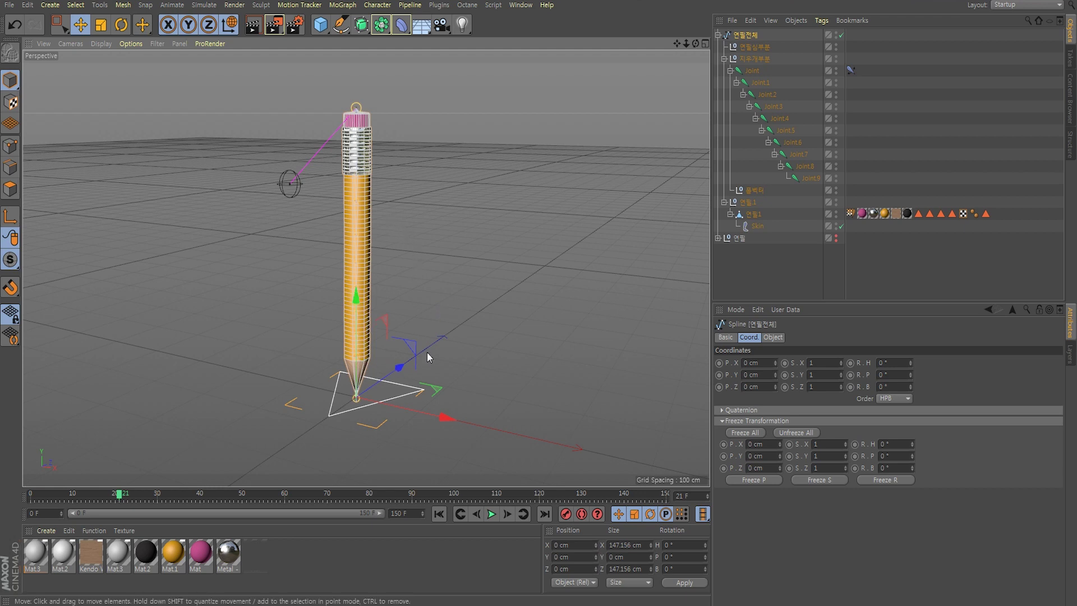
{"action": "left_click_drag", "start_coordinate": [411, 358], "coordinate": [352, 194], "text": "alt"}
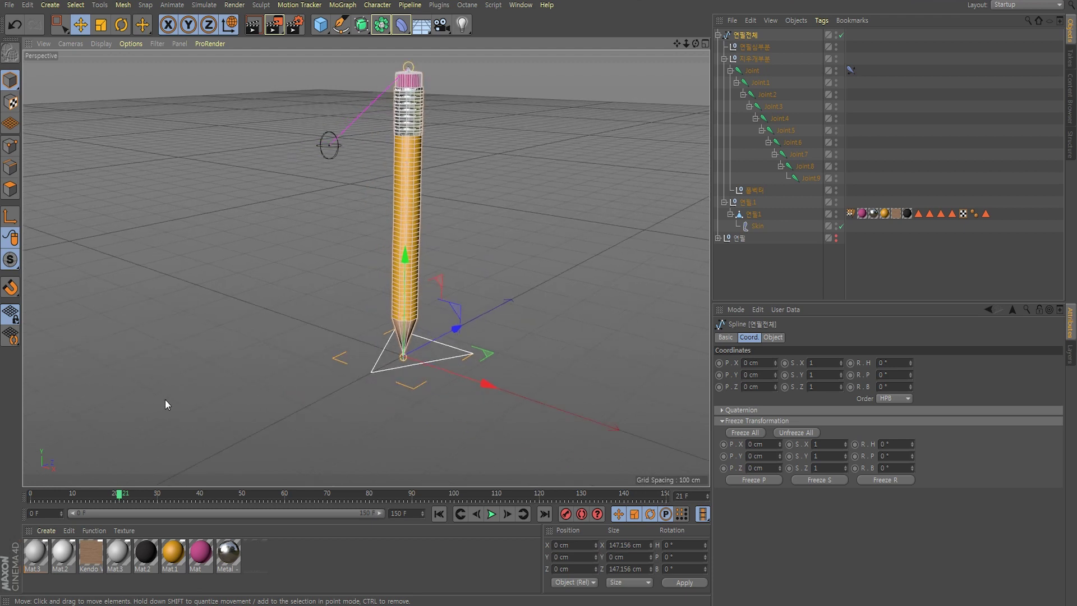
{"action": "left_click_drag", "start_coordinate": [165, 399], "coordinate": [354, 359], "text": "alt"}
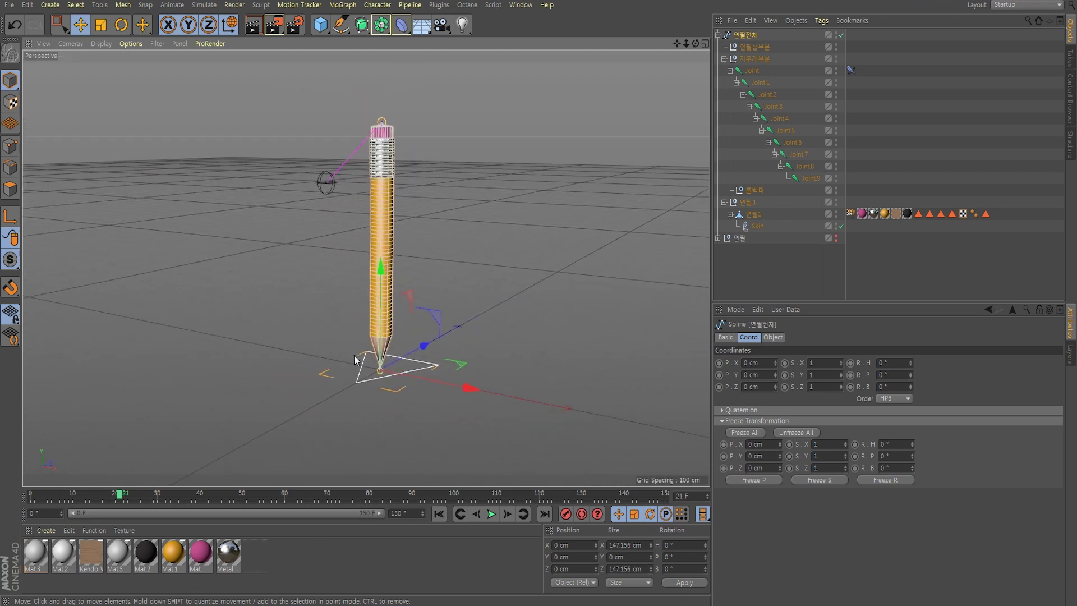